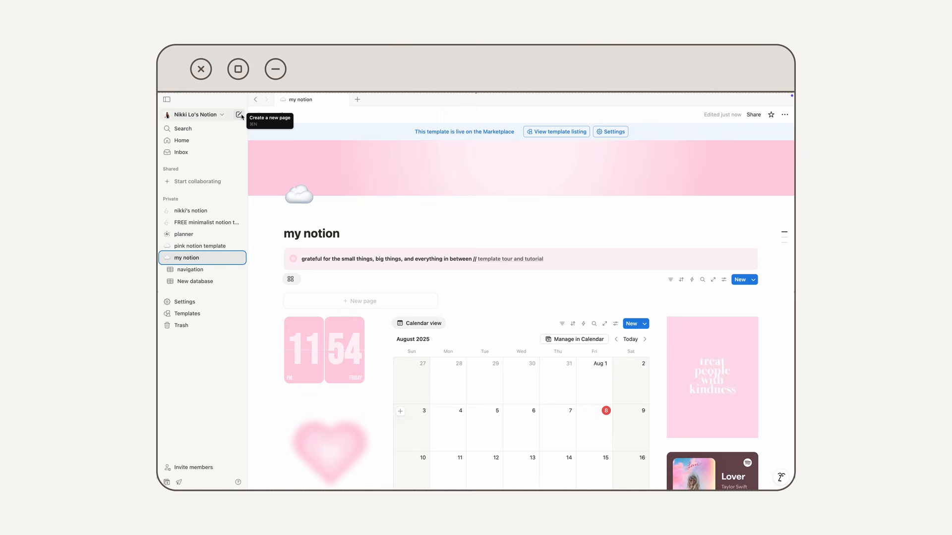
Step: Create a new private page titled "welcome to my notion"
click(239, 116)
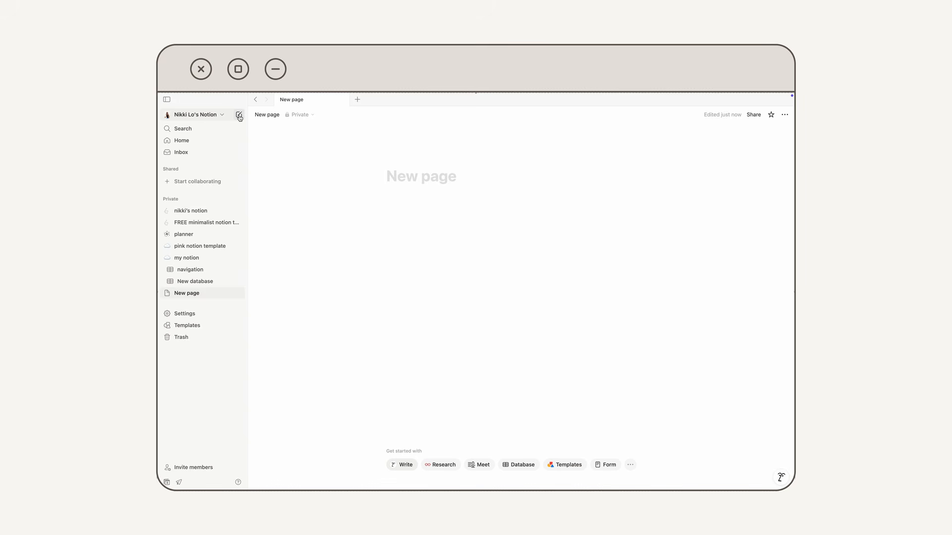
text(welcome)
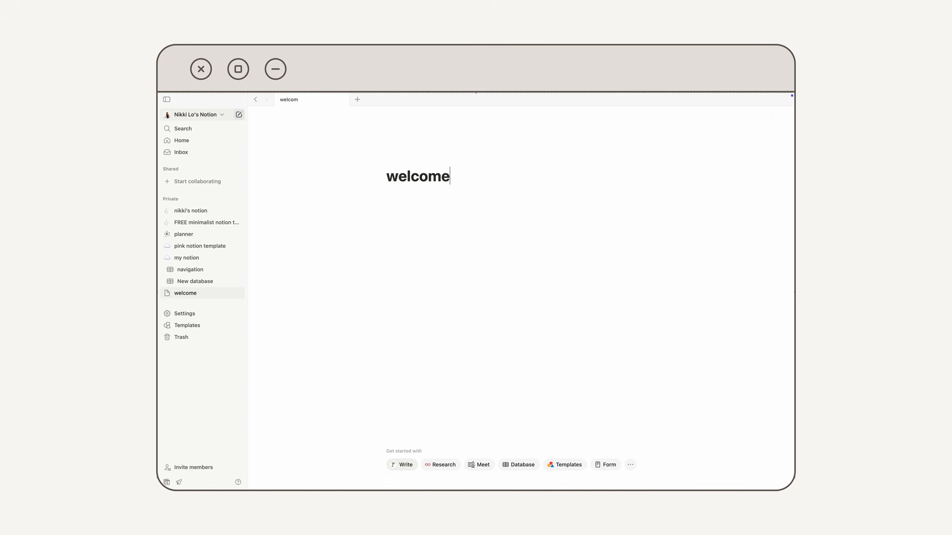
text( to my notion)
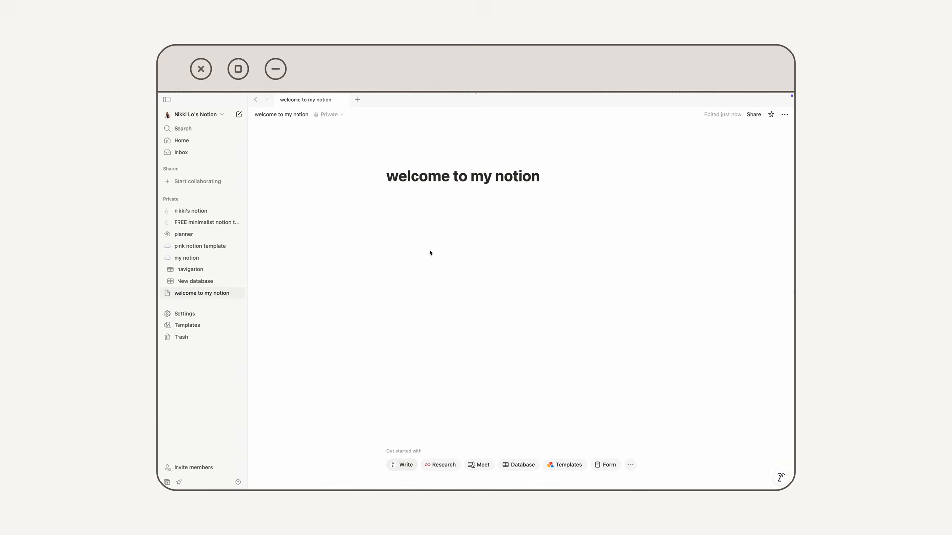
Step: Switch to Canva in the browser and create a new custom-size design of 1500 × 600 px
key(super+Tab)
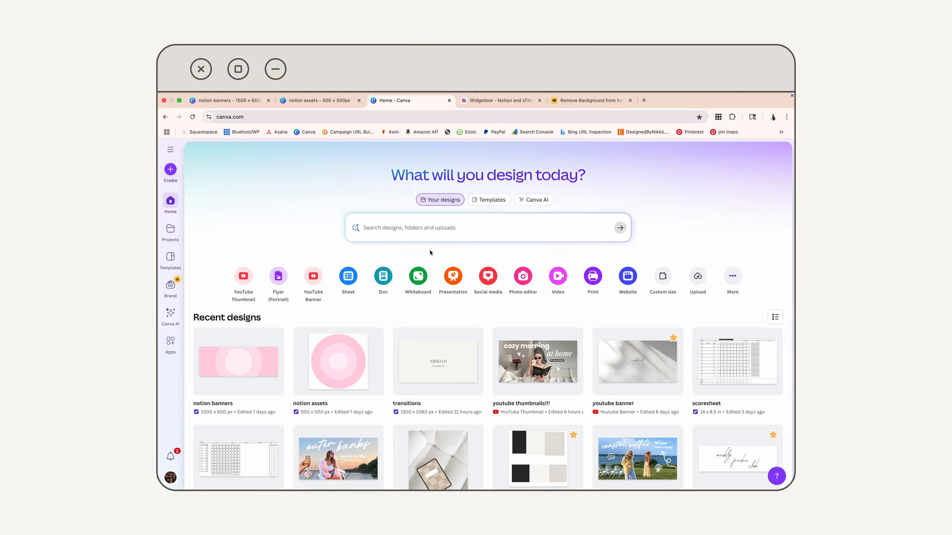
click(171, 171)
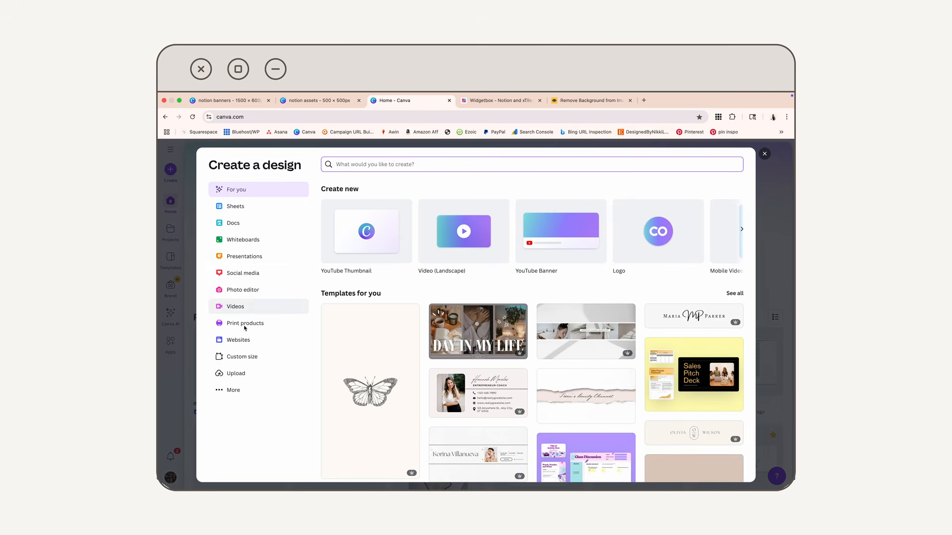
click(241, 358)
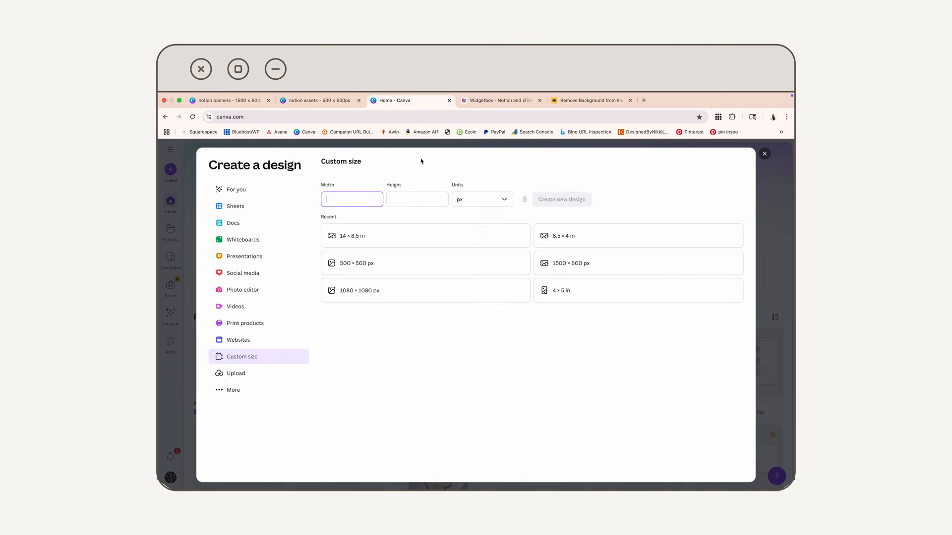
text(1500)
click(406, 202)
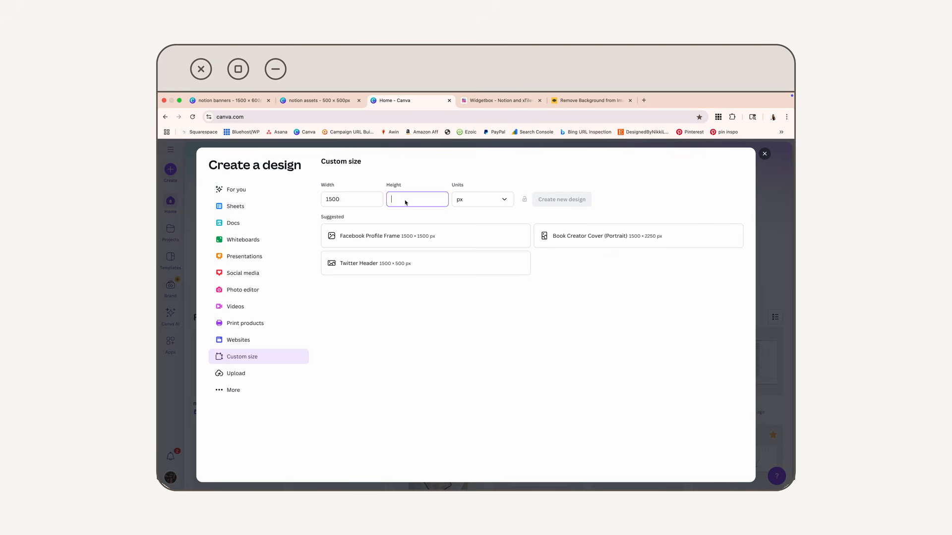
text(600)
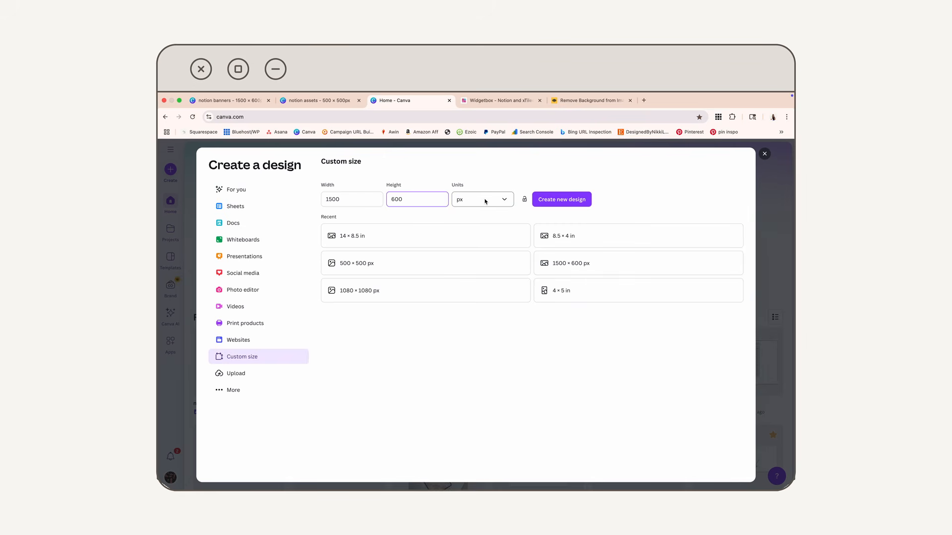
click(549, 200)
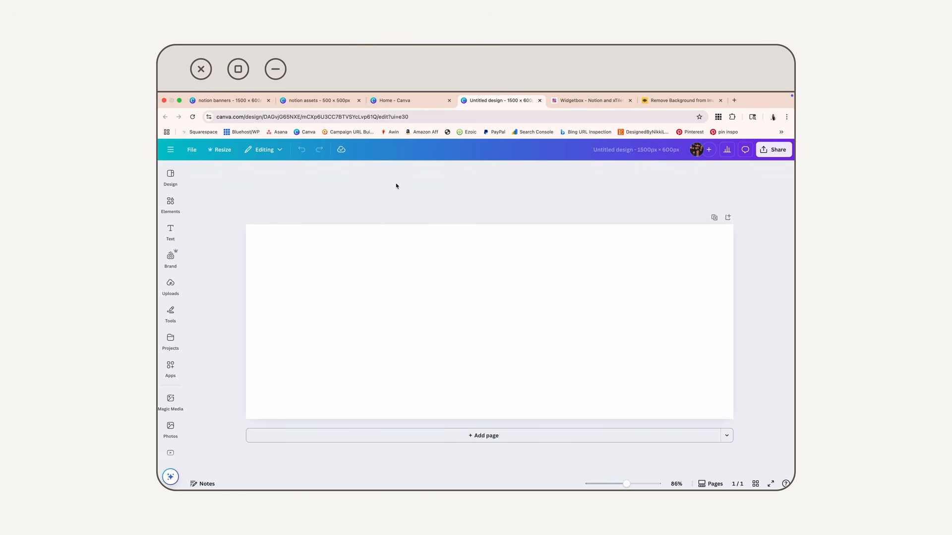
Step: Set the blank banner's background to the solid color #FFCFE0
click(381, 246)
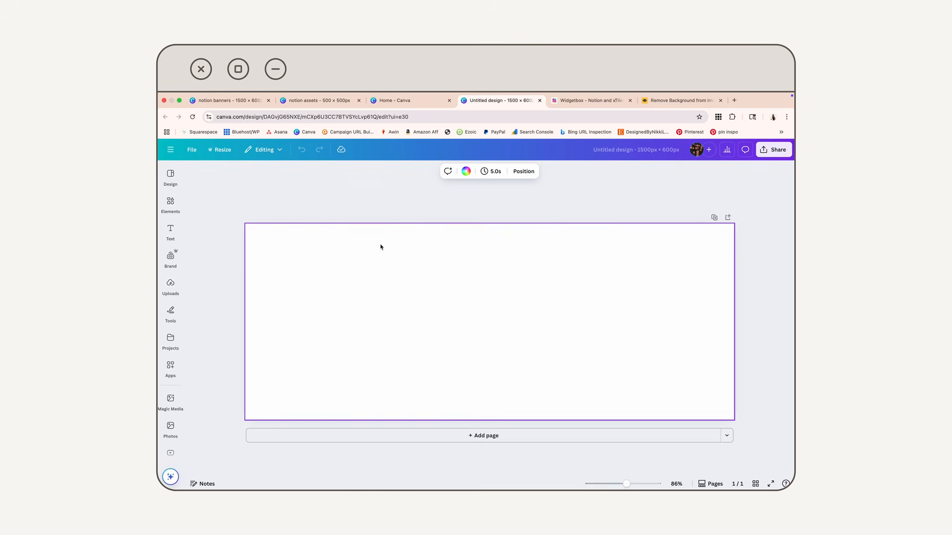
click(465, 172)
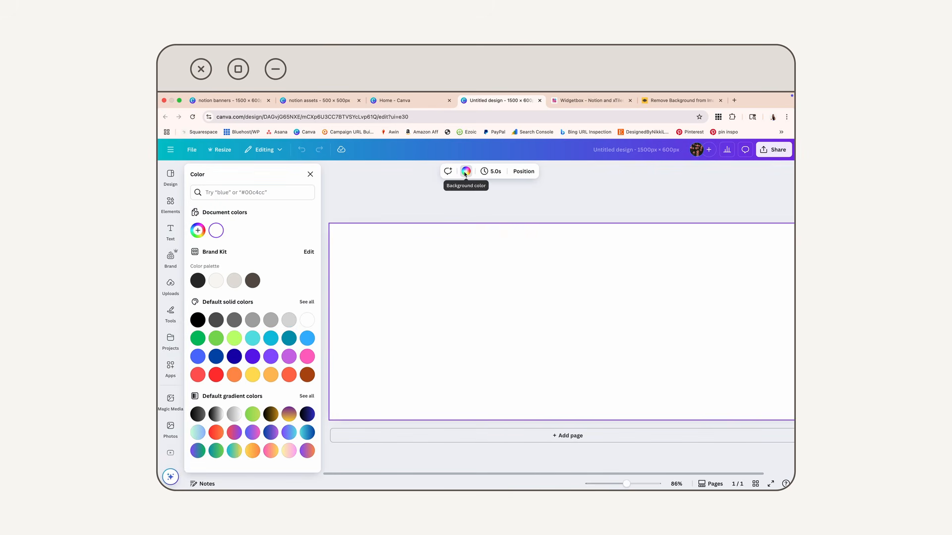
click(197, 231)
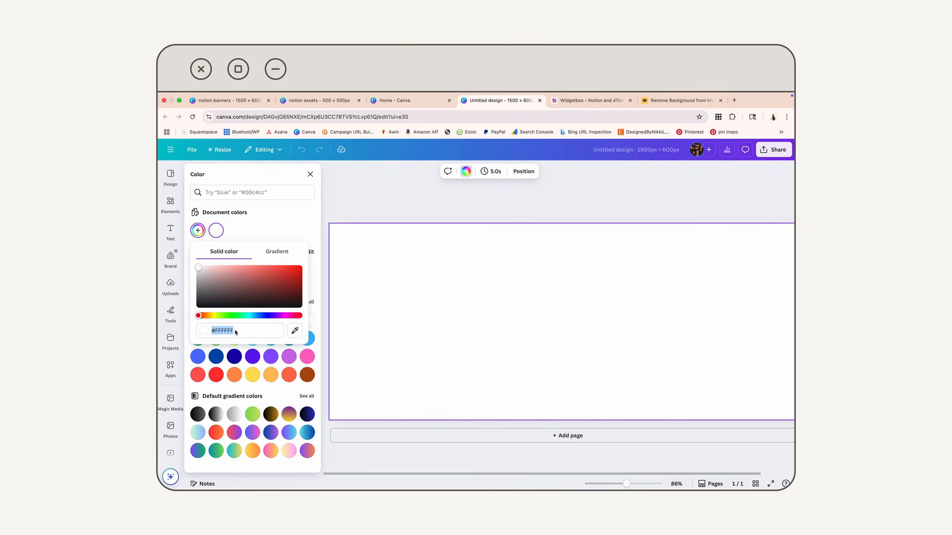
text(#FFCFE0)
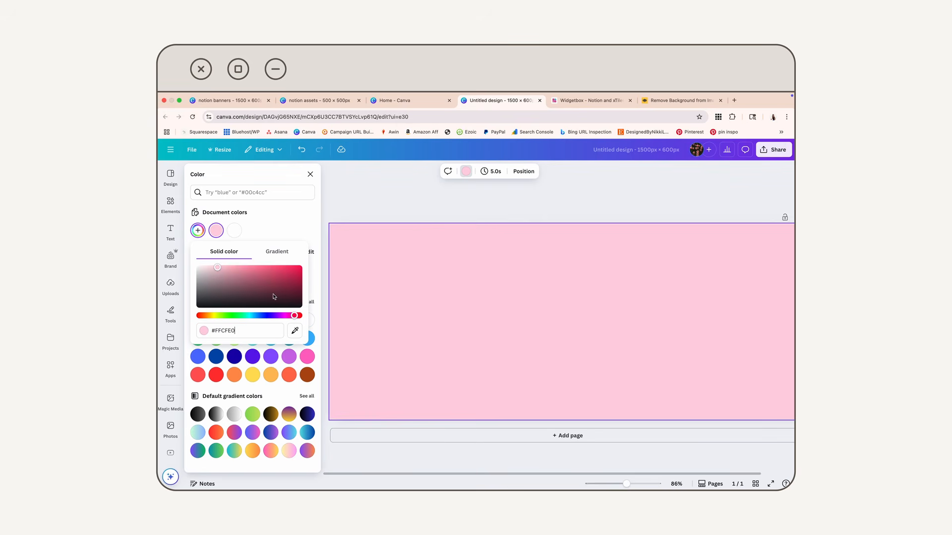
click(369, 201)
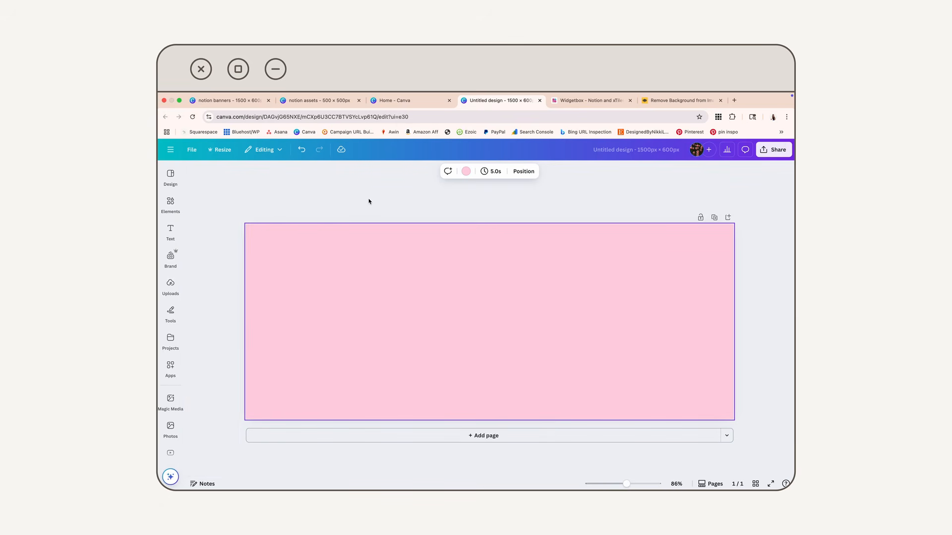
Step: Add a circle shape from the basic shapes to the middle of the pink banner
click(171, 203)
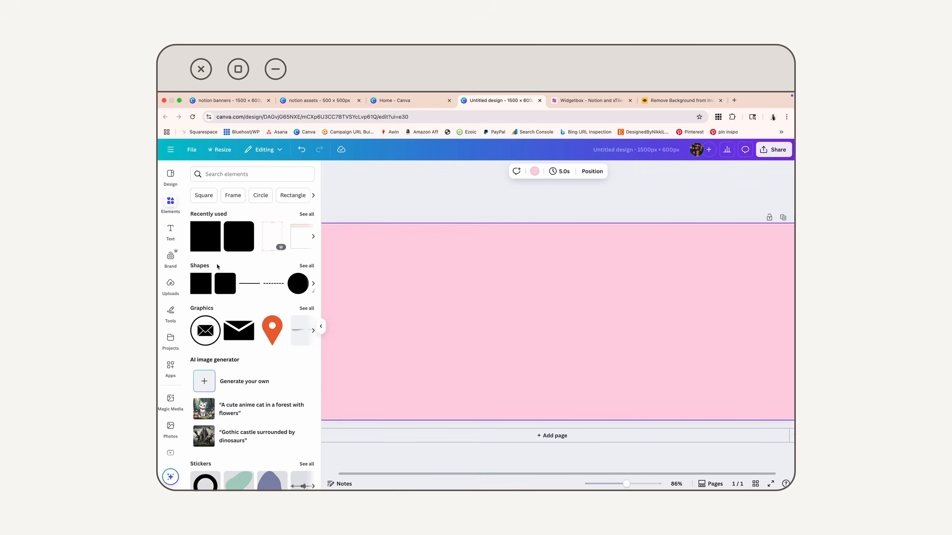
click(303, 280)
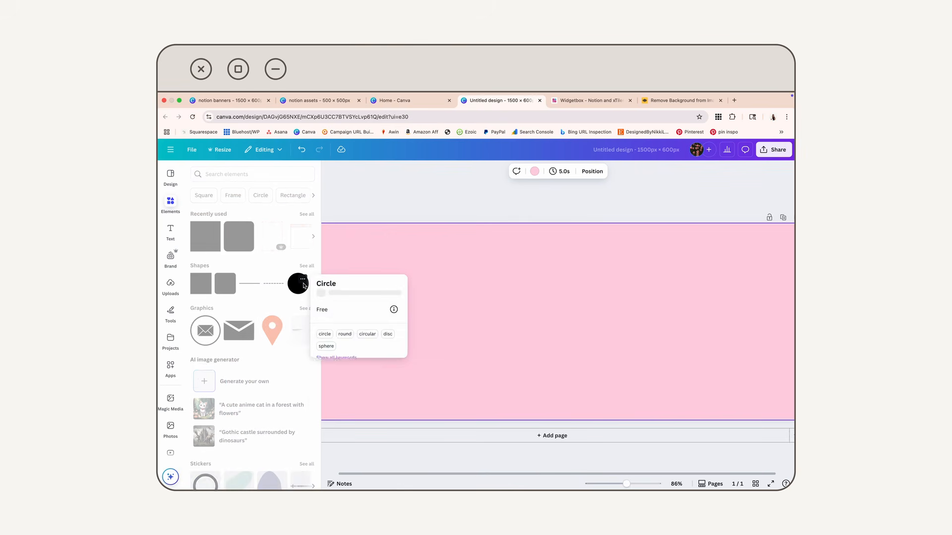
click(298, 291)
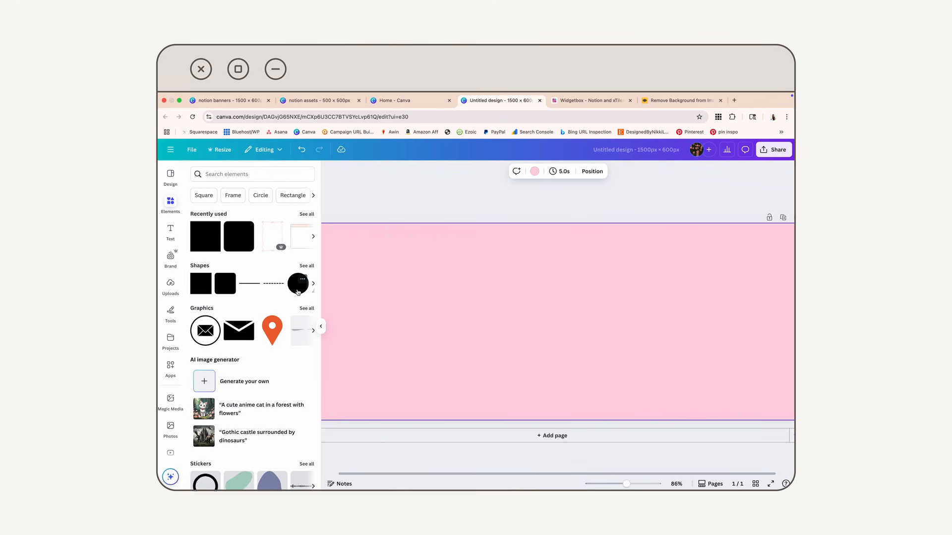
click(298, 292)
click(516, 265)
scroll(511, 314, down, 3)
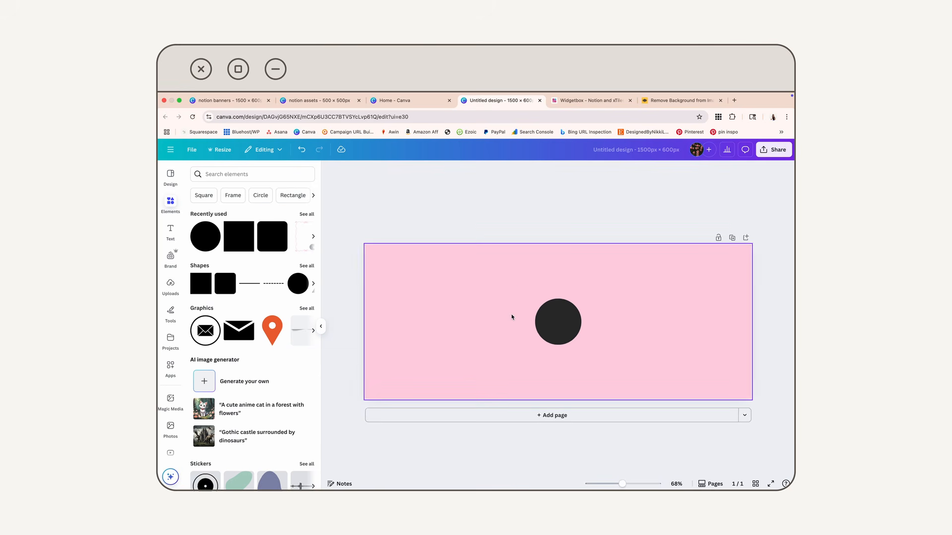
scroll(511, 317, up, 2)
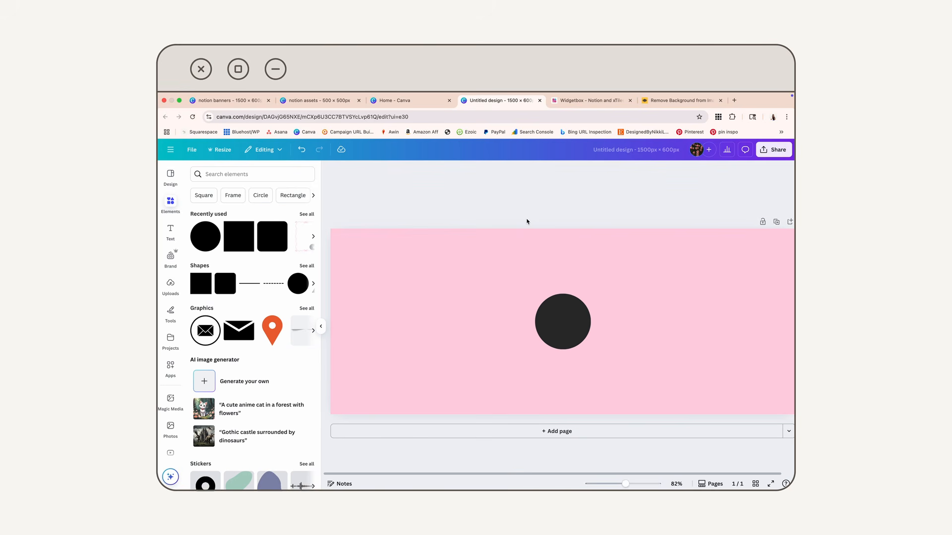
Step: Color the circle #FFE0EA and enlarge it from the banner's center until it extends past the upper and lower edges
click(566, 313)
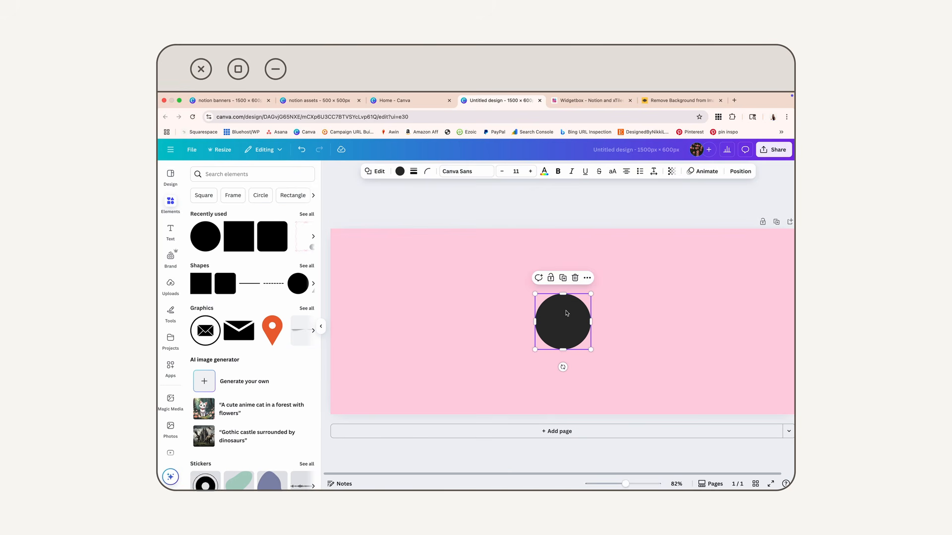
click(399, 172)
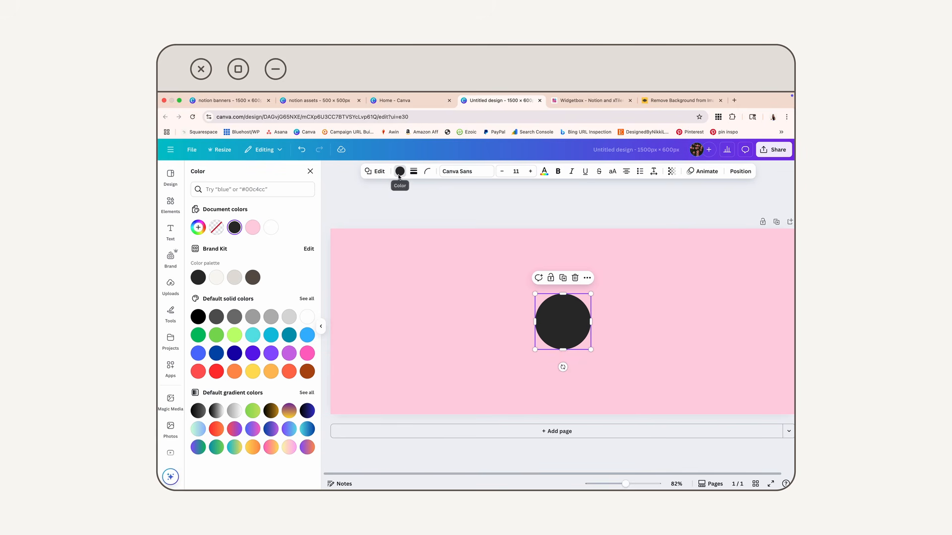
click(197, 228)
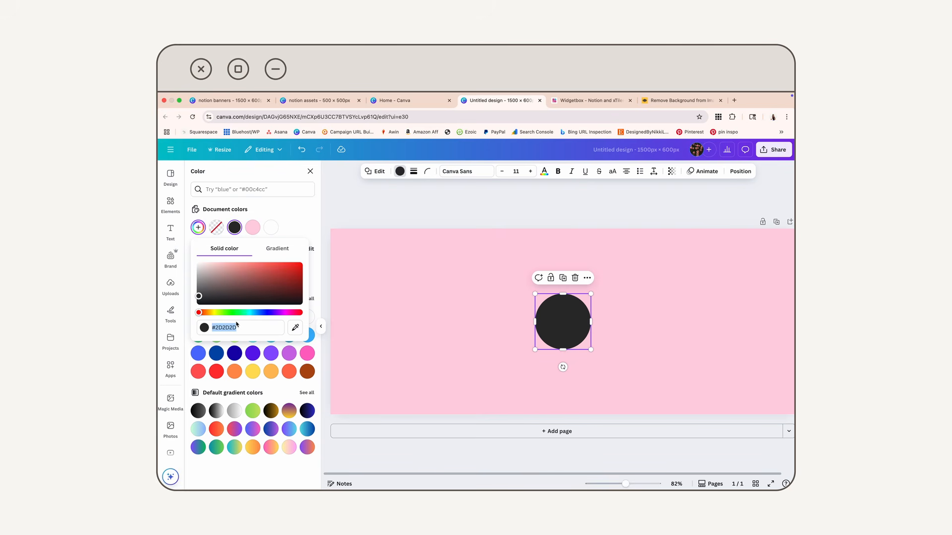
text(#FFE0EA)
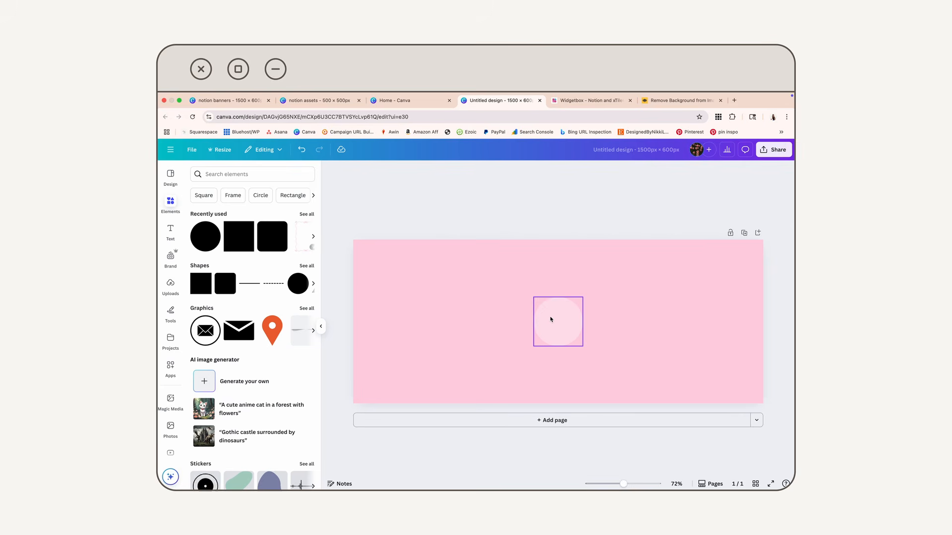
click(554, 324)
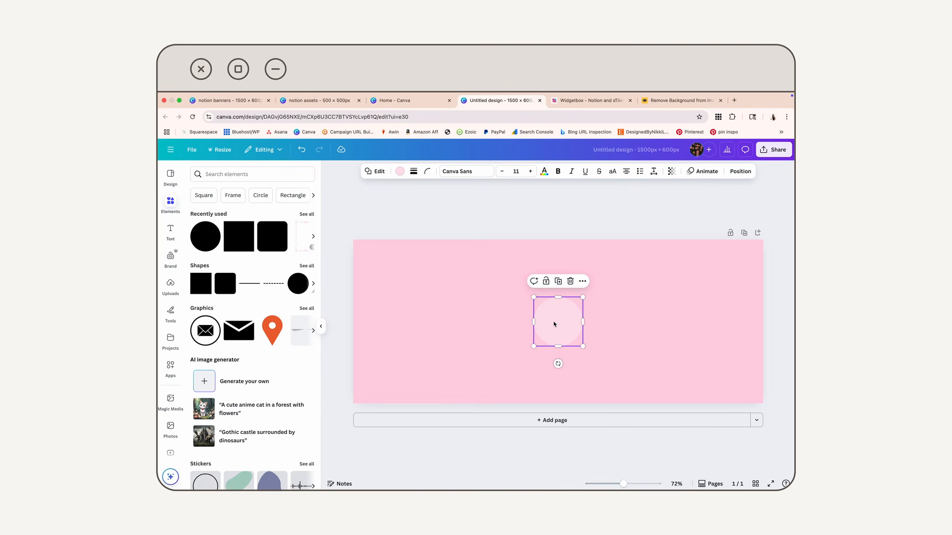
drag(533, 297, 414, 196)
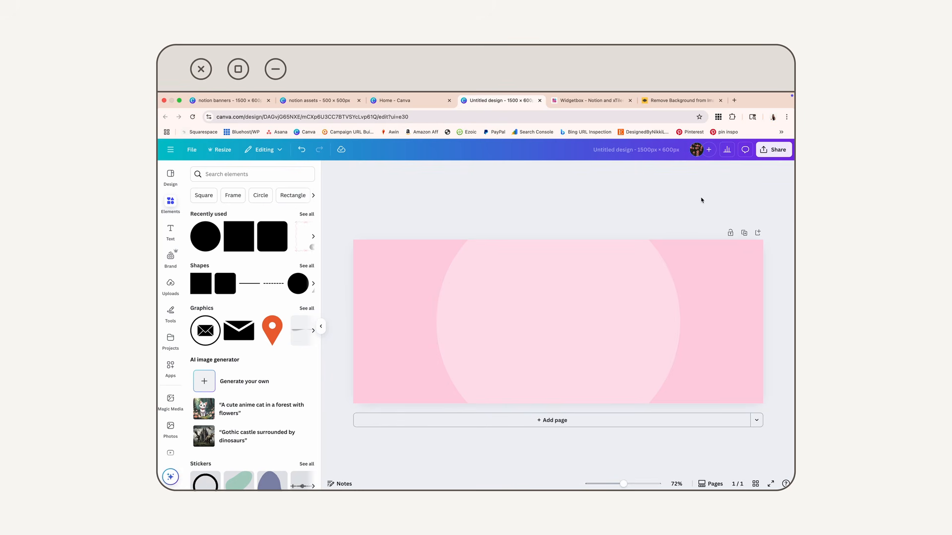
Step: Add a second circle colored #FFF0F5, enlarged but smaller than the first, and center it inside the larger circle
click(298, 288)
double_click(537, 313)
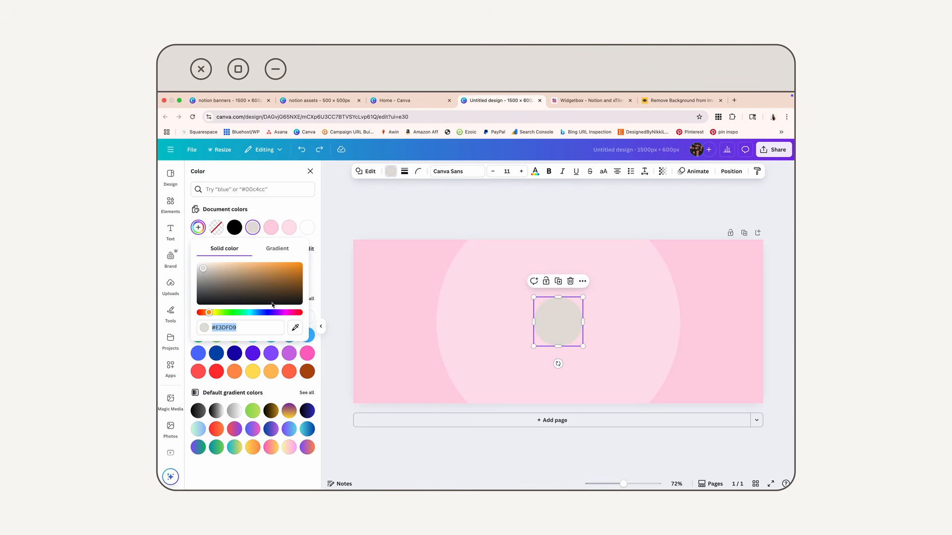
text(#FFF0F5)
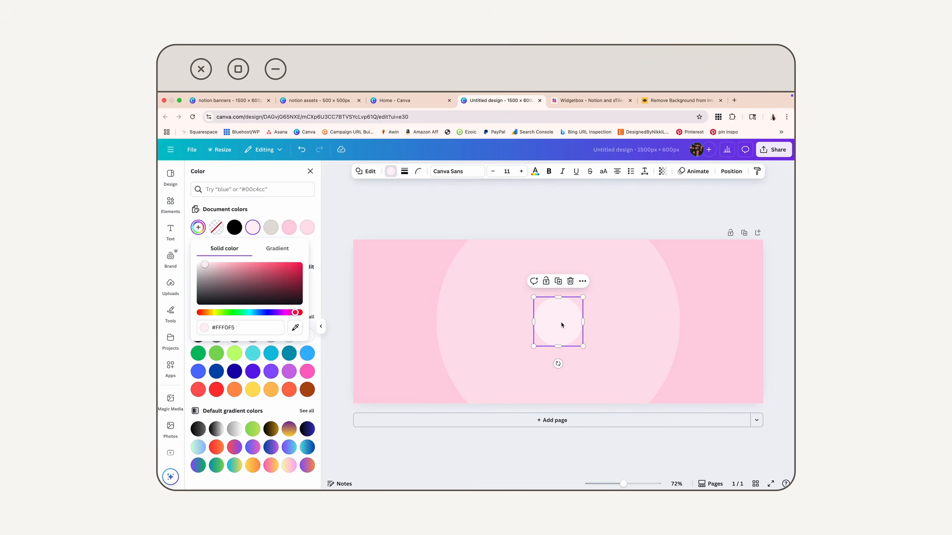
drag(583, 296, 617, 264)
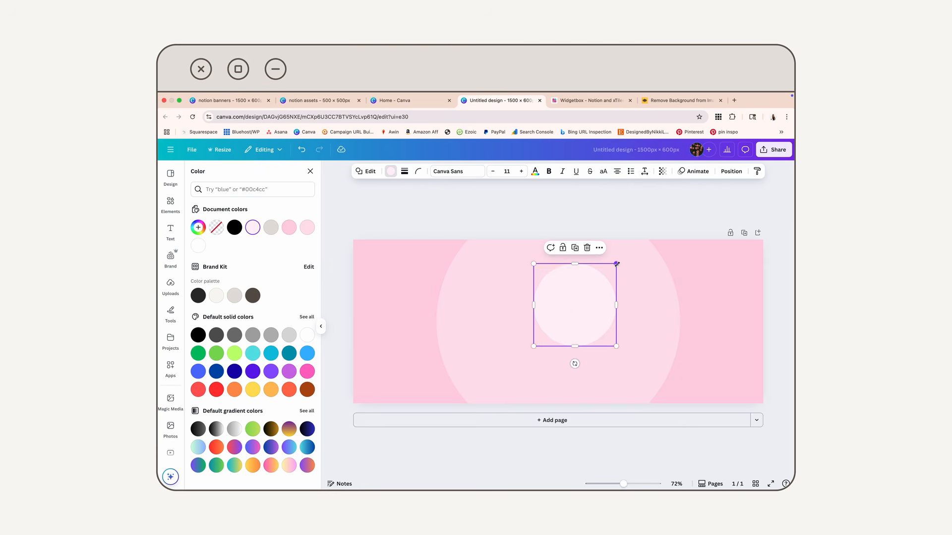
drag(567, 311, 549, 324)
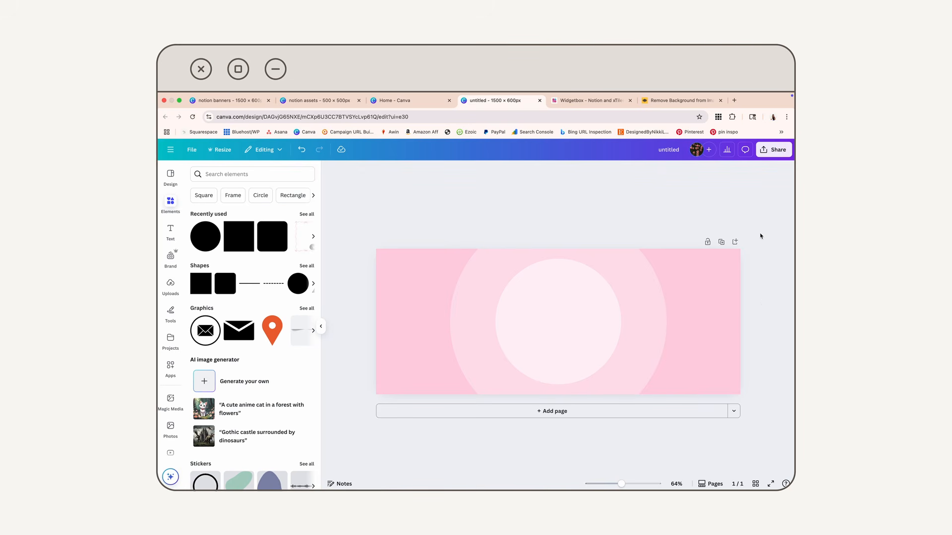
Step: Download the finished banner design as a PNG file
click(767, 156)
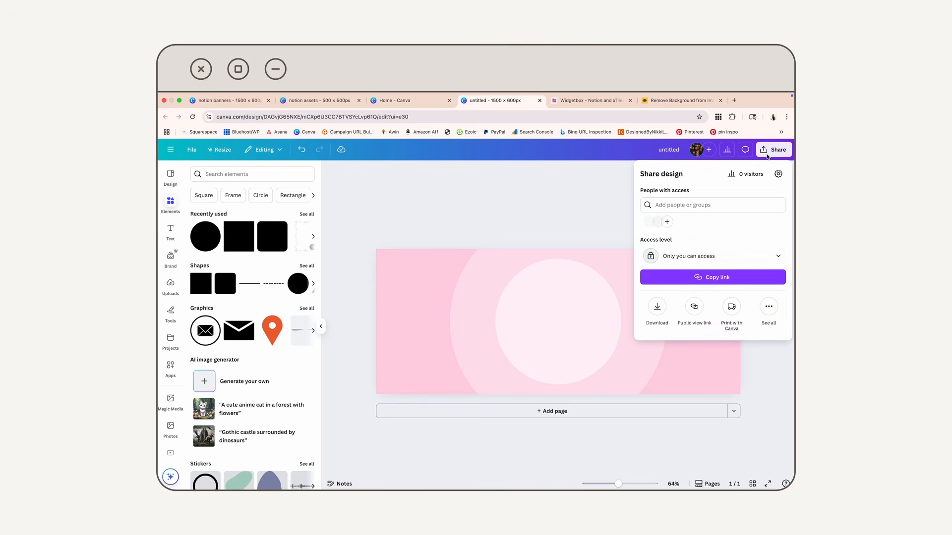
click(657, 307)
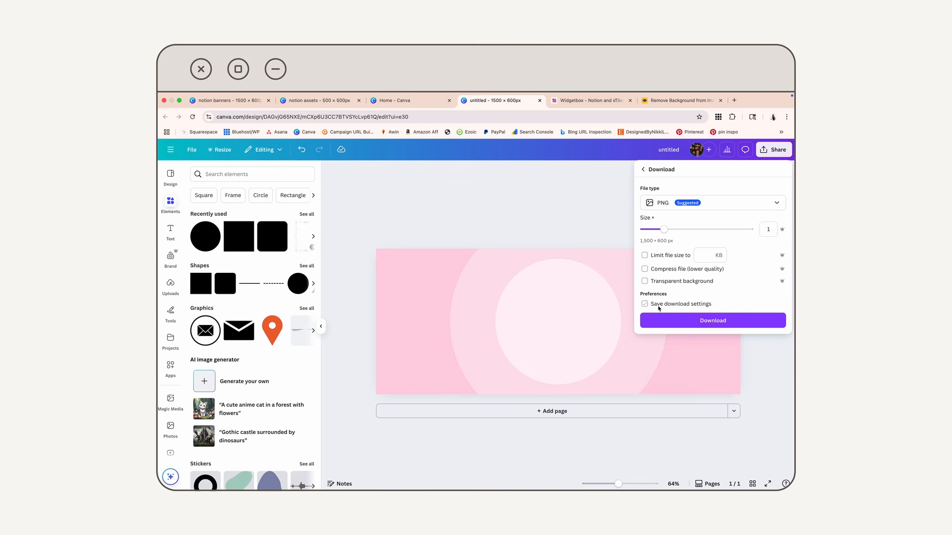
click(725, 203)
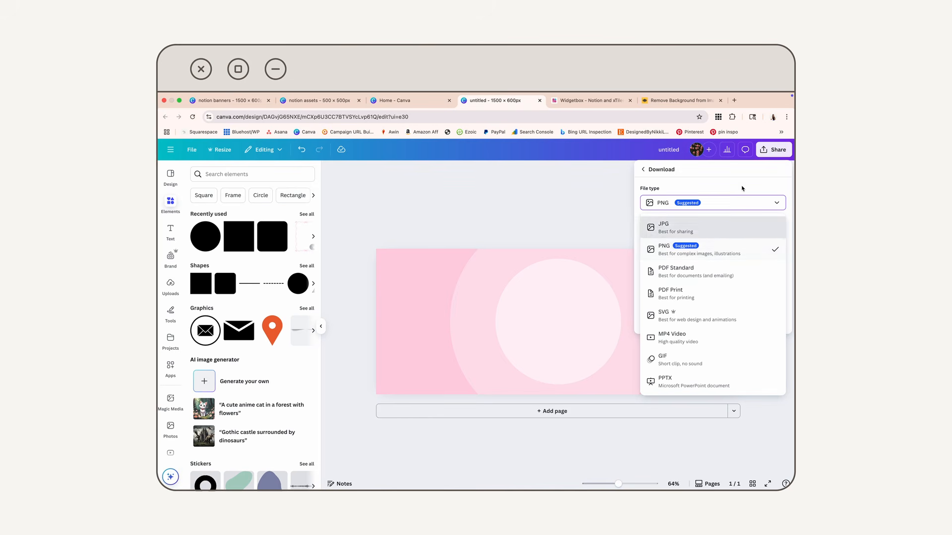
click(666, 248)
click(712, 308)
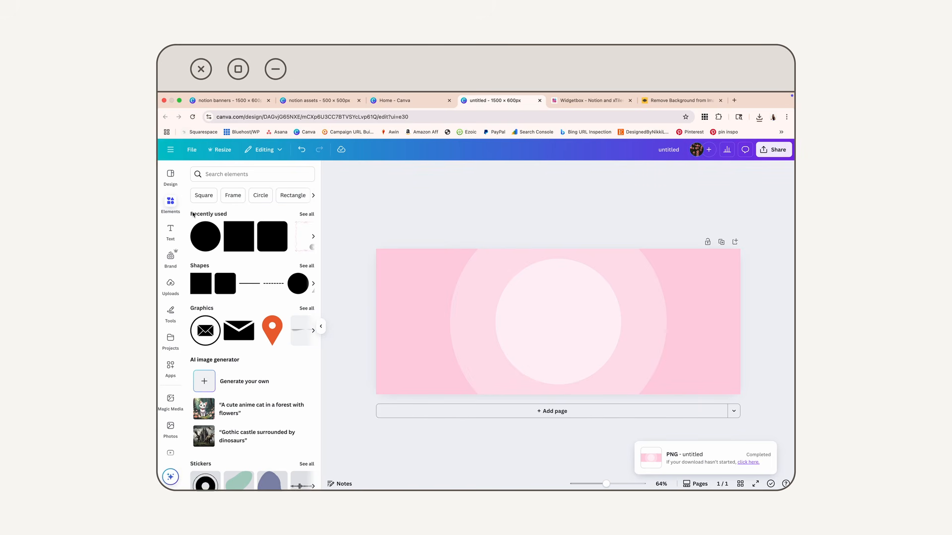
Step: Upload the downloaded banner file untitled.png from the Downloads folder to the Canva uploads
click(171, 285)
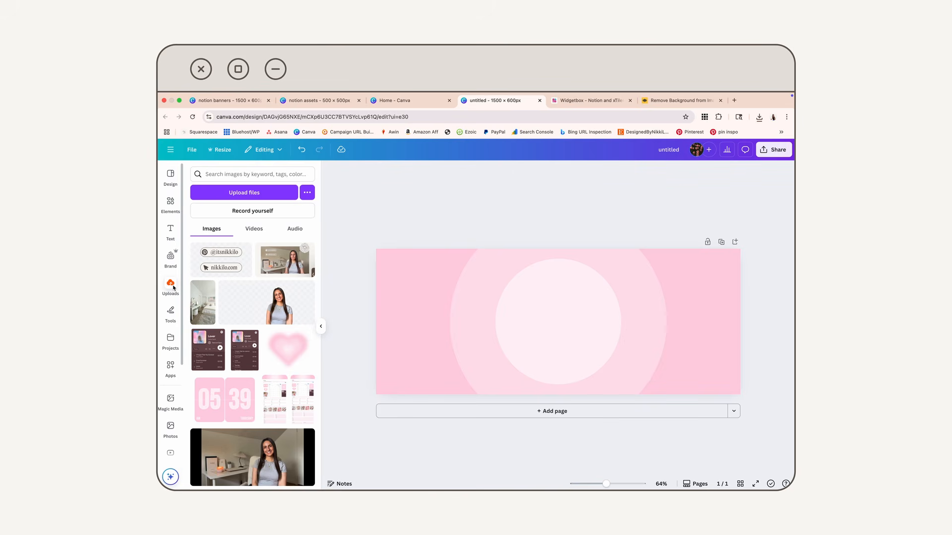
click(243, 192)
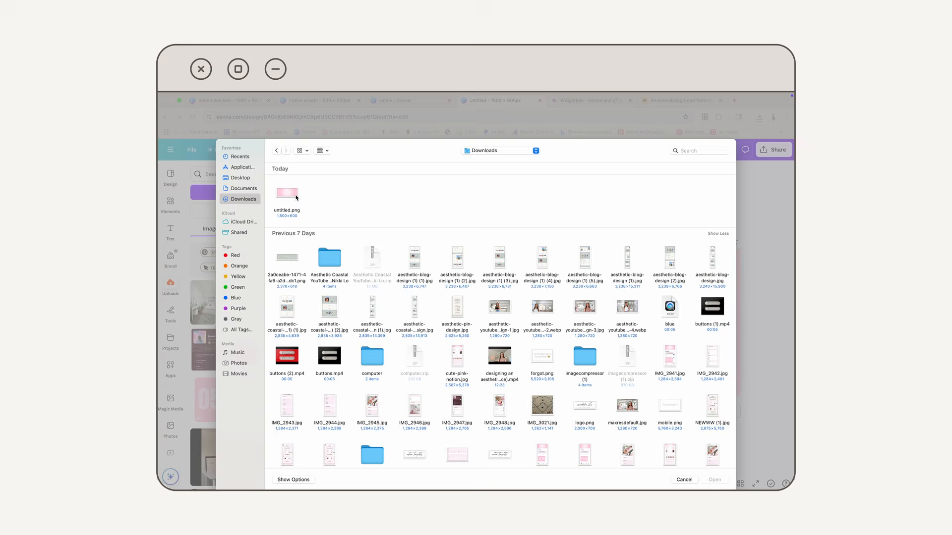
double_click(296, 197)
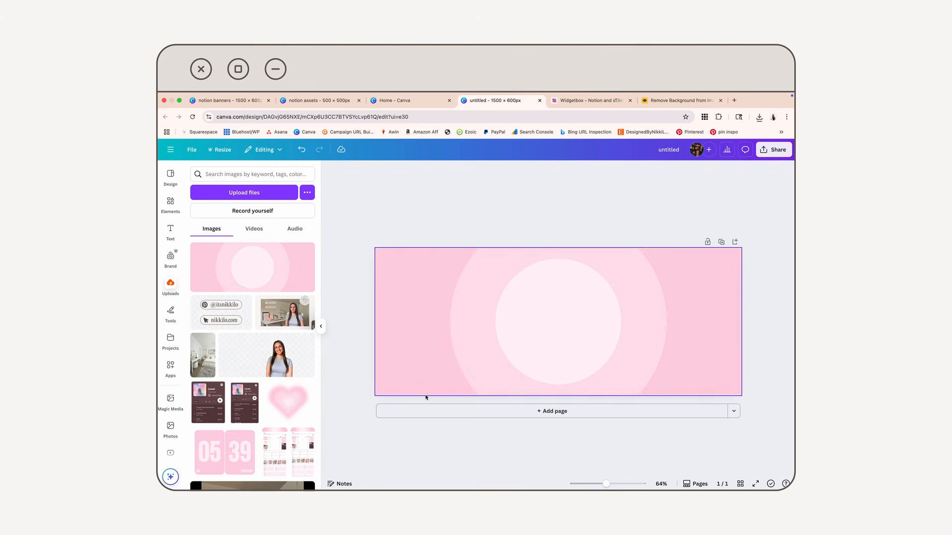
Step: Add a second page, place the uploaded banner image on it, and enlarge the image to fill the whole page
click(430, 411)
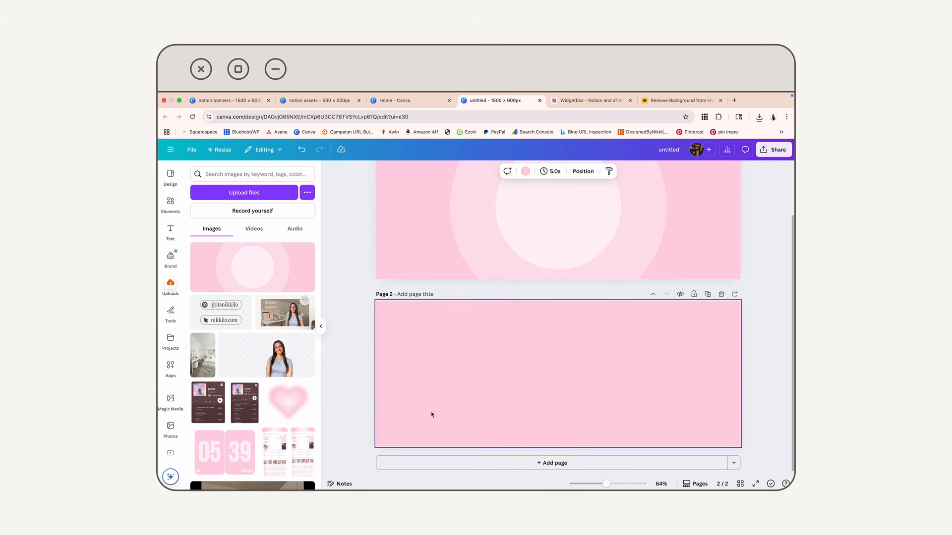
click(287, 268)
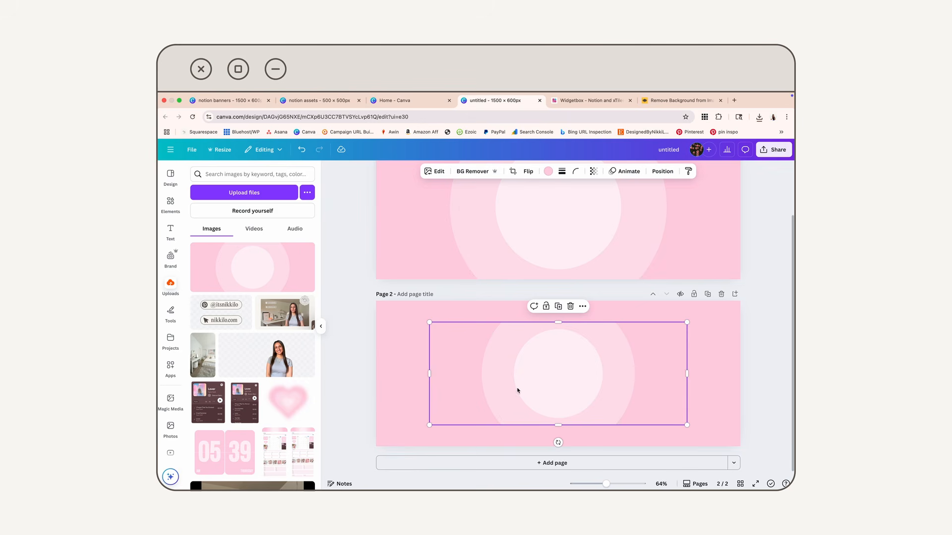
drag(517, 389, 466, 370)
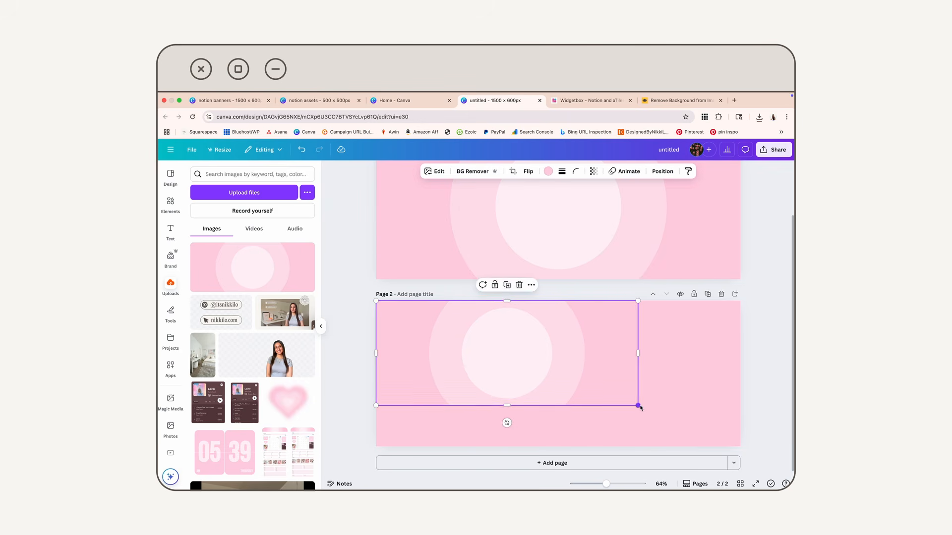
drag(636, 405, 740, 446)
click(756, 329)
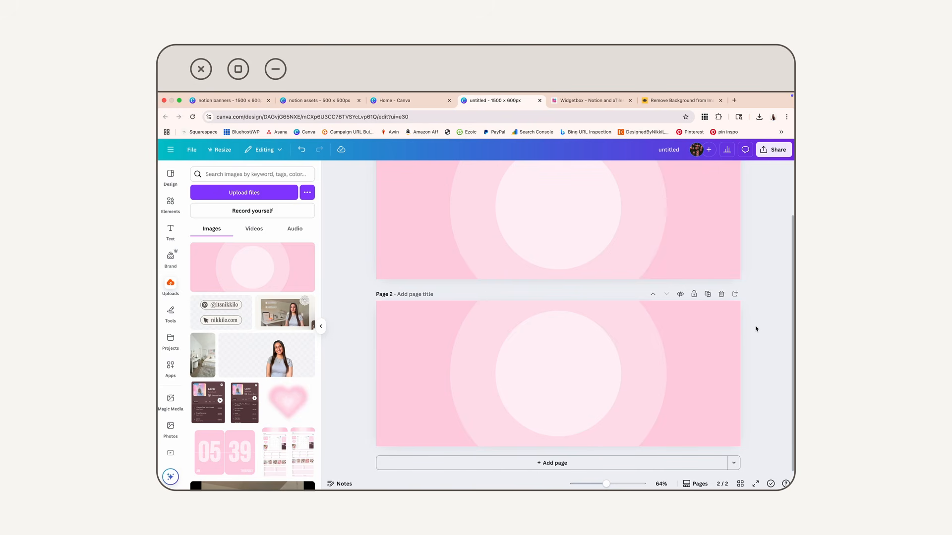
Step: Apply a whole-image Blur effect with intensity 100 to the banner image on page 2
click(731, 337)
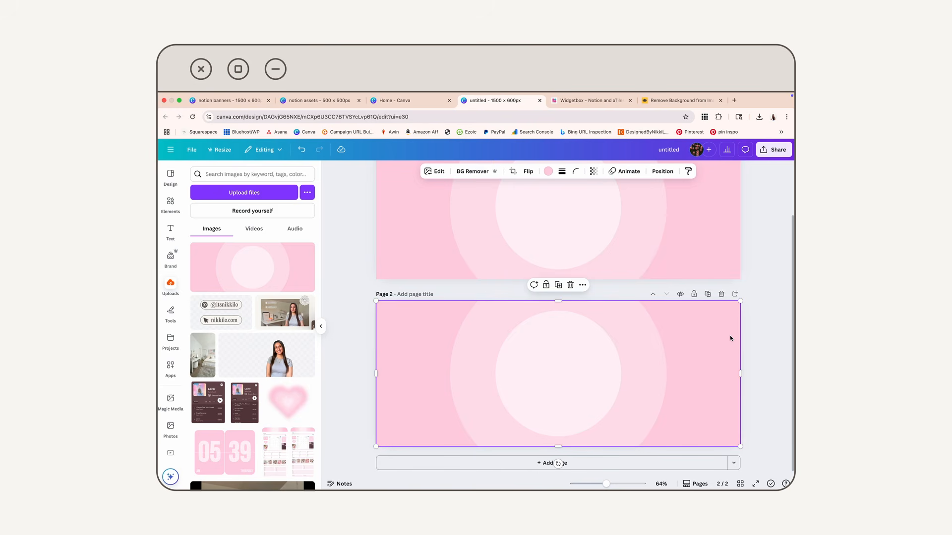
click(437, 171)
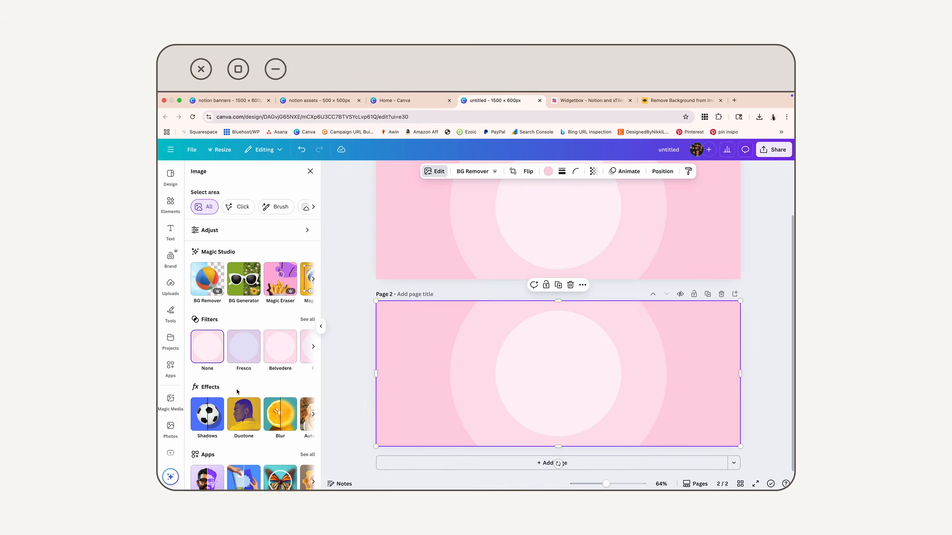
click(285, 416)
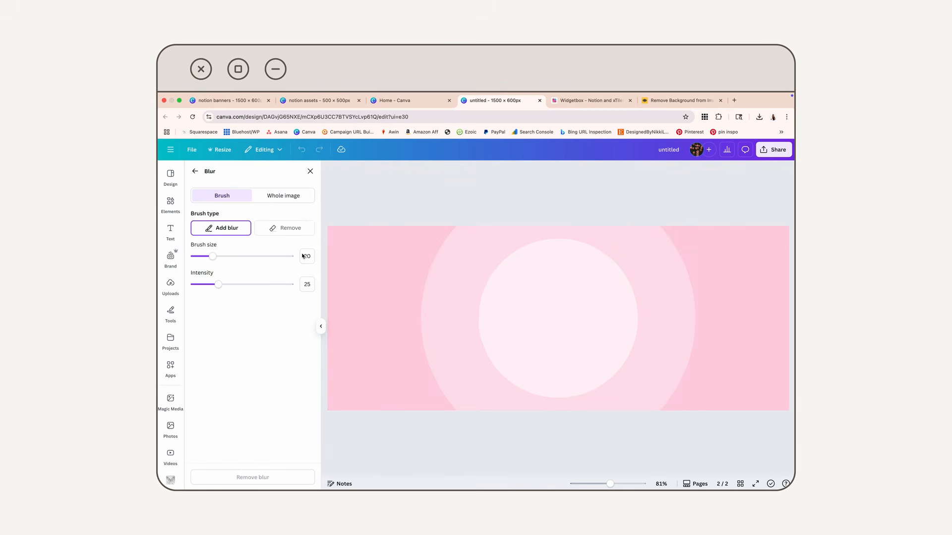
click(285, 198)
drag(194, 229, 299, 223)
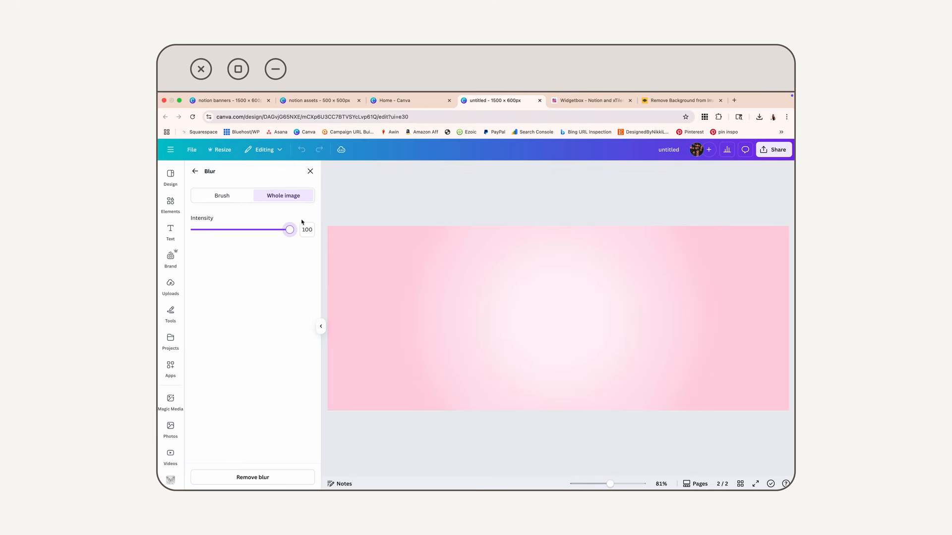
click(311, 171)
click(762, 329)
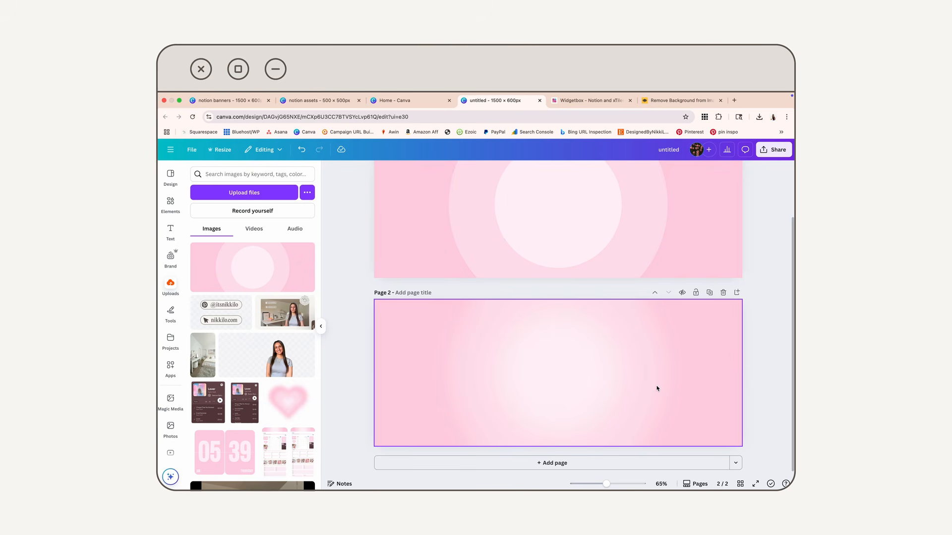
Step: Download only the current page (Page 2) with the blurred banner as a PNG file
click(779, 149)
click(656, 305)
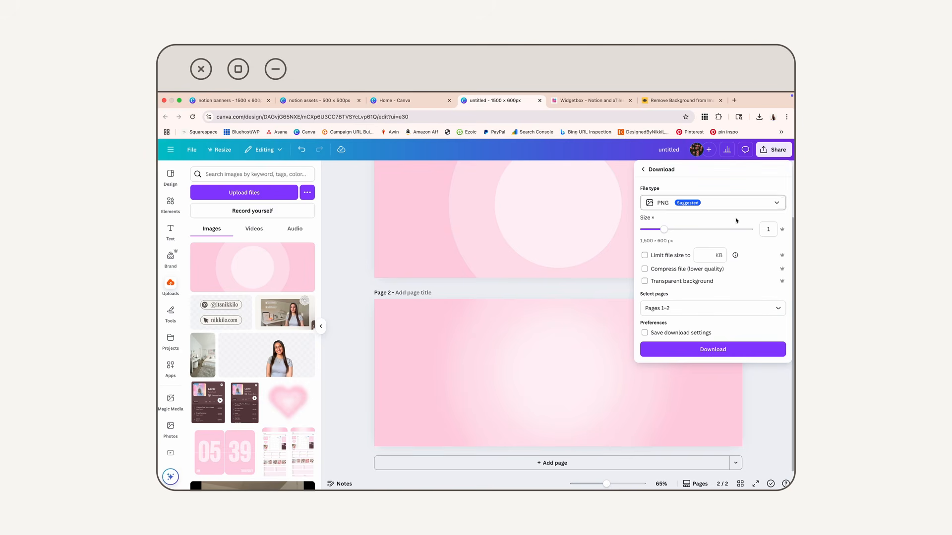
click(728, 309)
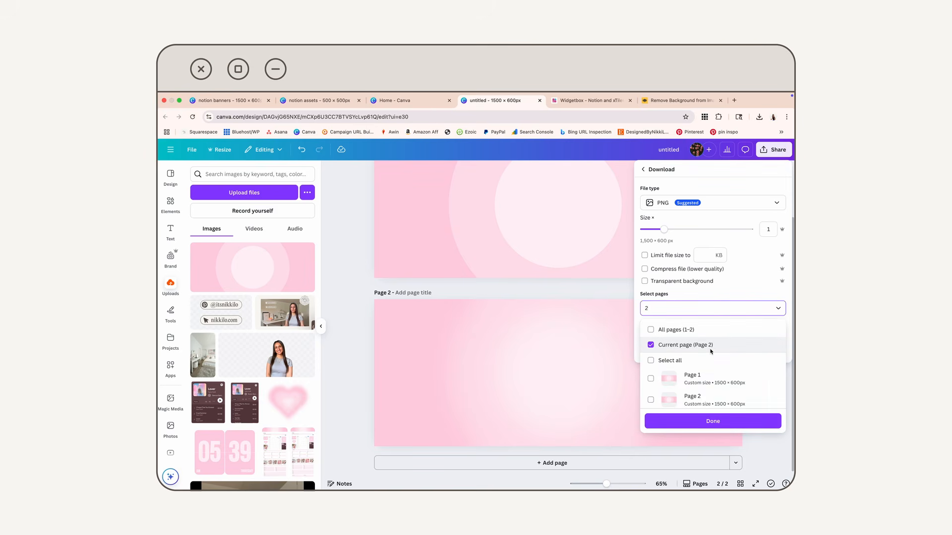
click(709, 420)
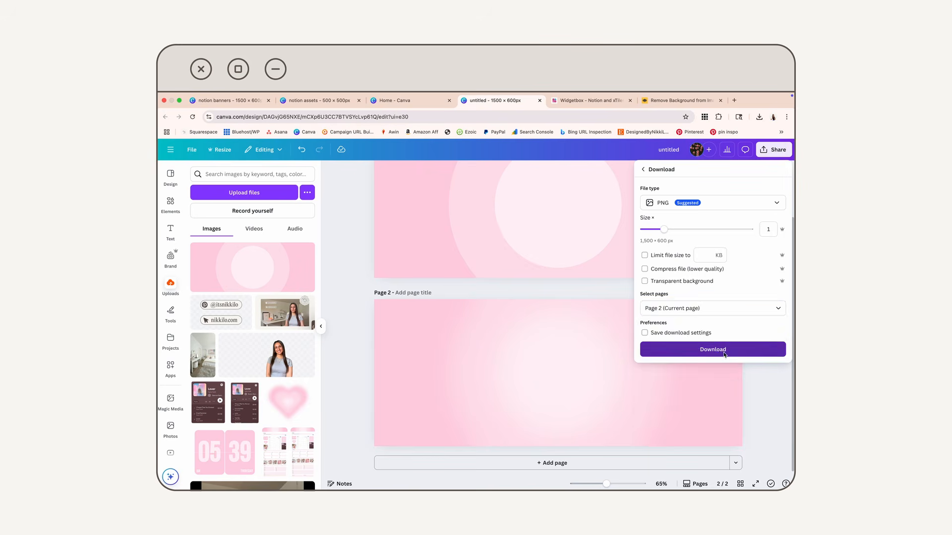
click(721, 349)
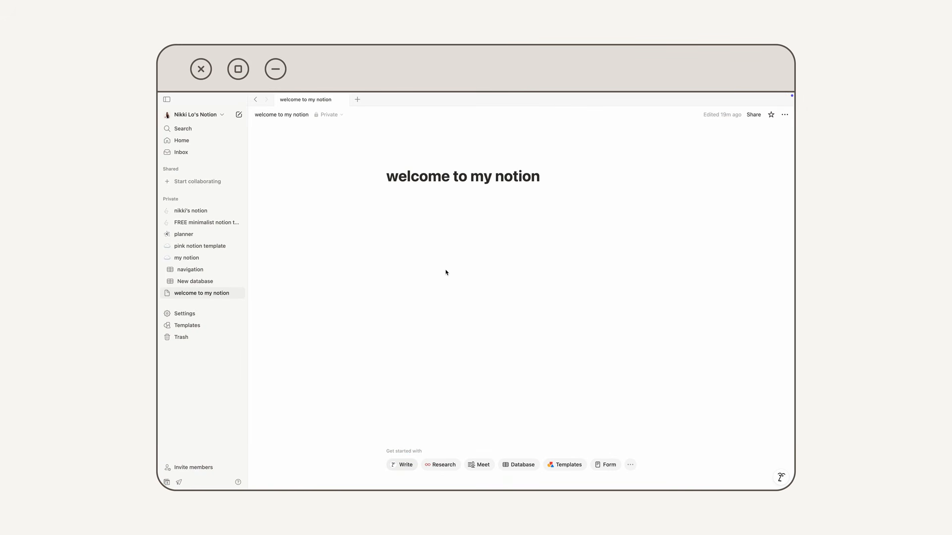
Step: Switch to Notion, add a cover to the "welcome to my notion" page, and replace it with untitled (1).png
mouse_move(435, 154)
click(435, 160)
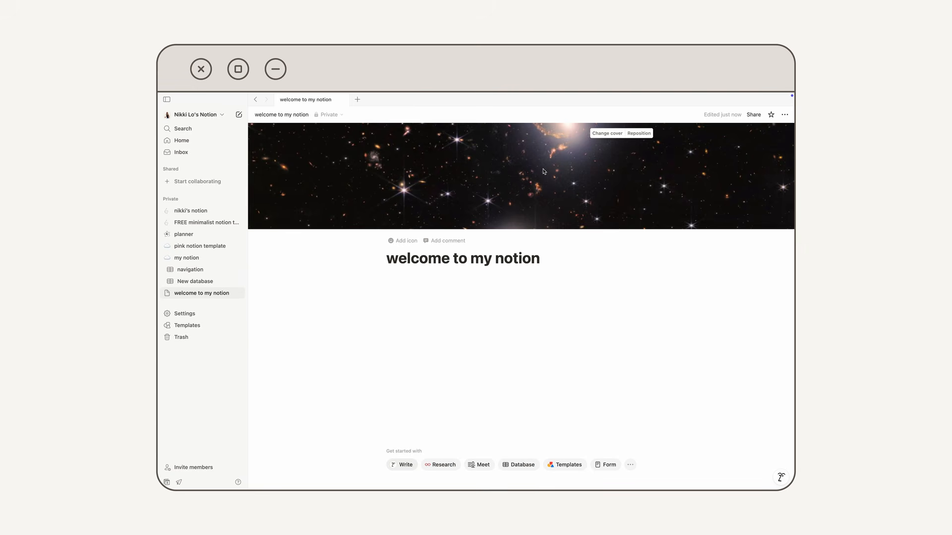
click(604, 135)
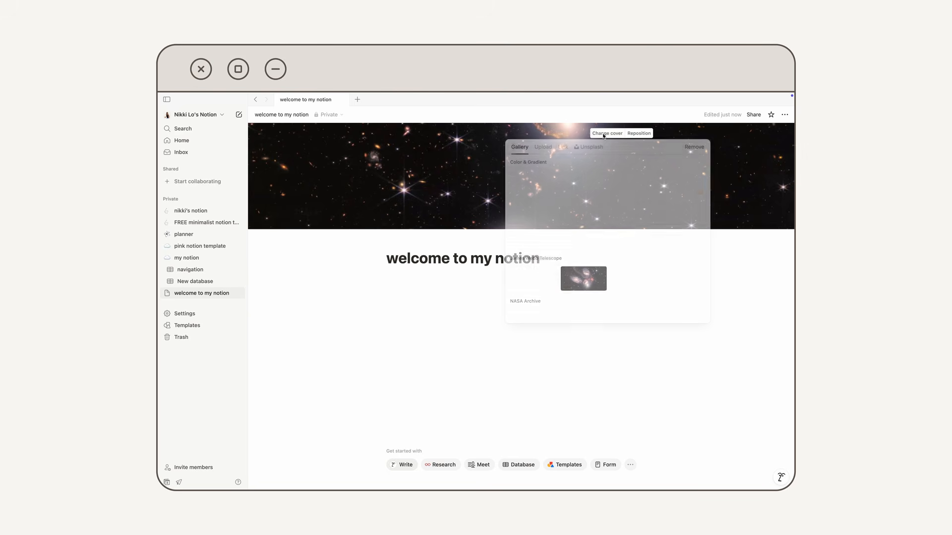
click(546, 150)
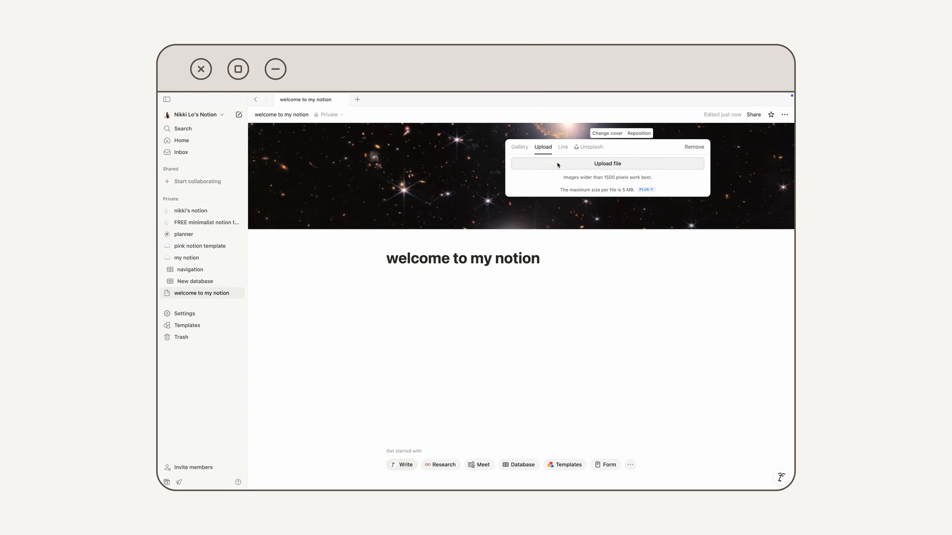
click(557, 164)
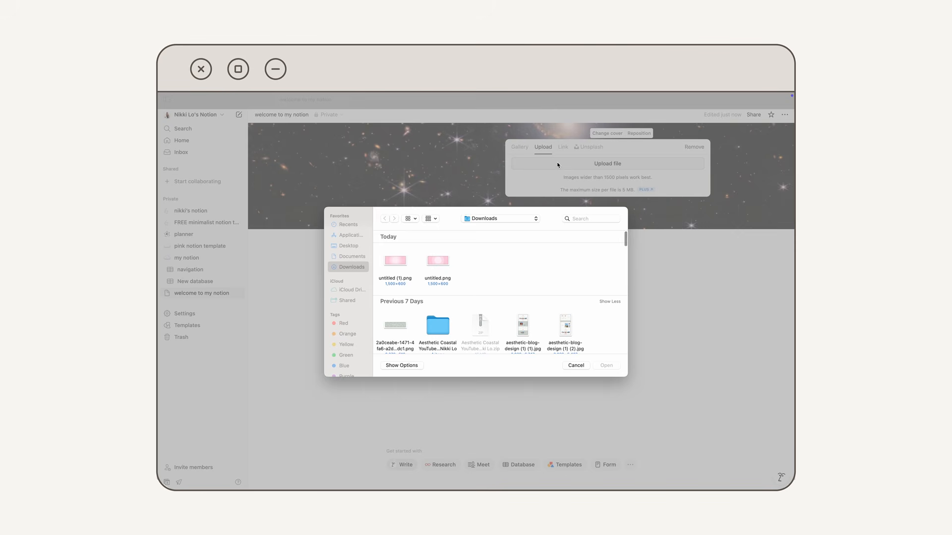
double_click(399, 260)
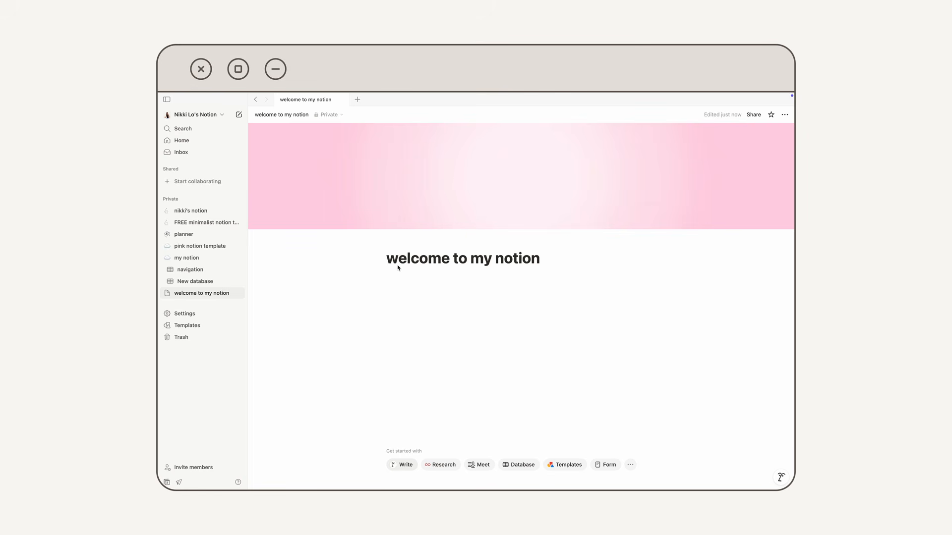
Step: Add a page icon and set it to the white cloud emoji from the recent emojis
mouse_move(399, 251)
click(406, 243)
click(404, 237)
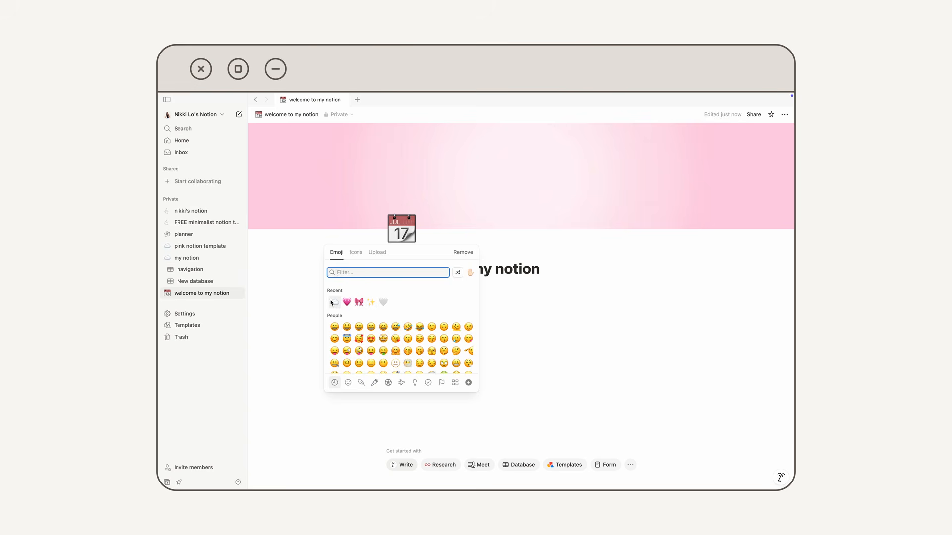
click(334, 301)
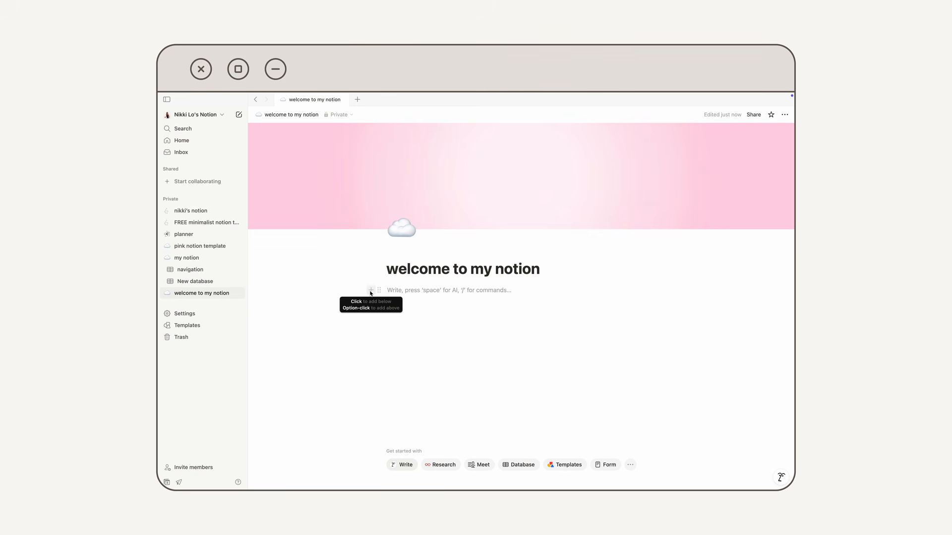
Step: Insert a callout block below the page title and view its text and background color options
click(370, 292)
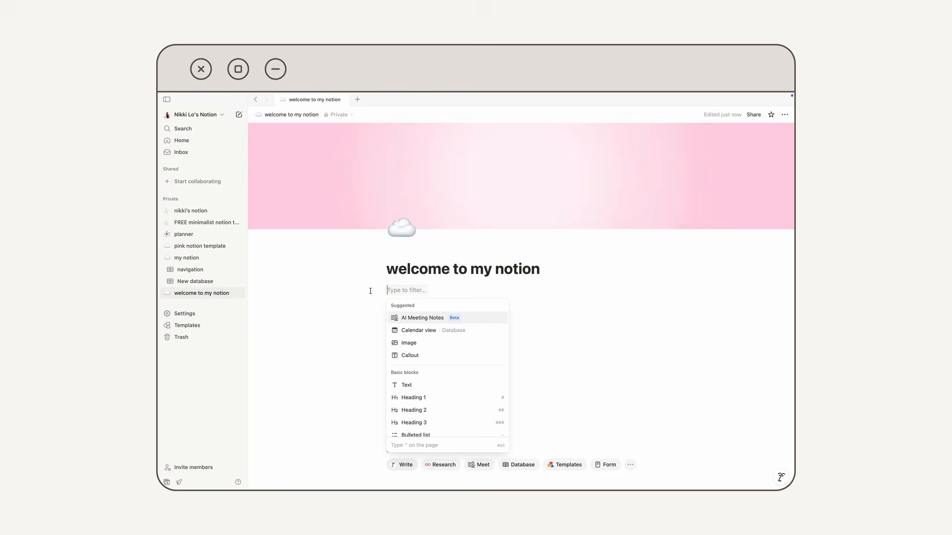
click(409, 356)
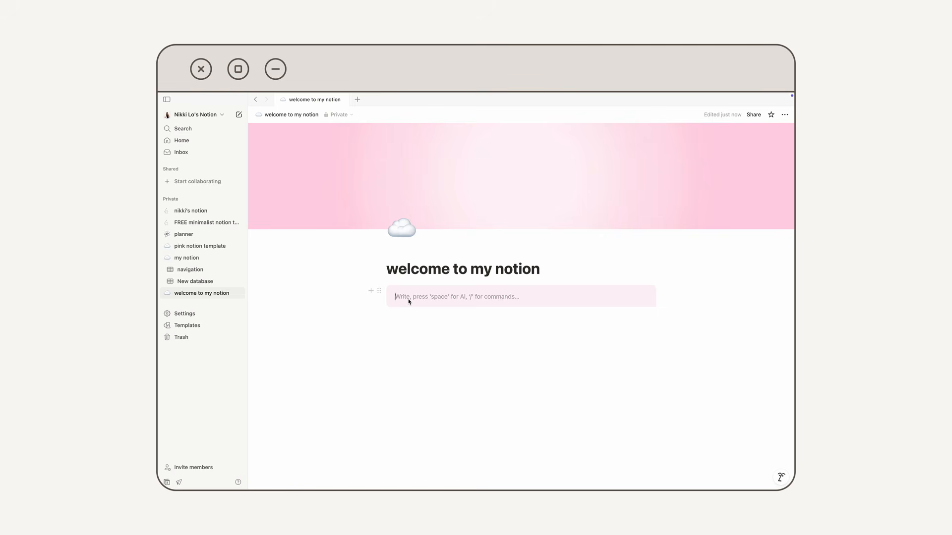
click(379, 292)
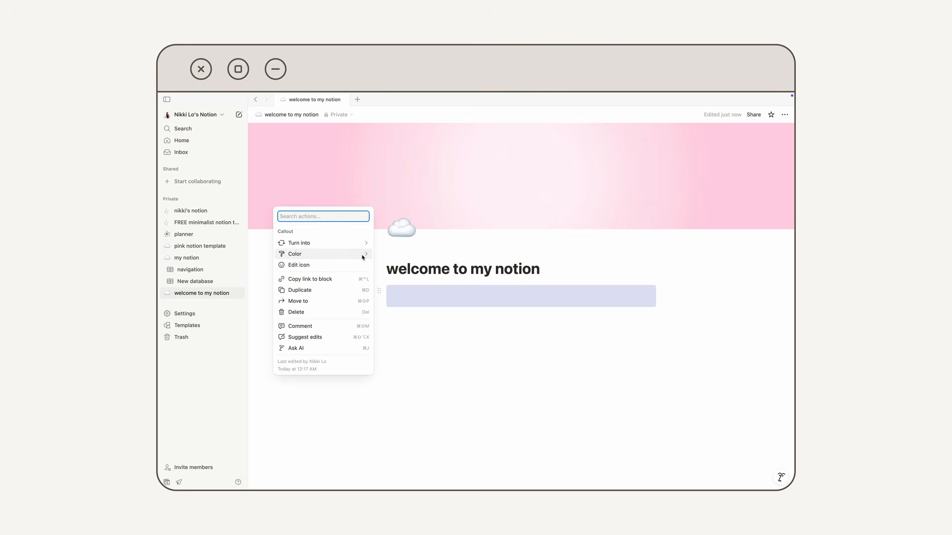
mouse_move(362, 255)
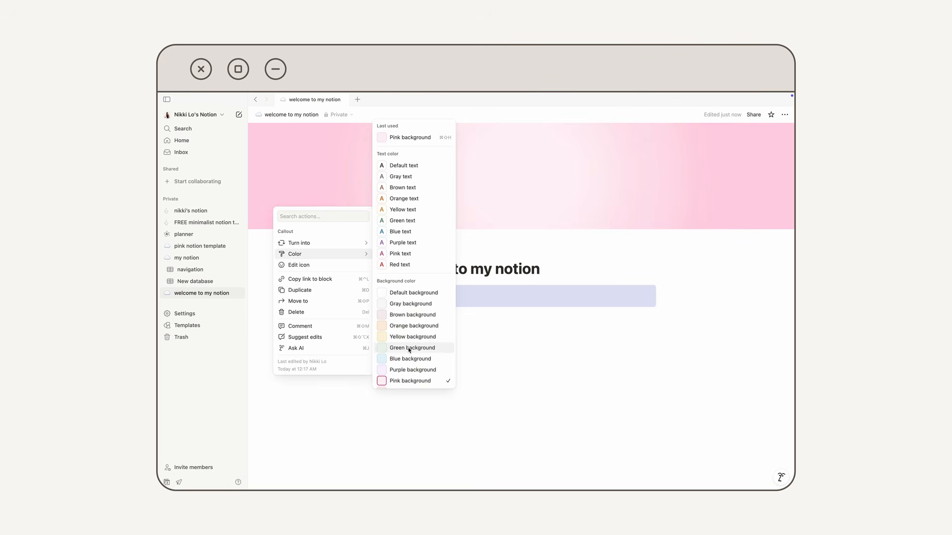
key(Escape)
Step: Enter "grateful for the big things, small things, and everything in between" in the callout
click(431, 300)
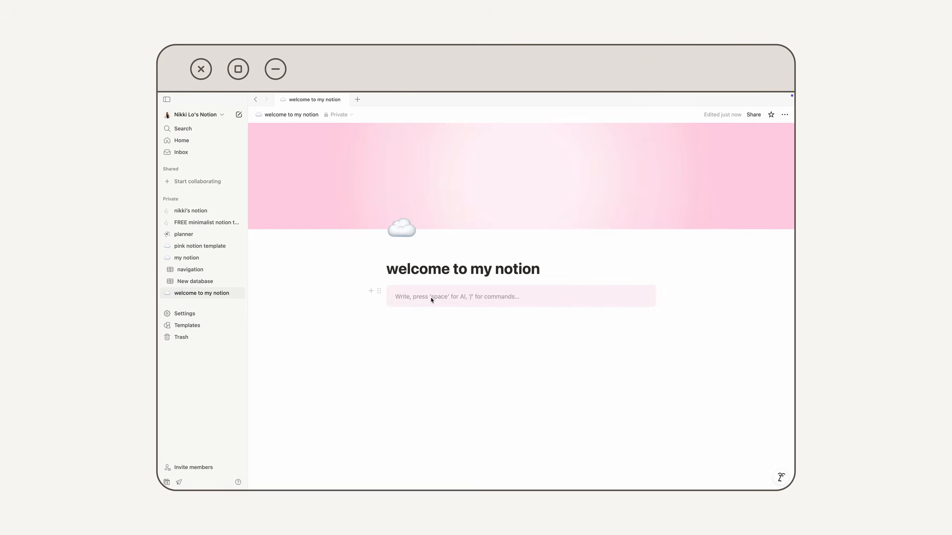
text(grate)
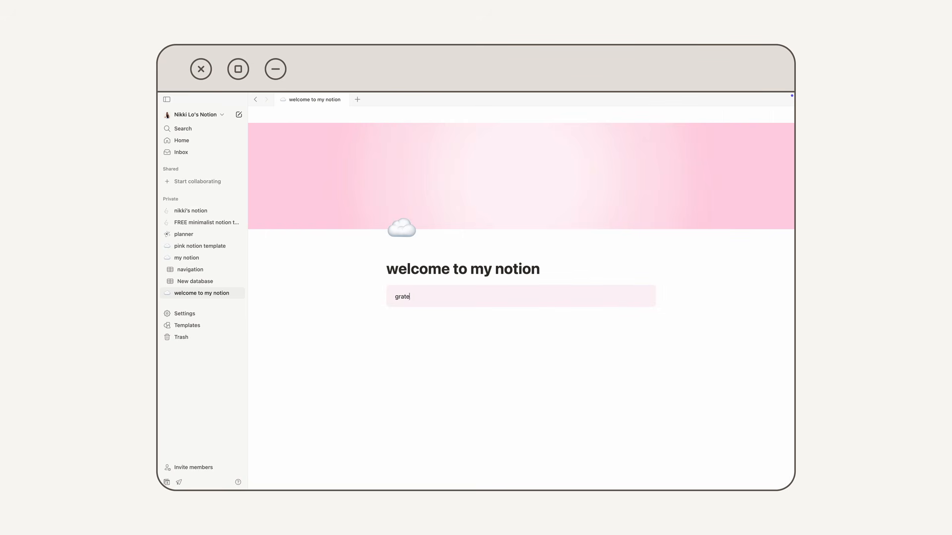
text(ful for the big things, small things, and everything in between)
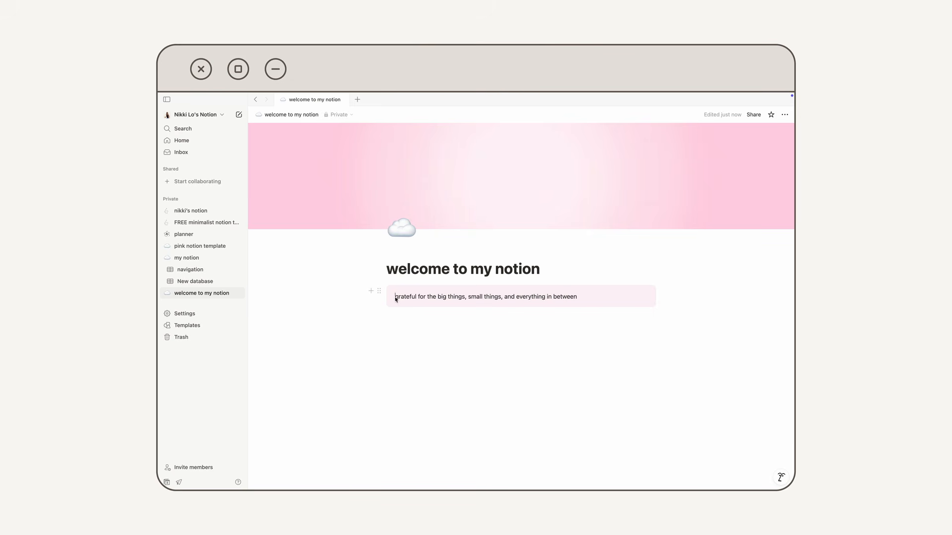
Step: Make the whole callout text bold and collapse the Notion sidebar
drag(395, 297, 581, 299)
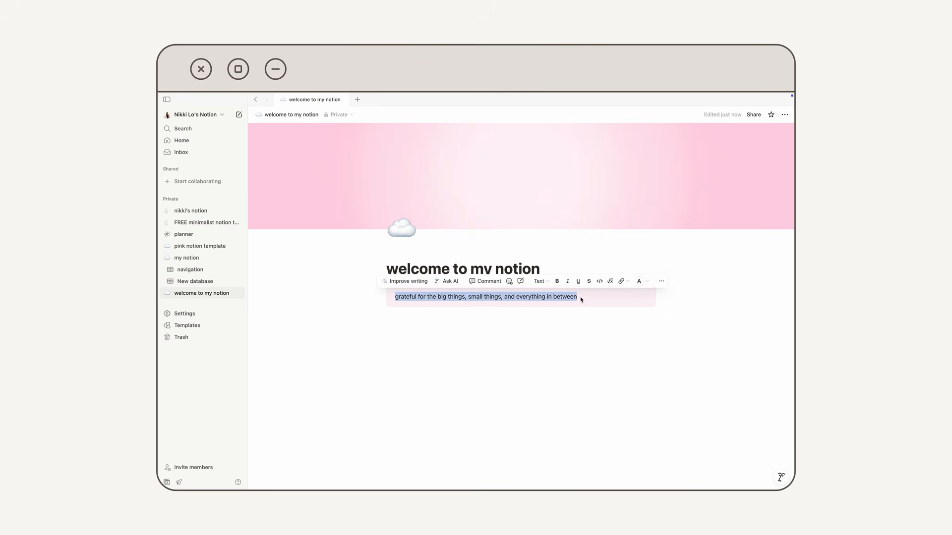
click(557, 281)
click(551, 296)
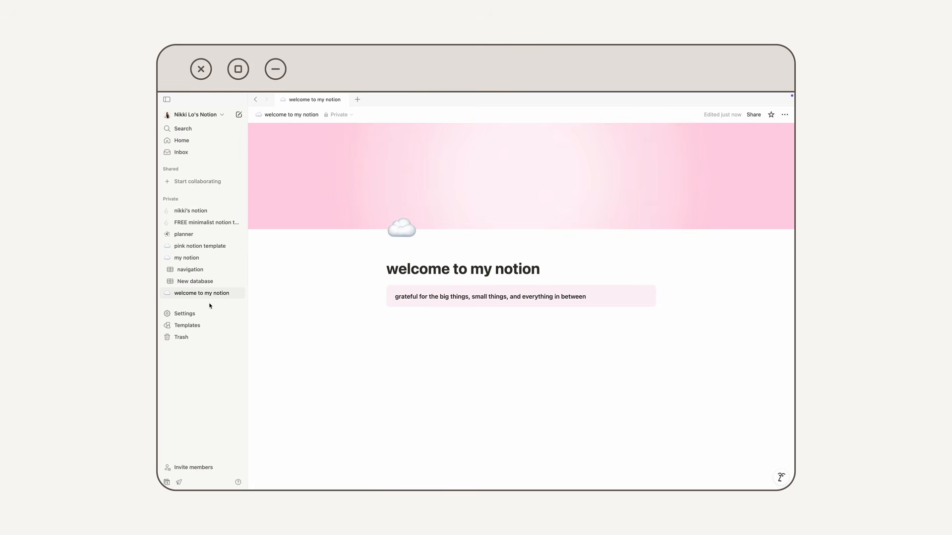
click(167, 100)
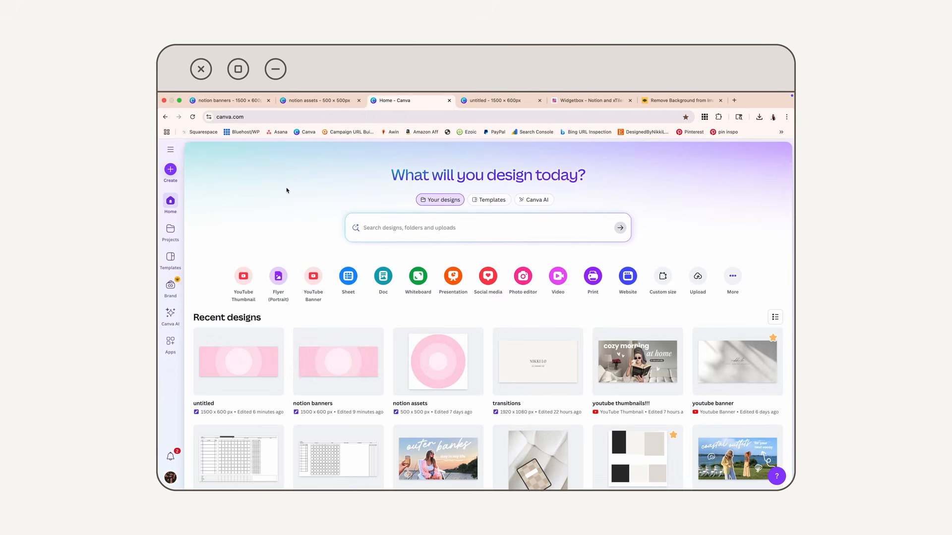
Step: Create a new custom-size design 500 px wide and 500 px high
click(170, 170)
double_click(323, 201)
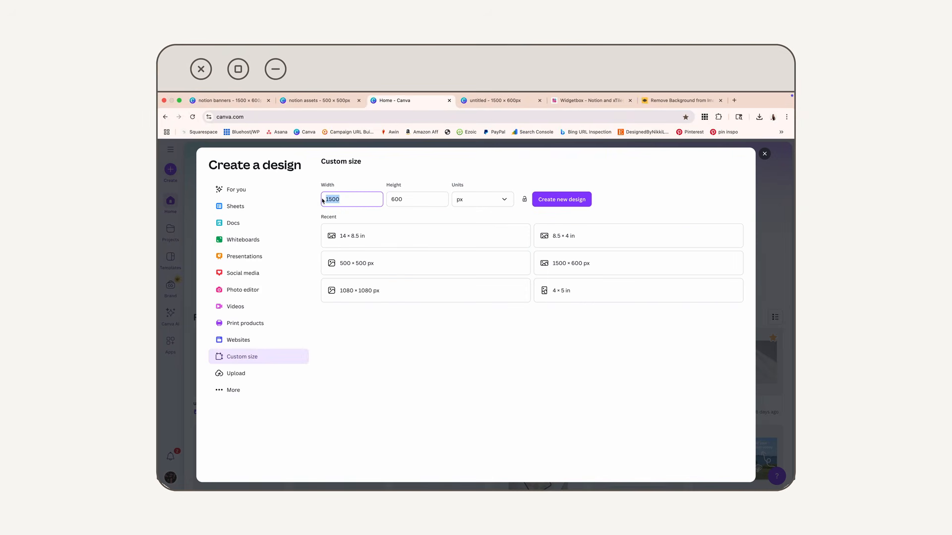
text(500)
double_click(387, 203)
text(500)
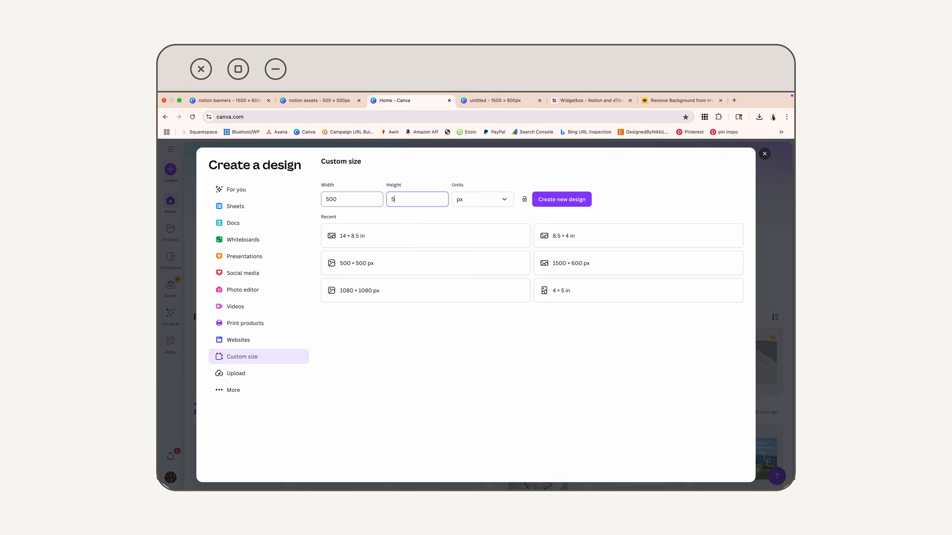
click(553, 201)
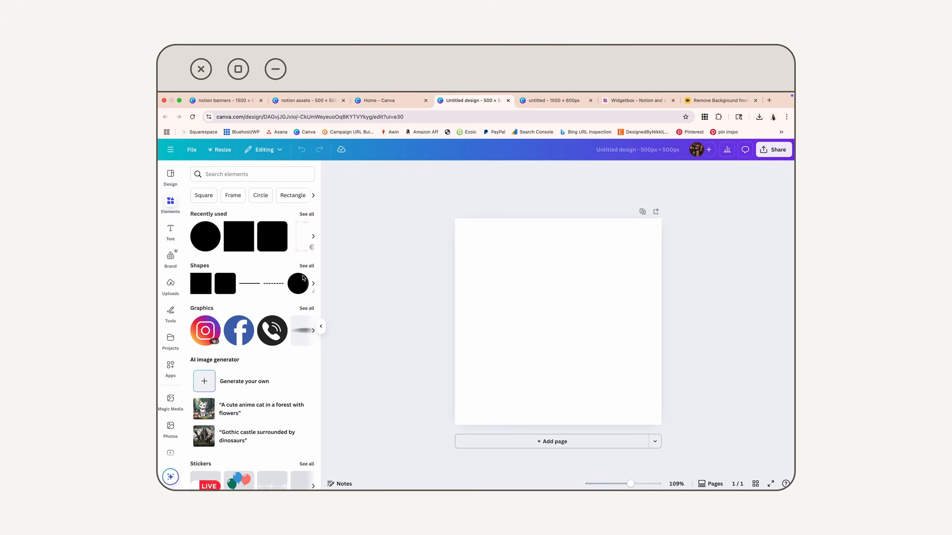
Step: Add a circle shape, enlarge it to nearly fill the canvas, and center it on the page
click(292, 286)
drag(558, 322, 500, 267)
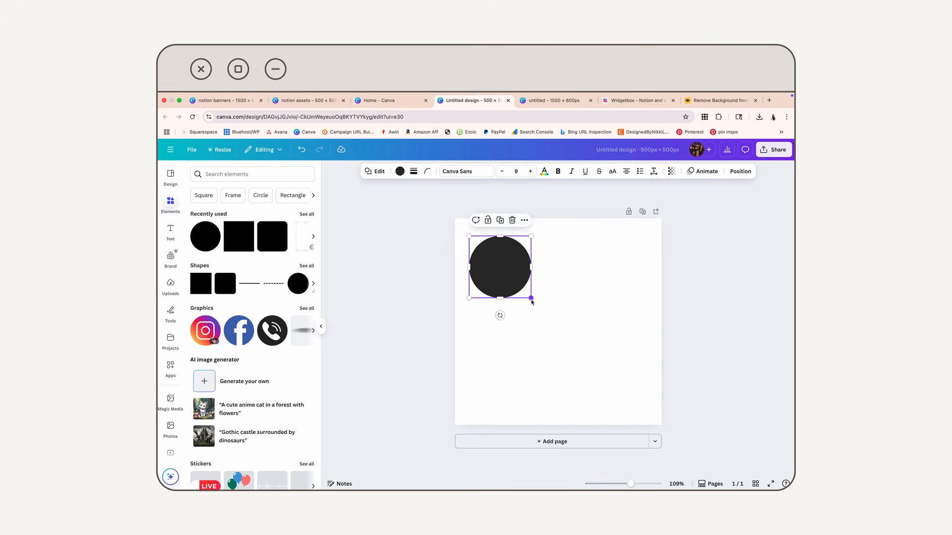
drag(531, 297, 648, 415)
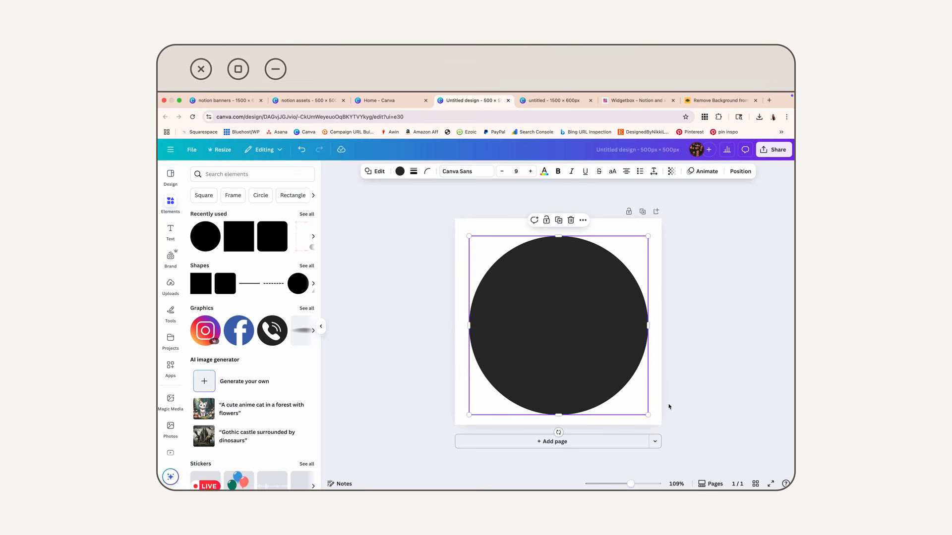
click(664, 403)
drag(583, 352, 583, 344)
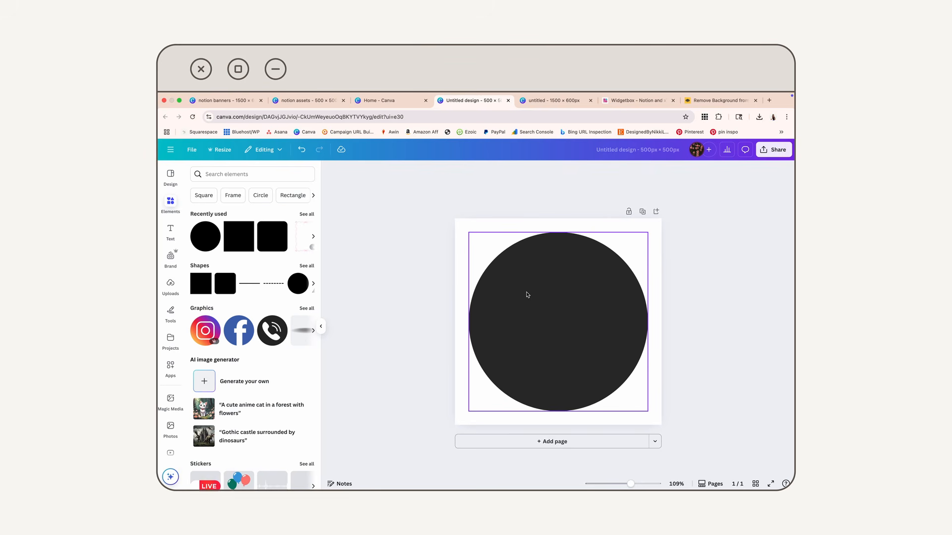
Step: Set the large circle's fill color to #FFCFE0
click(527, 294)
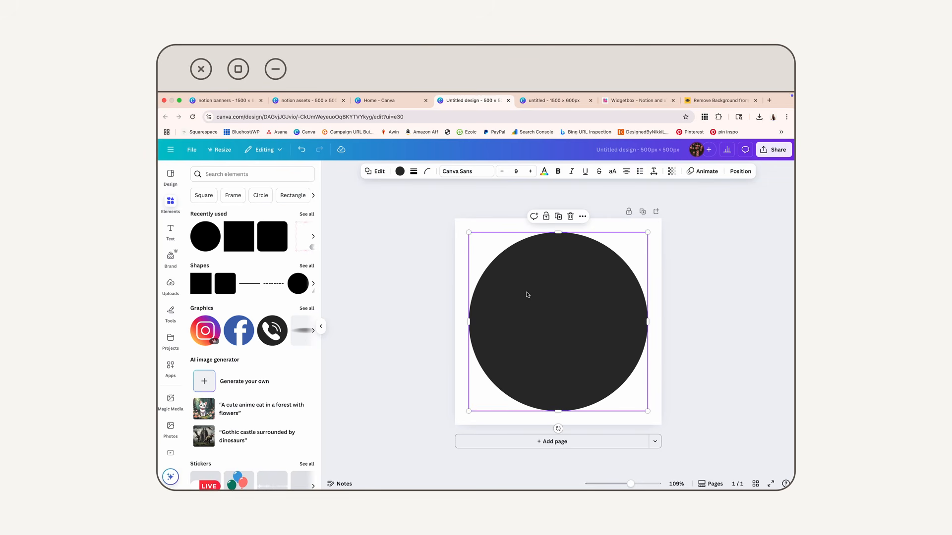
click(398, 173)
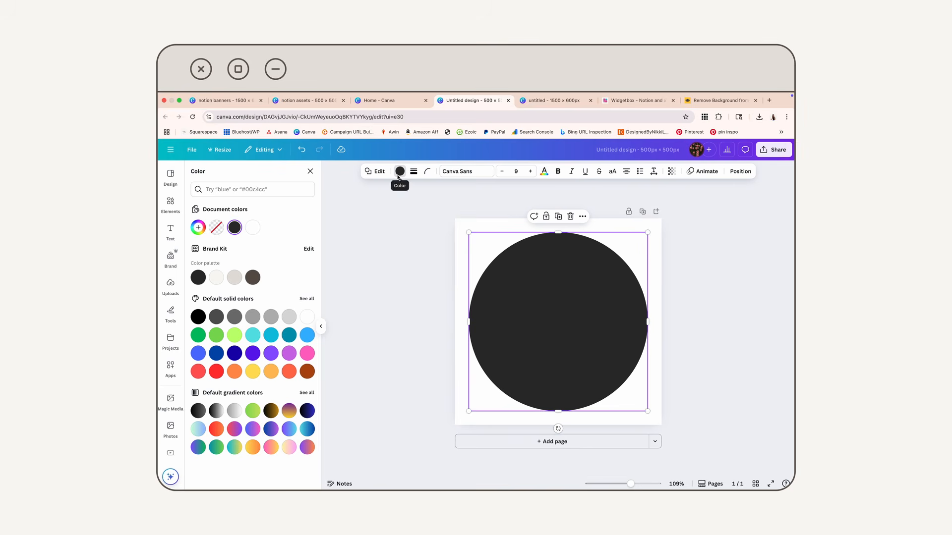
click(199, 228)
text(#FFCFE0)
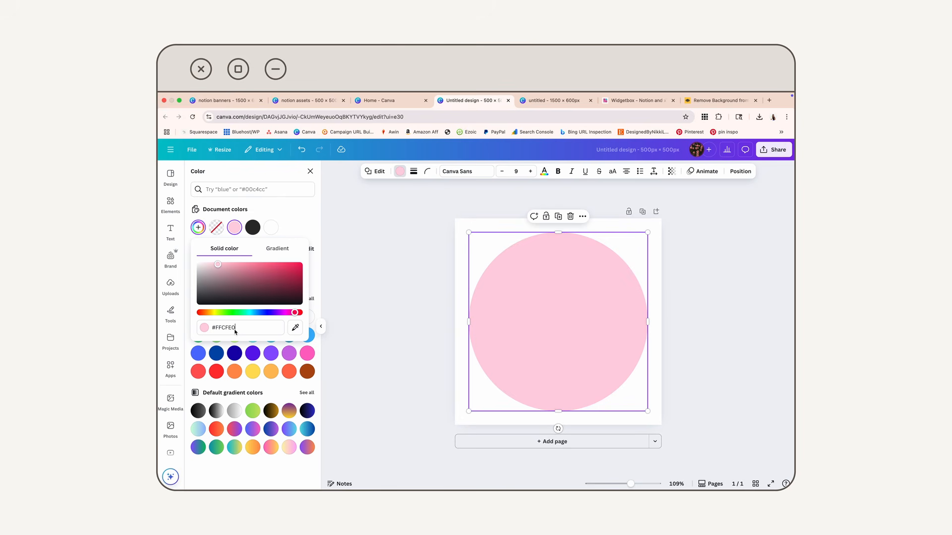
click(377, 333)
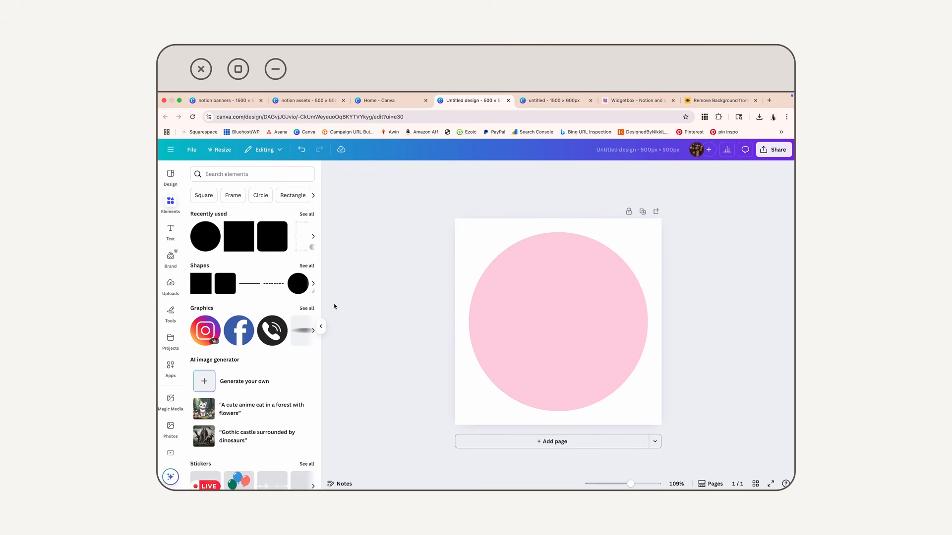
Step: Add a second circle in the middle of the large one and set its fill color to #FFE0EA
click(299, 283)
click(390, 171)
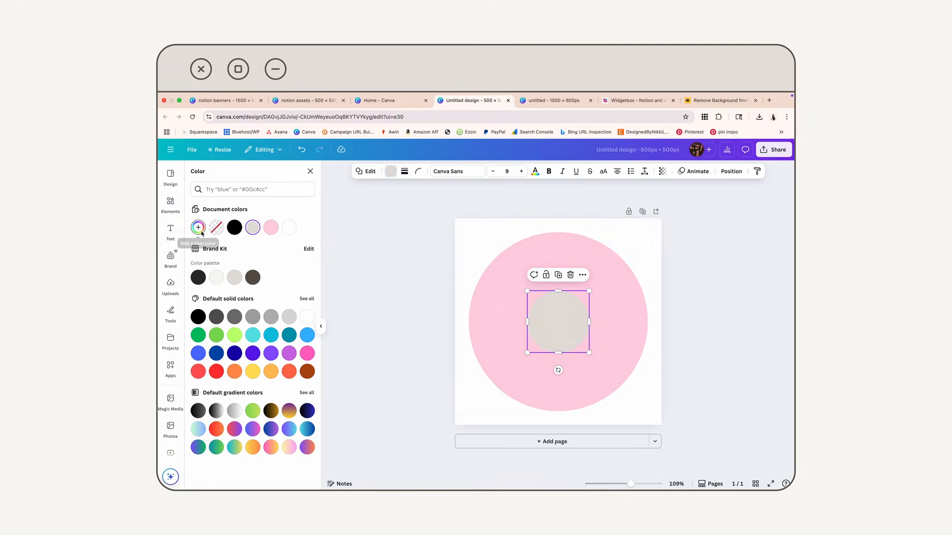
click(199, 228)
text(#FFE0EA)
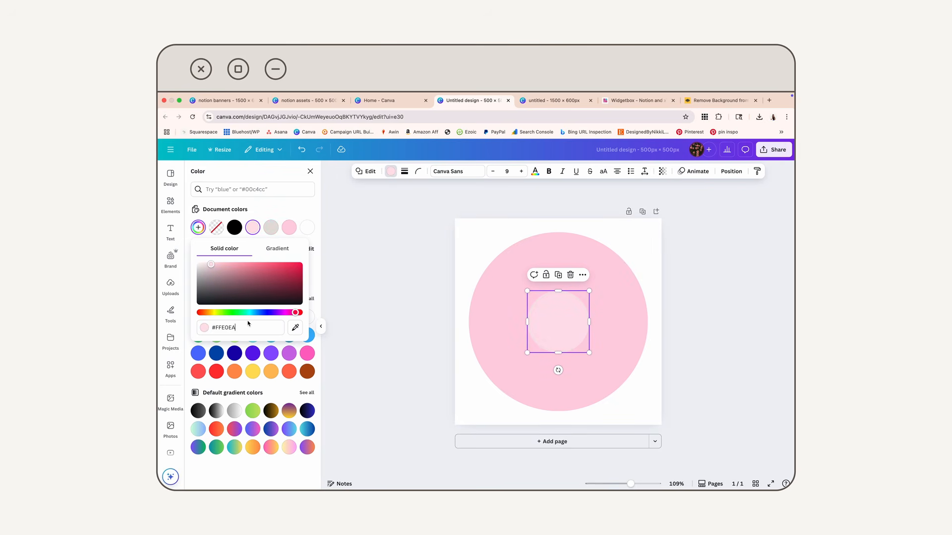
click(396, 321)
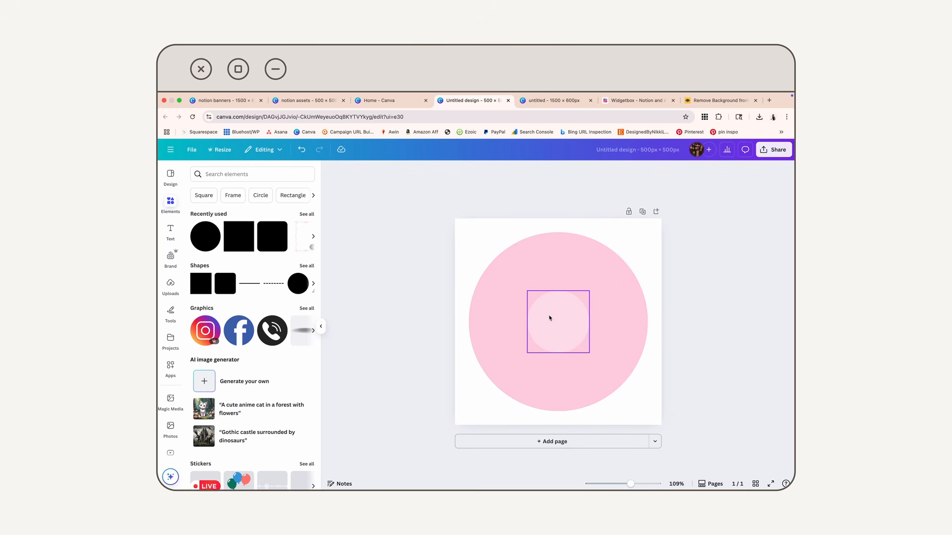
Step: Enlarge the second circle to a little over half the large circle's width and center it inside
click(549, 318)
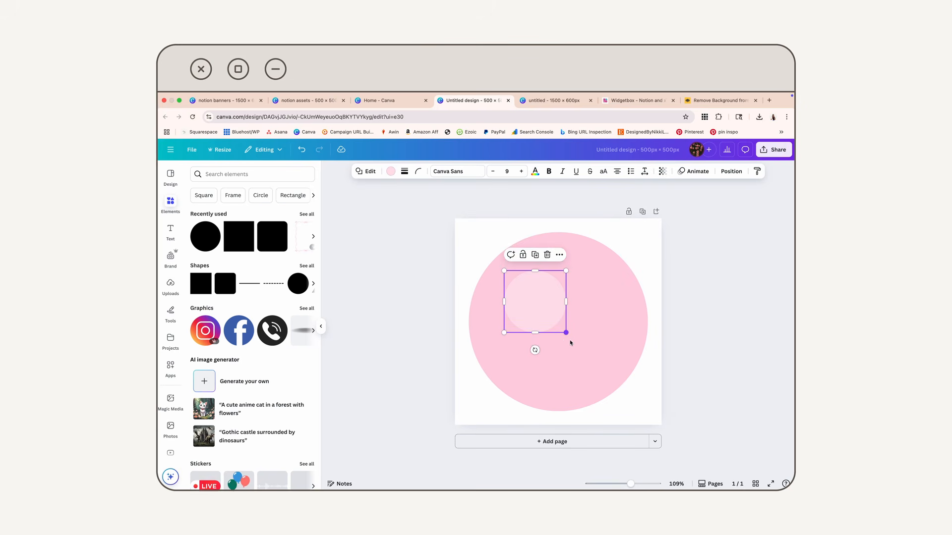
drag(589, 352, 606, 385)
drag(567, 334, 567, 332)
click(410, 327)
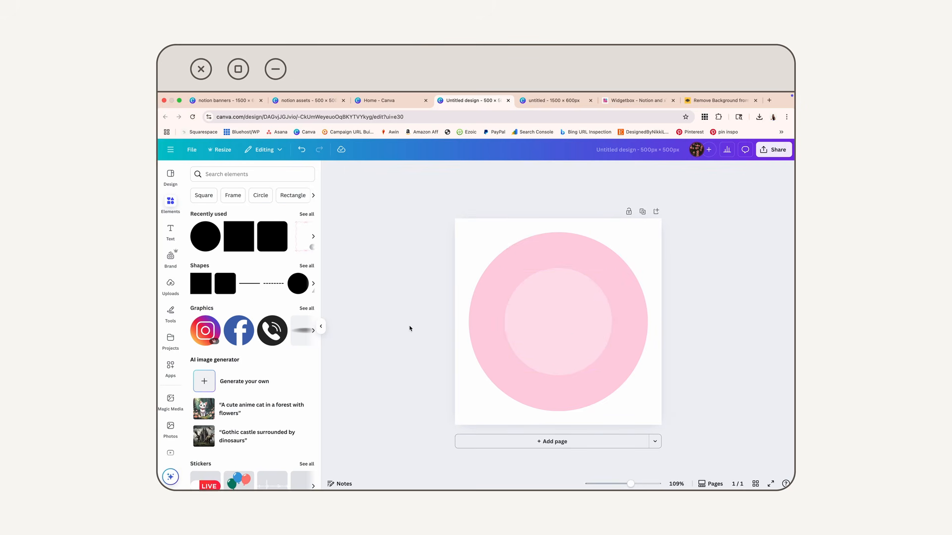
Step: Add a third, slightly smaller circle at the center and set its fill color to #FFF0F5
click(299, 283)
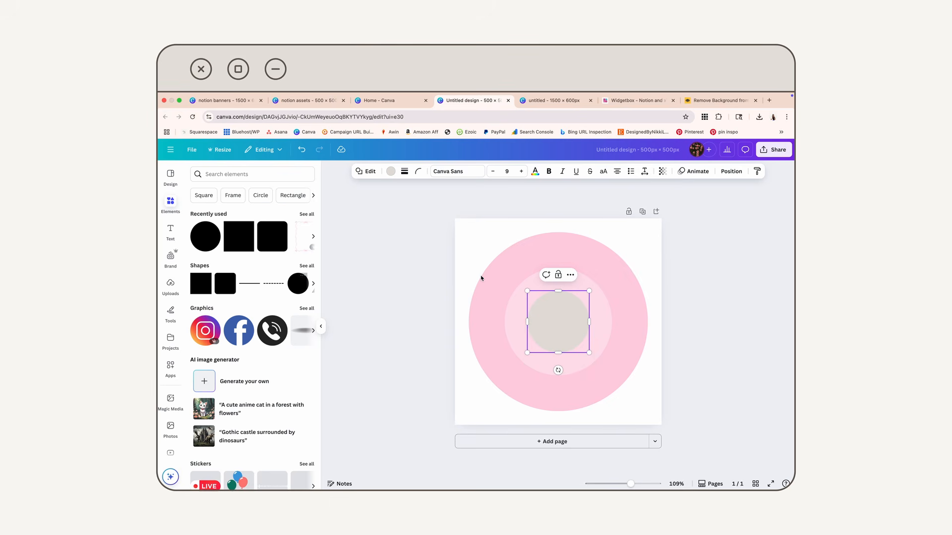
drag(527, 291, 544, 319)
click(391, 174)
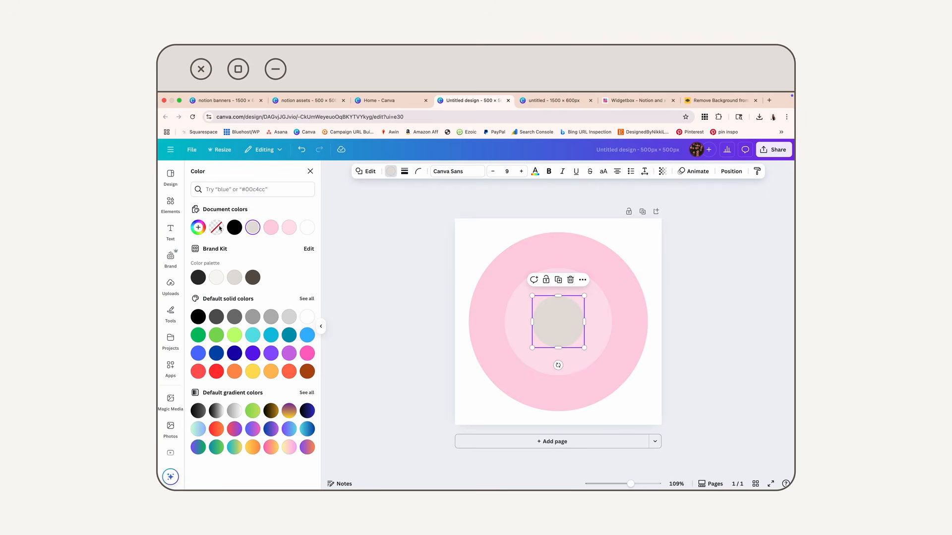
click(198, 227)
text(#FFF0F5)
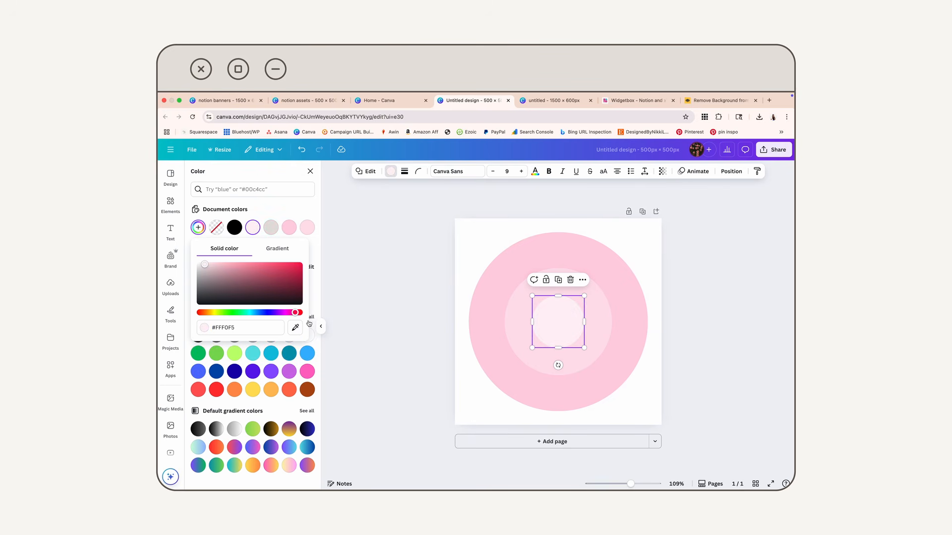
click(387, 330)
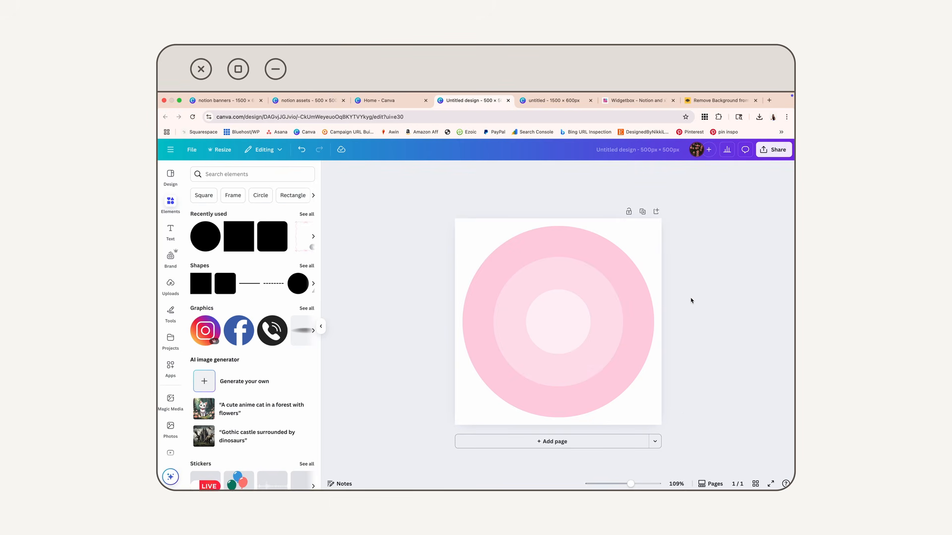
Step: Download the concentric circle design as a PNG and upload Untitled design.png from Downloads back into the image library
click(774, 150)
click(659, 307)
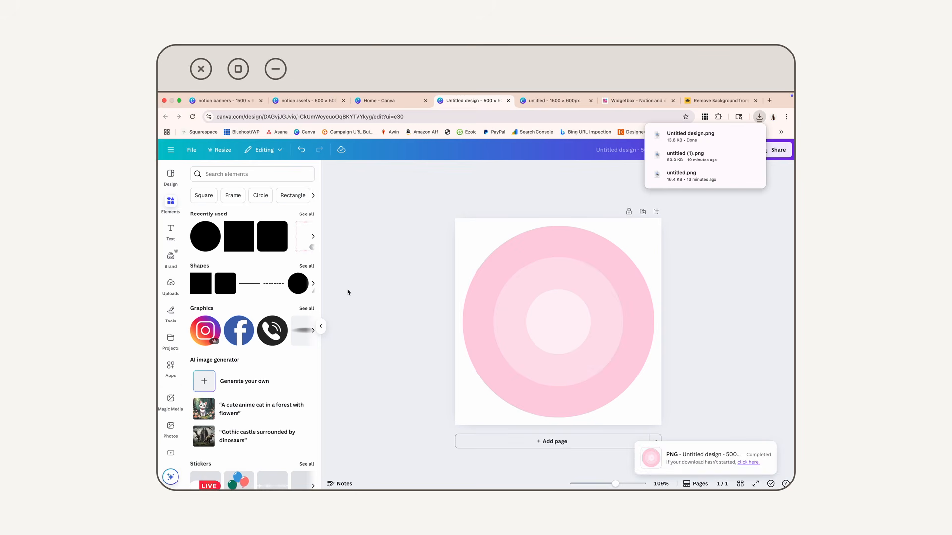
click(170, 287)
click(224, 194)
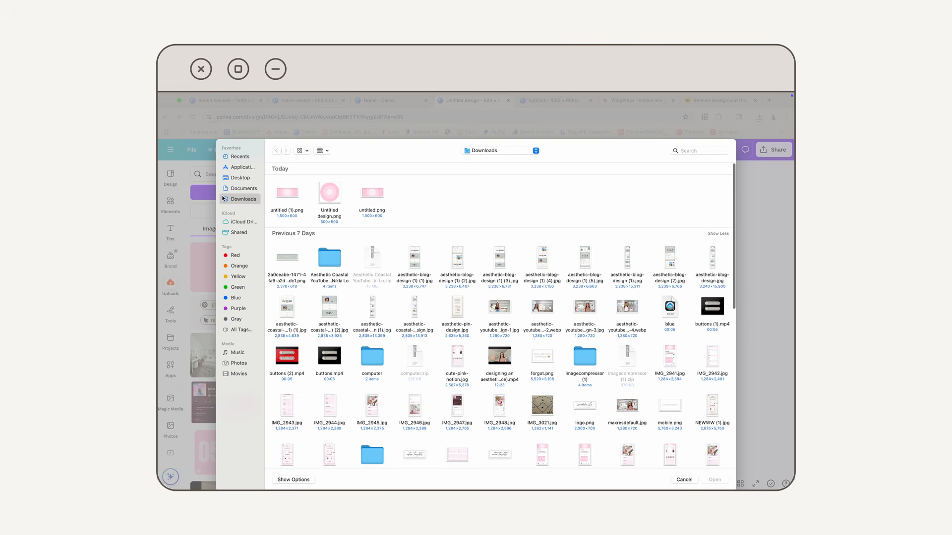
double_click(328, 201)
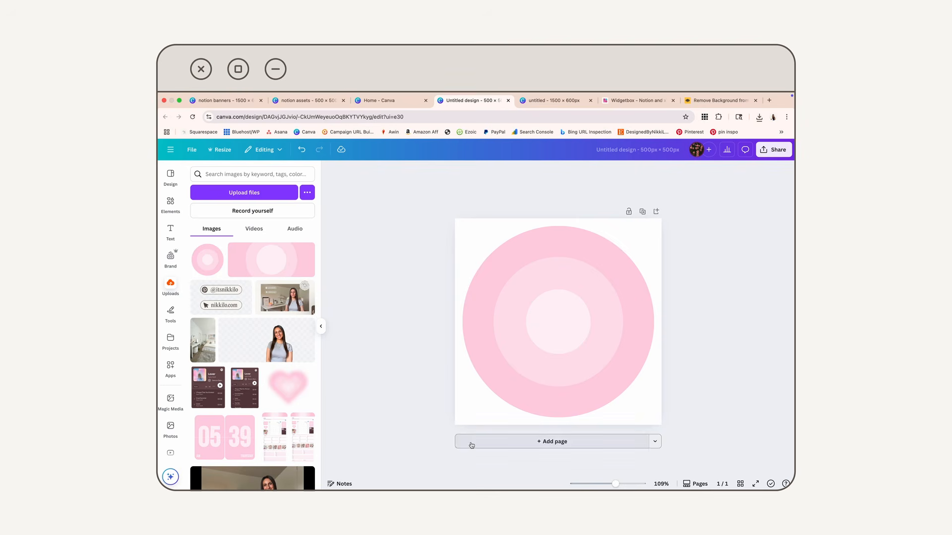
Step: Add a second page and place the uploaded circle image on it, scaled to fill the whole page
scroll(471, 445, down, 1)
scroll(471, 446, down, 4)
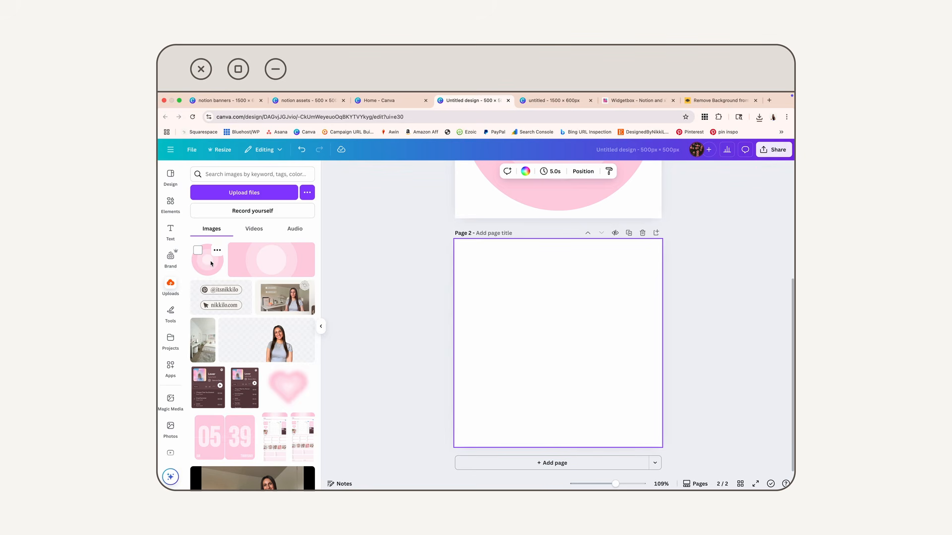
drag(211, 263, 477, 271)
drag(570, 355, 658, 440)
click(714, 352)
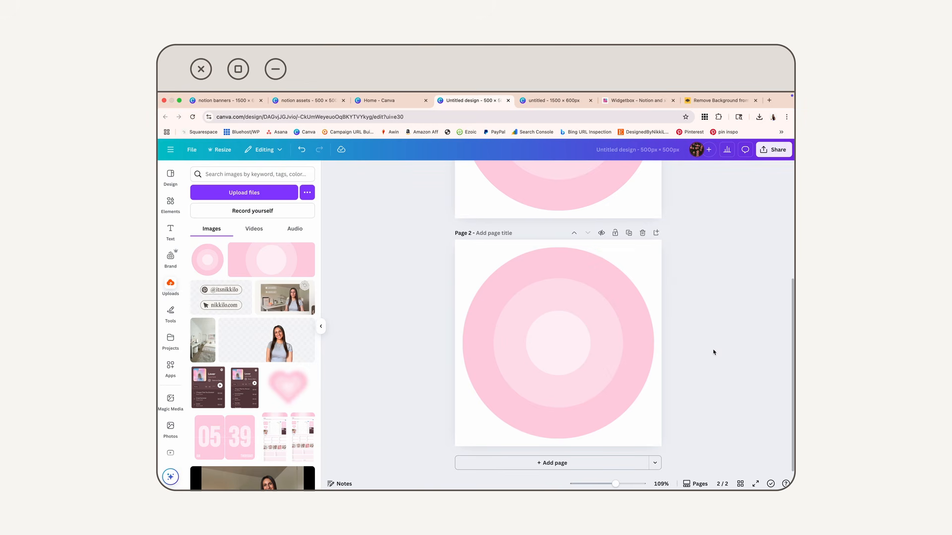
Step: Apply the Blur effect to the whole circle image on page 2 at maximum intensity
click(611, 329)
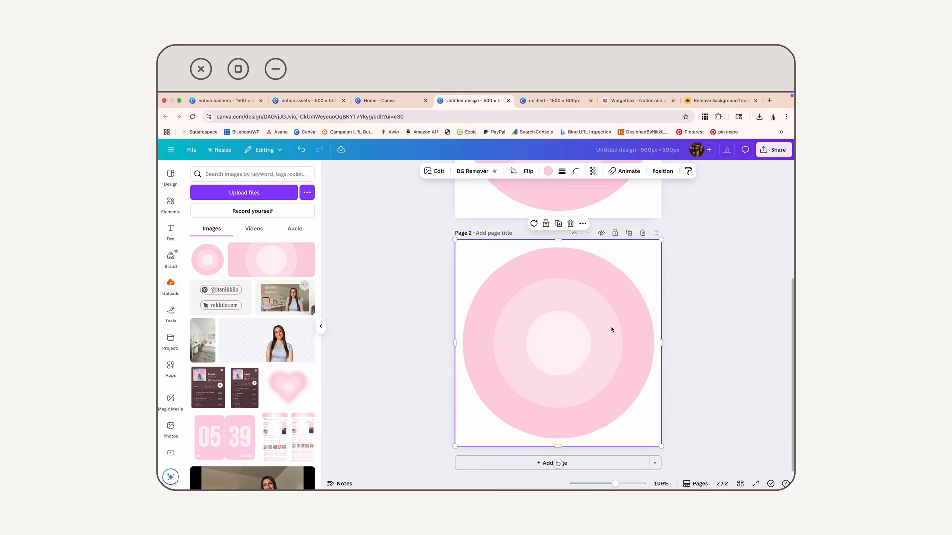
click(432, 172)
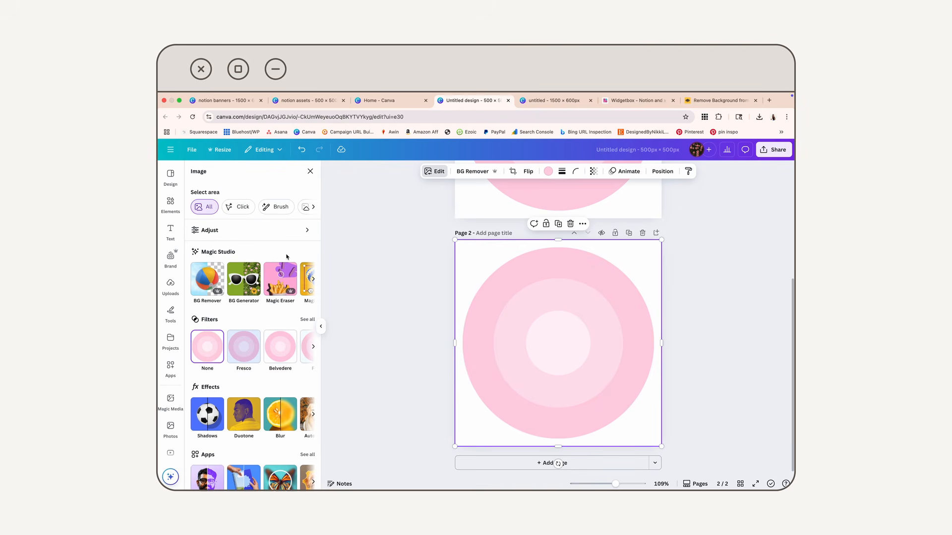
scroll(287, 257, down, 1)
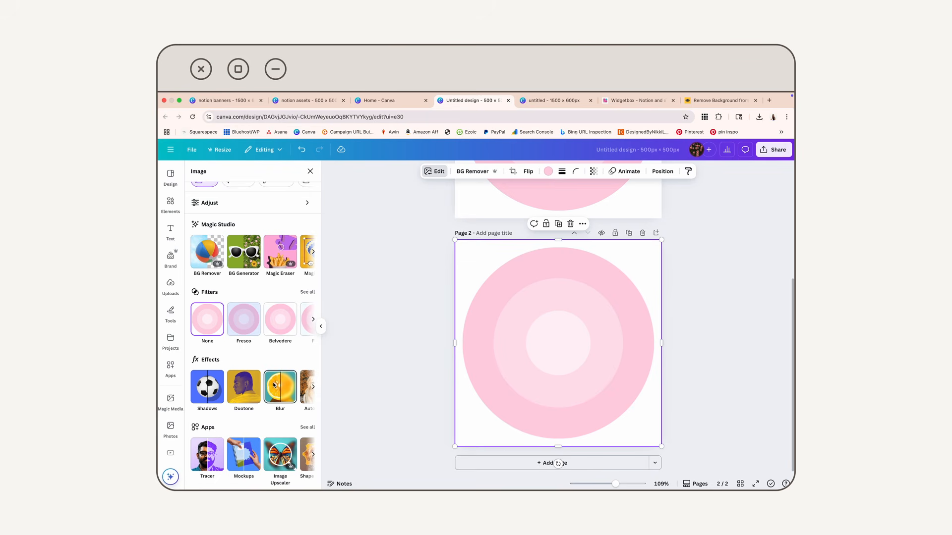
click(281, 391)
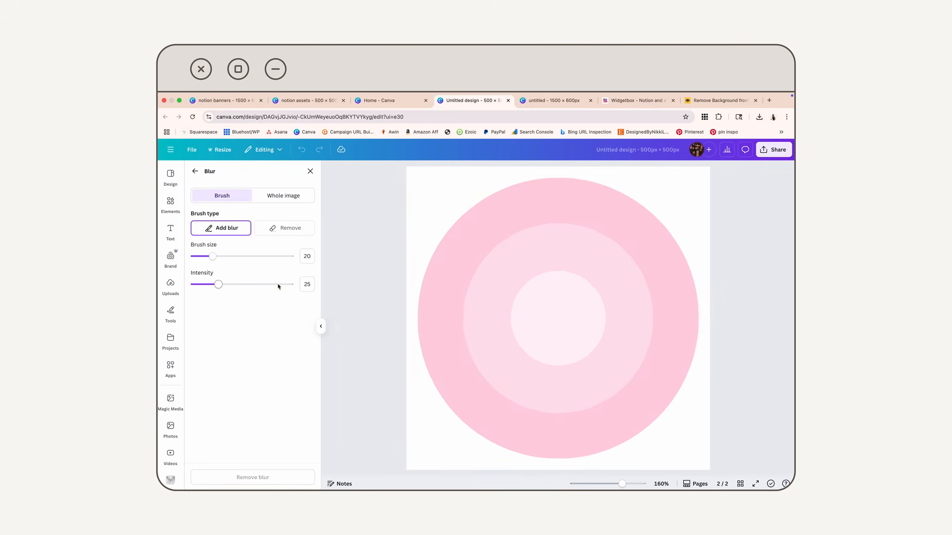
click(280, 196)
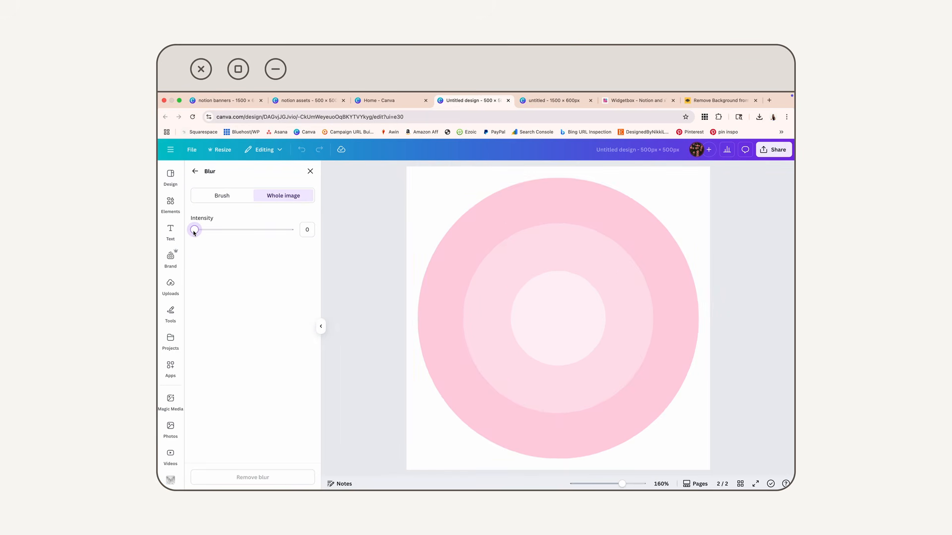
drag(194, 233, 294, 241)
click(733, 315)
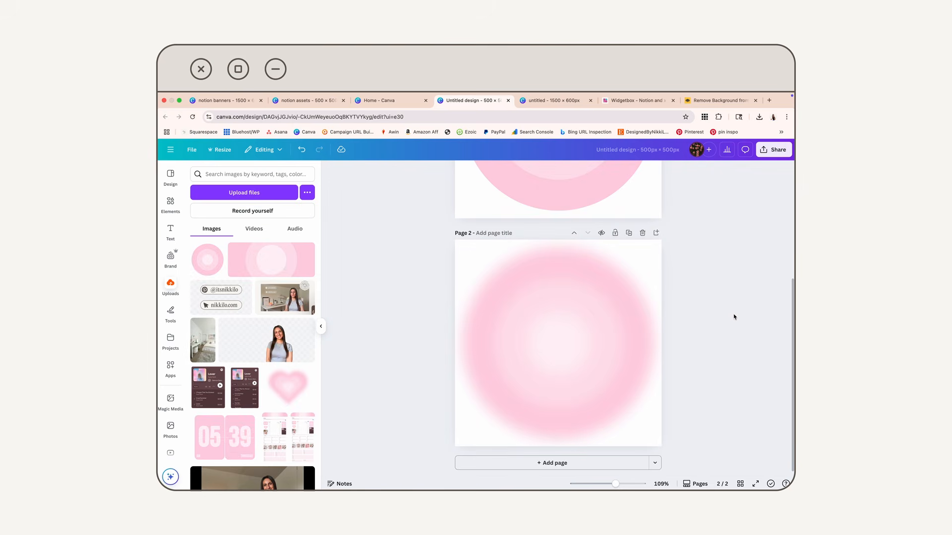
Step: Download only the current page, Page 2, as a PNG with a transparent background
click(771, 153)
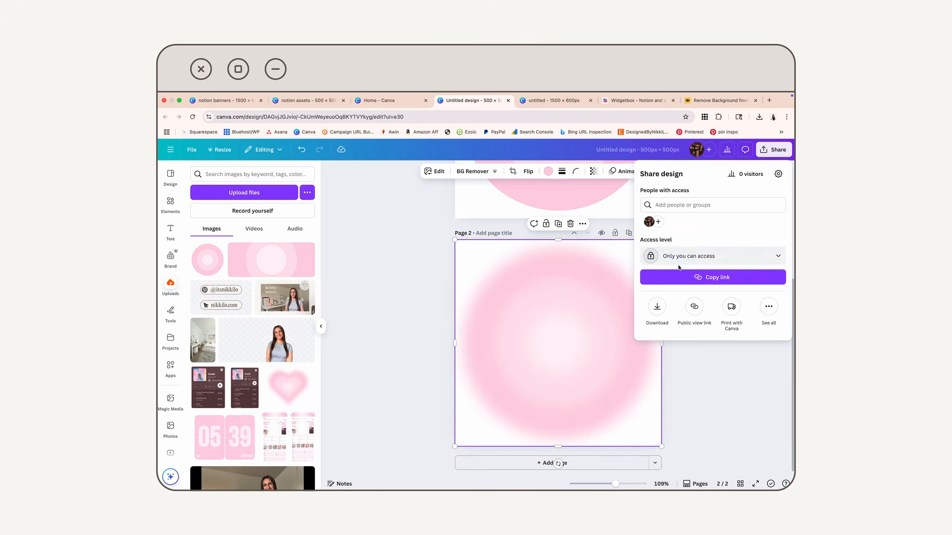
click(657, 308)
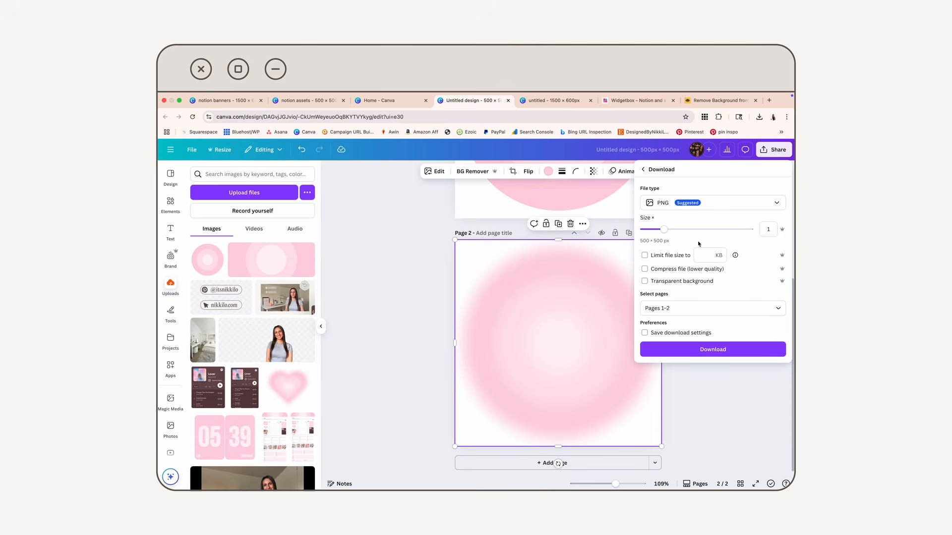
click(686, 281)
click(714, 309)
click(693, 347)
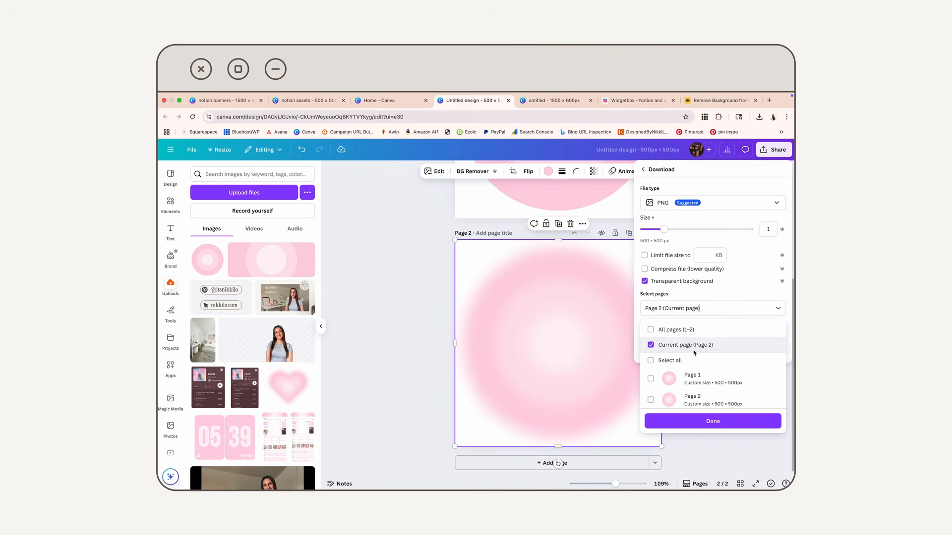
click(685, 425)
click(704, 349)
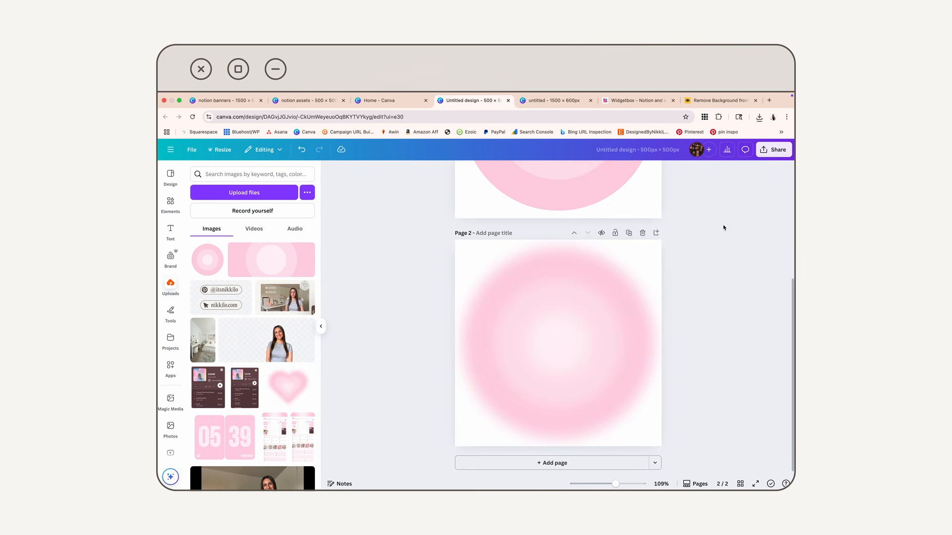
Step: Download only the current page, Page 2, as a 500 × 500 px PNG with a solid background
click(774, 150)
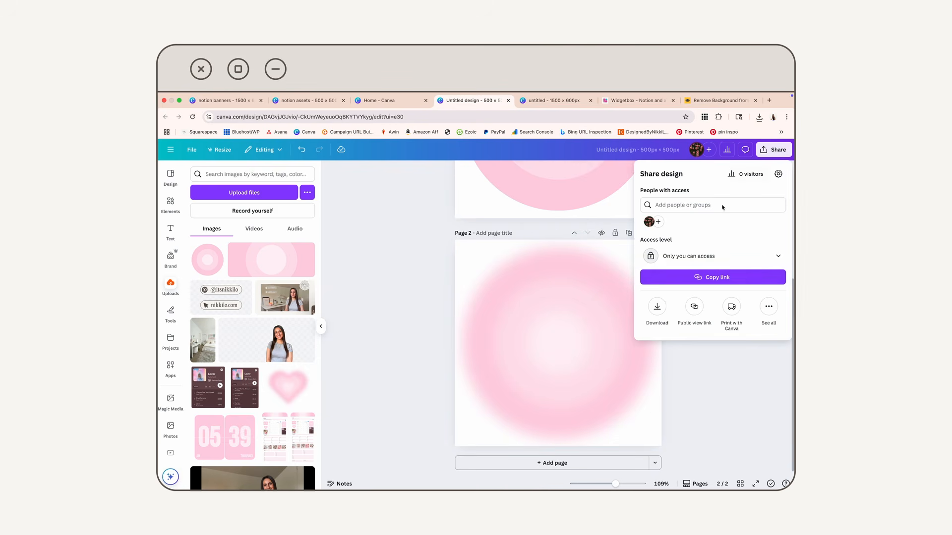
click(657, 306)
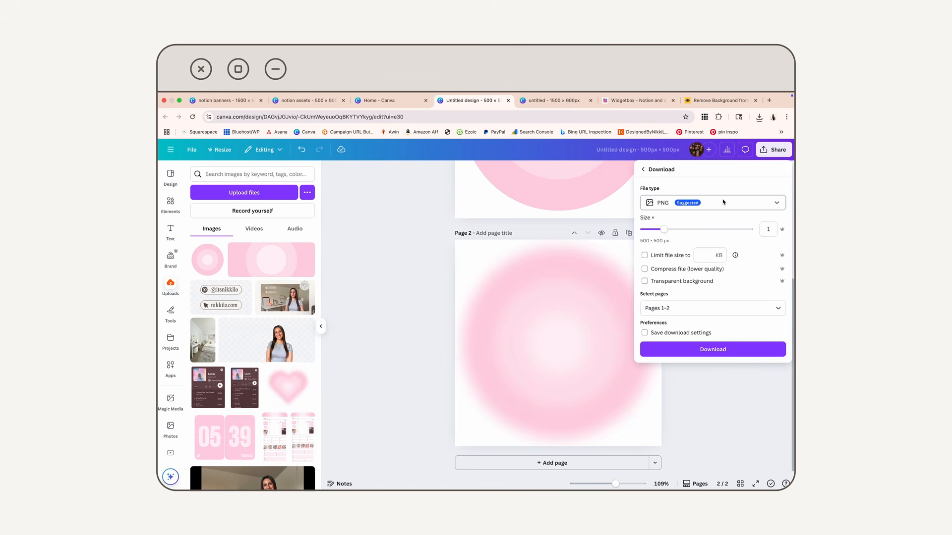
click(712, 308)
click(664, 340)
click(677, 421)
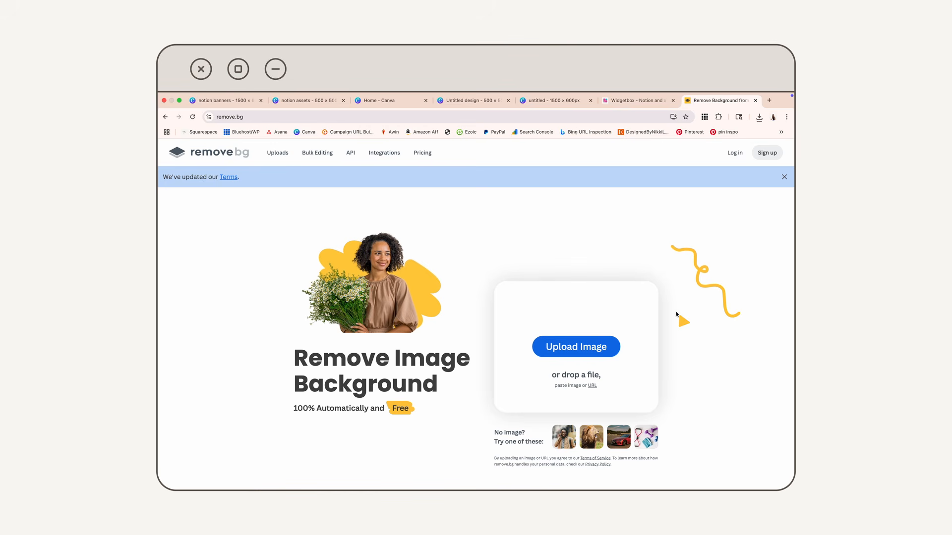
Step: Upload Untitled design (2).png from Downloads to remove.bg for background removal
click(610, 343)
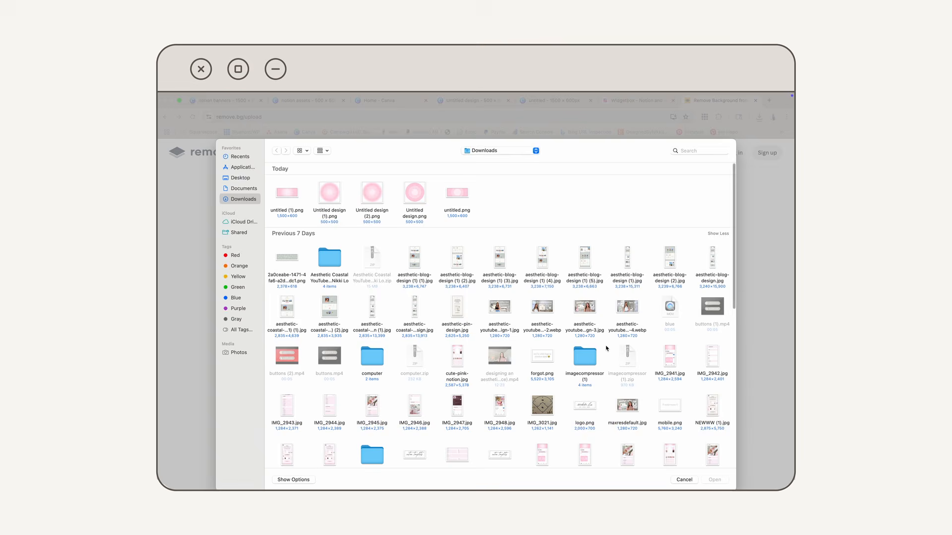
click(373, 195)
double_click(373, 194)
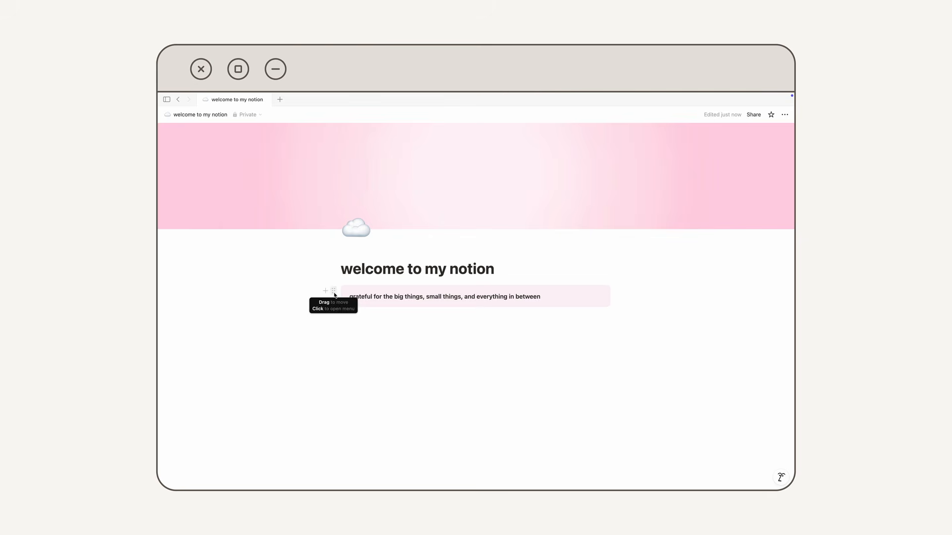
Step: Switch to Notion and give the quote callout a pink heart emoji icon
click(334, 293)
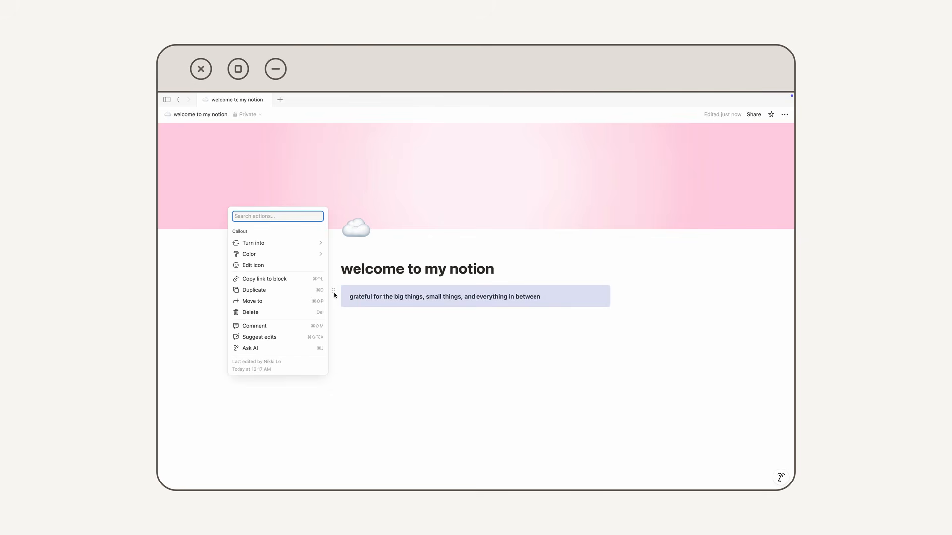
click(299, 266)
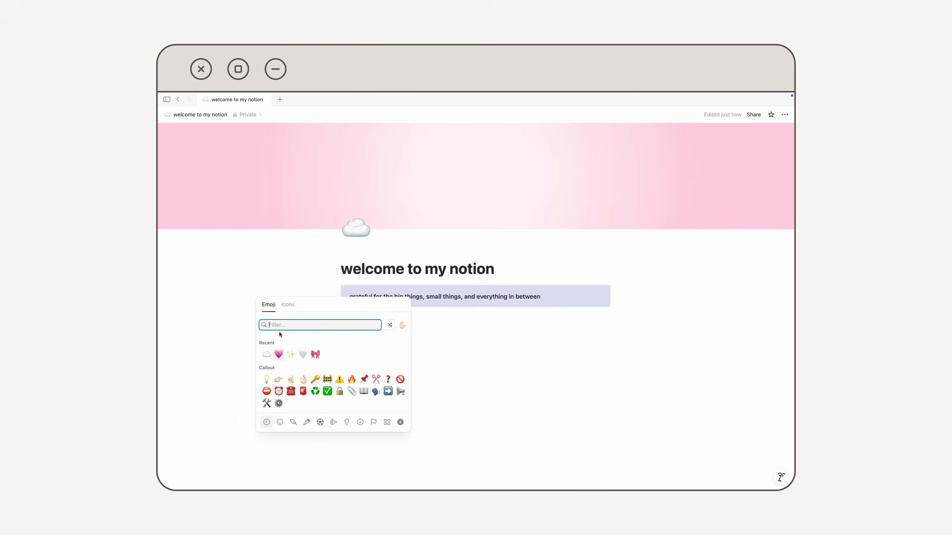
click(278, 354)
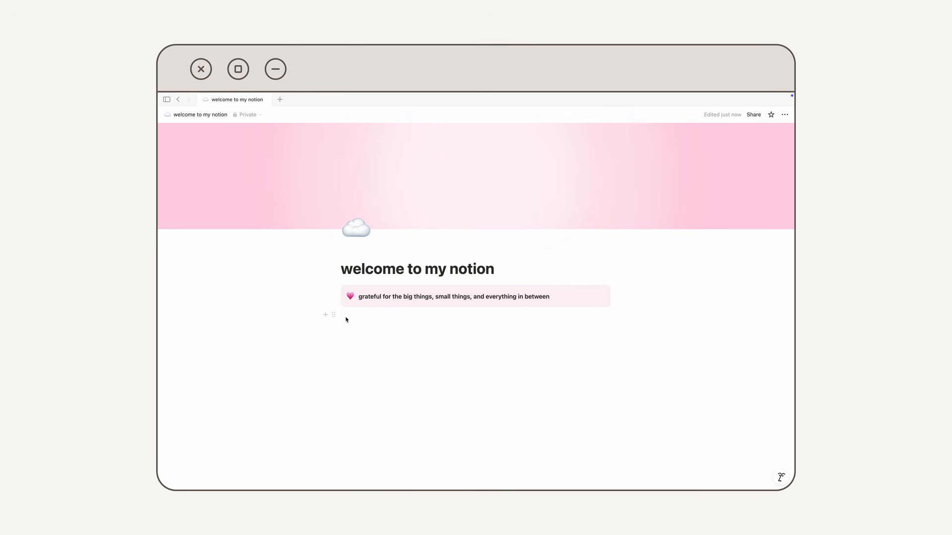
Step: Replace the callout's heart icon with the background-removed circle PNG from Downloads
click(350, 297)
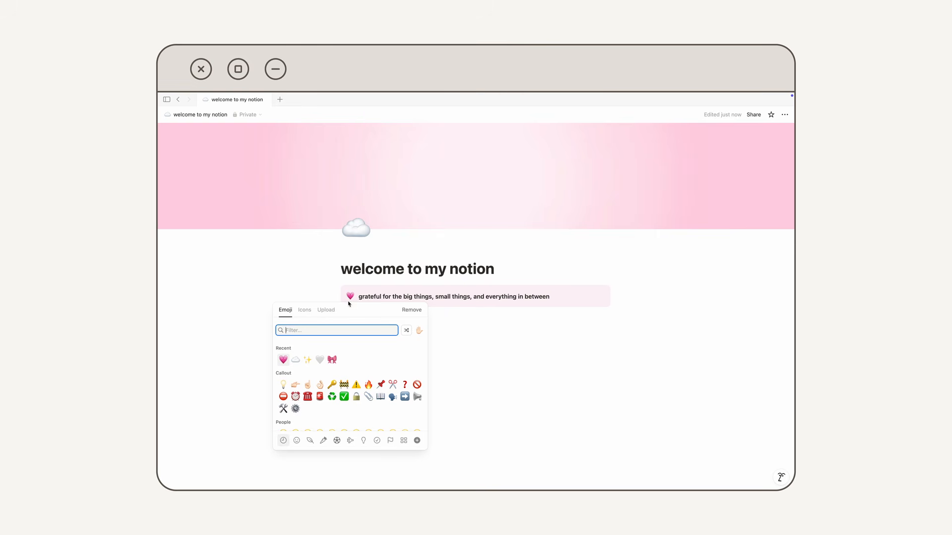
click(326, 310)
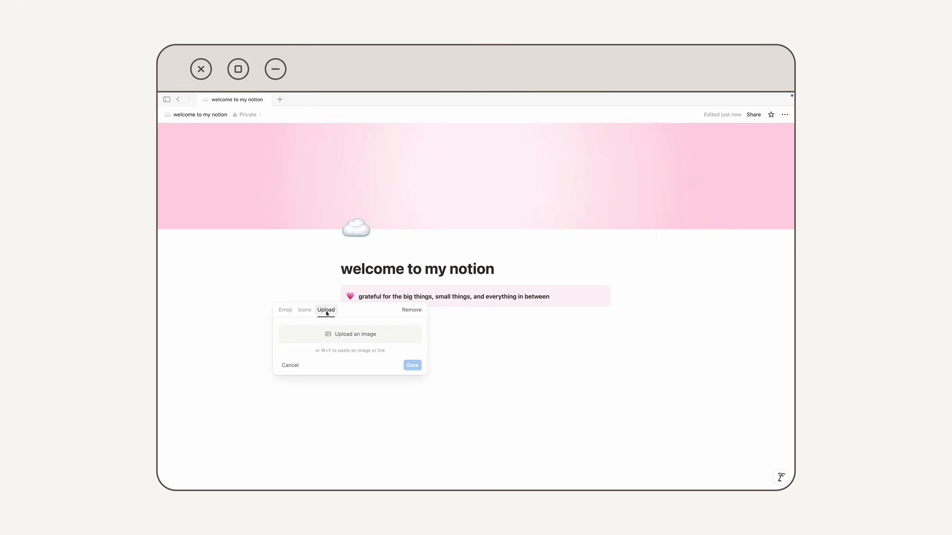
click(378, 336)
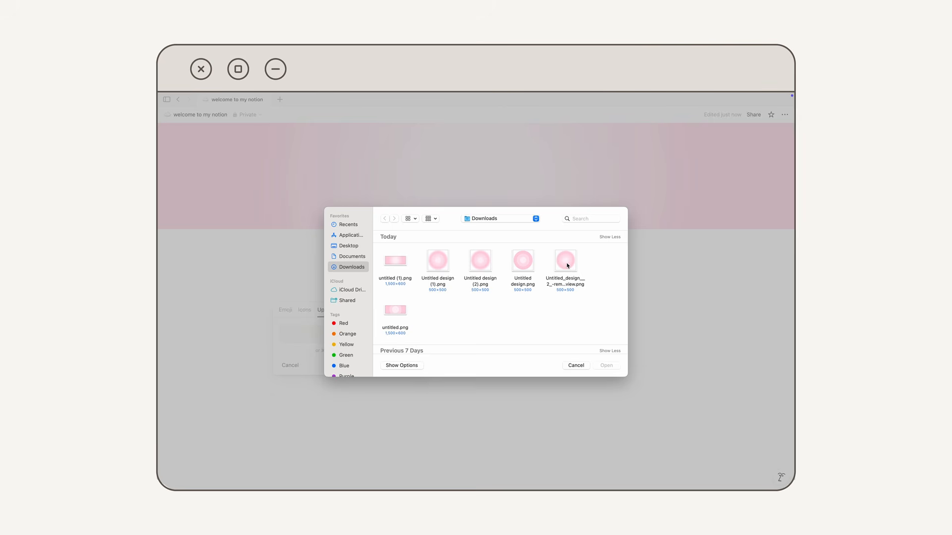
double_click(567, 265)
click(413, 401)
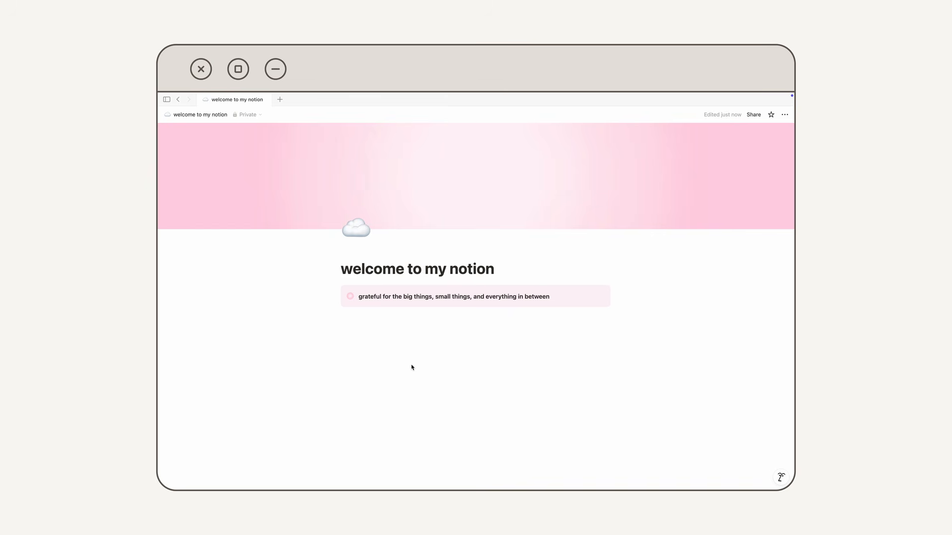
Step: Insert a Calendar view database below the quote callout and hide its database title
click(322, 357)
click(325, 315)
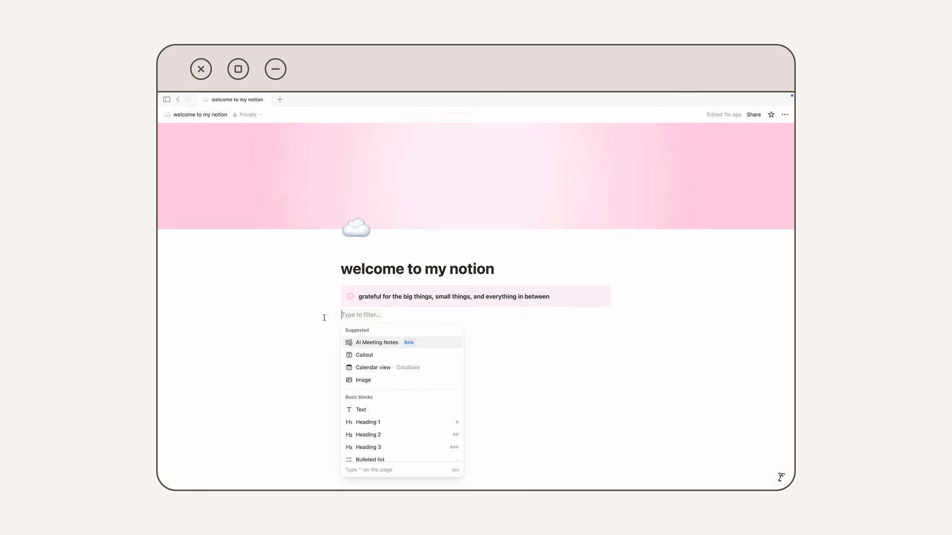
click(365, 369)
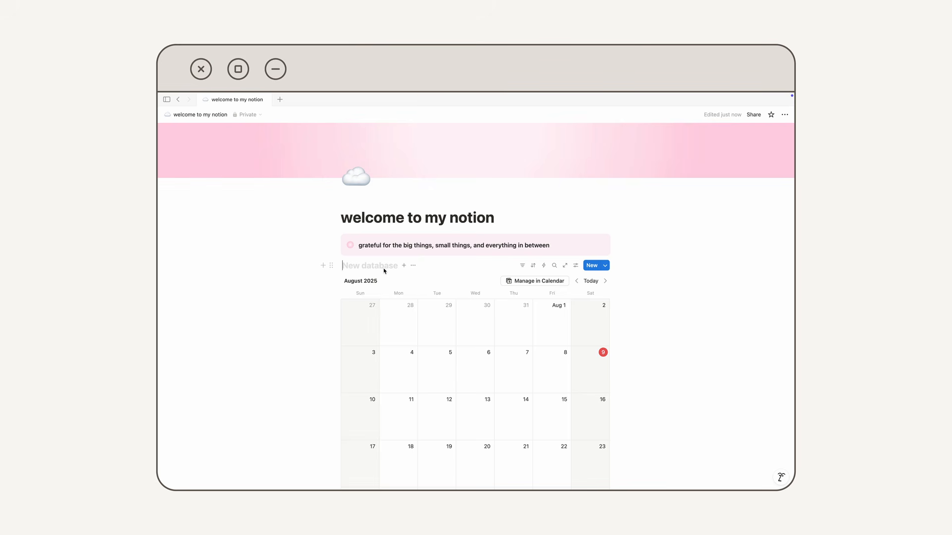
click(413, 266)
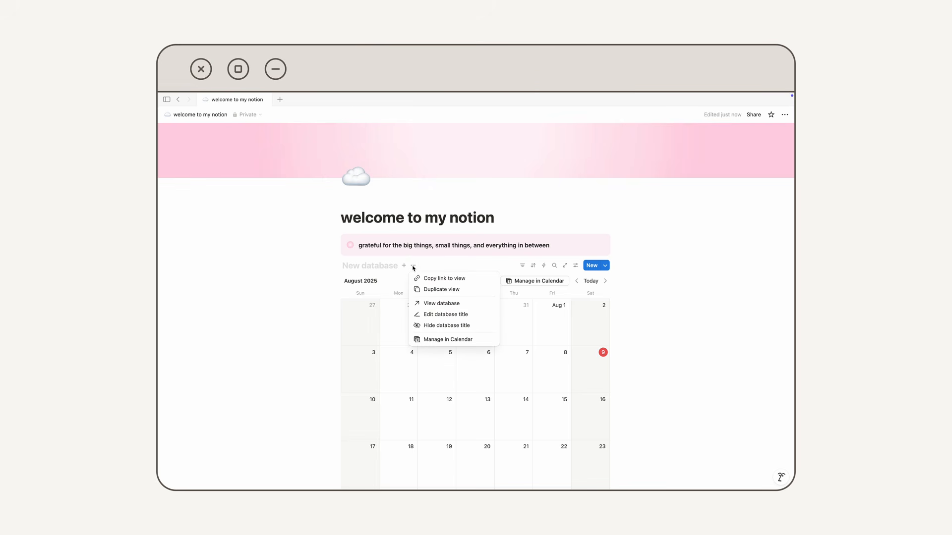
click(431, 327)
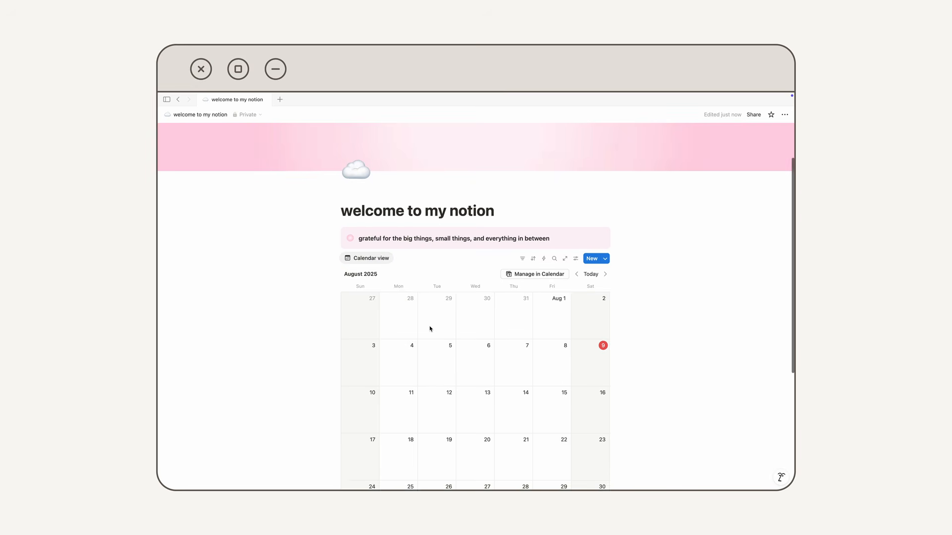
scroll(430, 328, down, 2)
scroll(430, 328, down, 1)
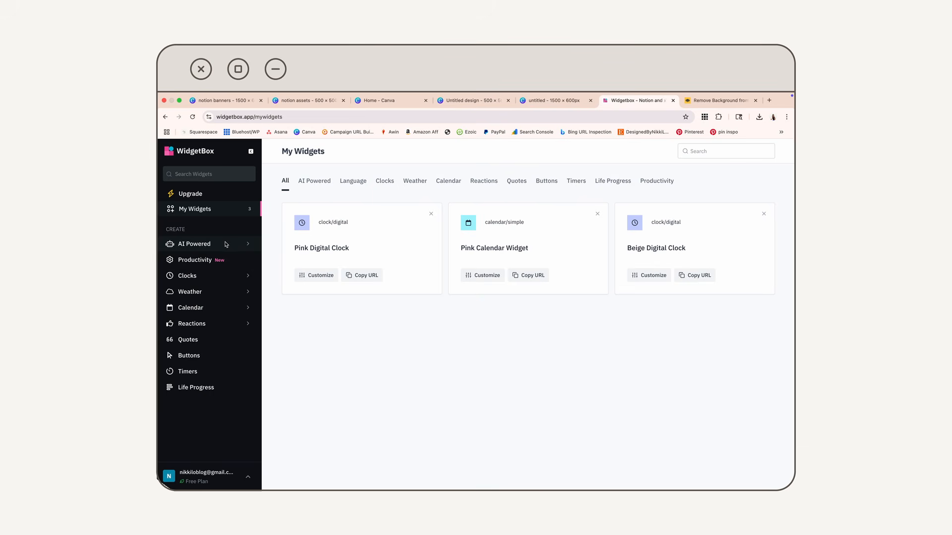
Step: Switch to WidgetBox and create a new Digital Clock widget for customizing and embedding
click(206, 281)
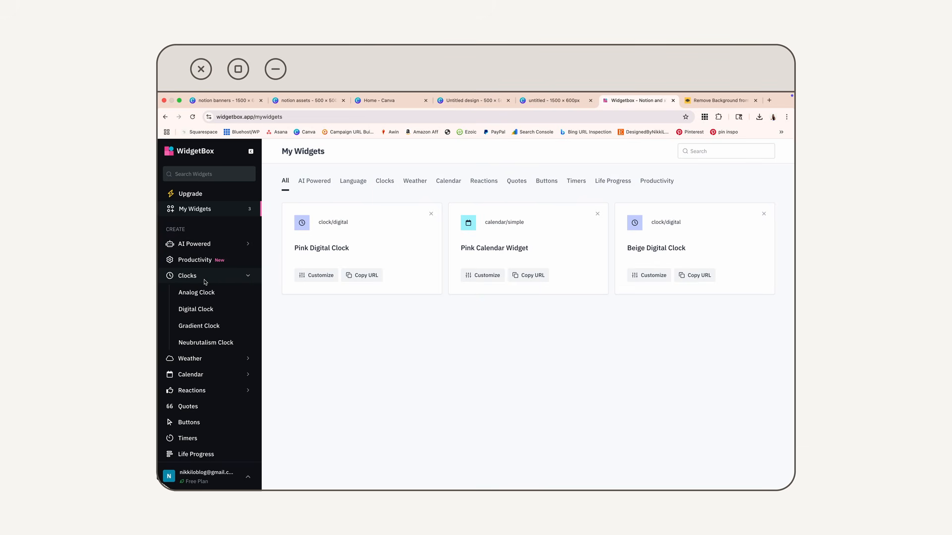
click(204, 308)
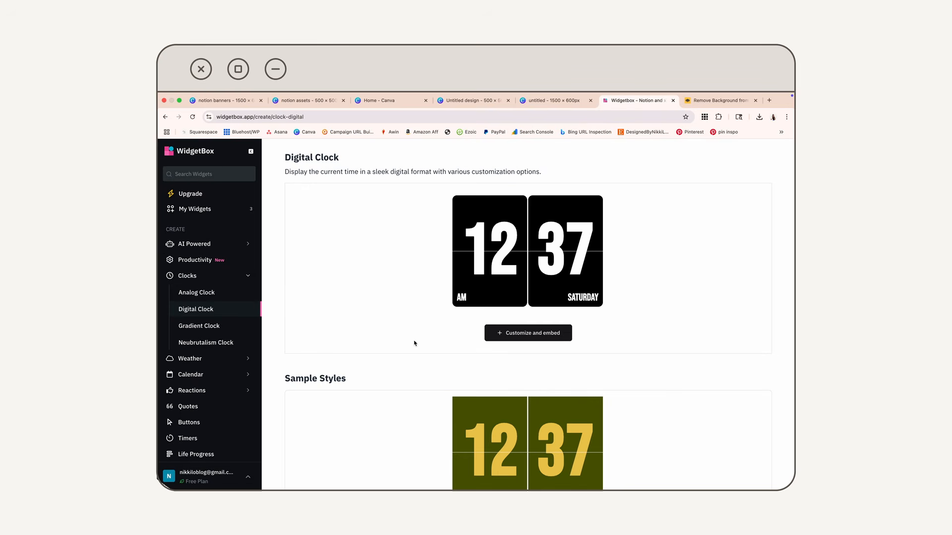
click(503, 337)
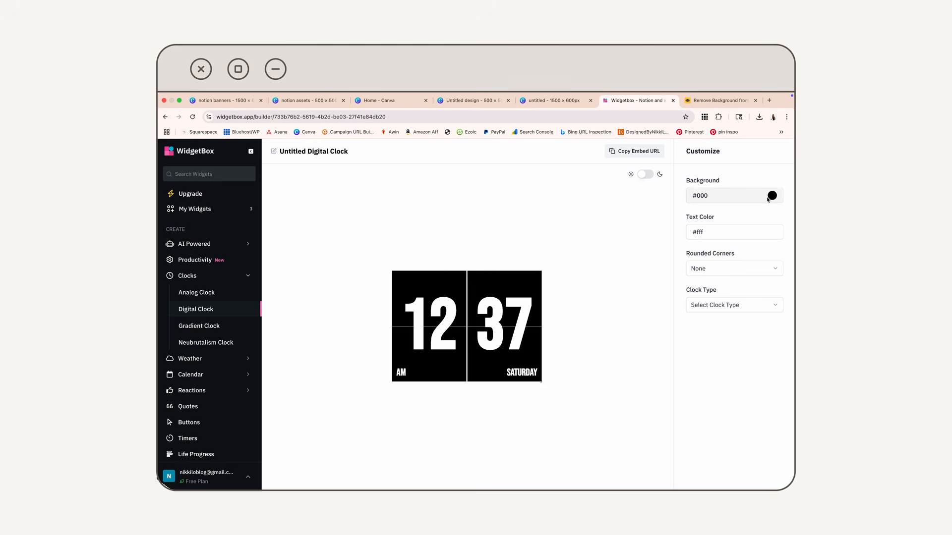
Step: Set the digital clock's background color to #ffcfe0 and its text color to #fff0f5
click(771, 196)
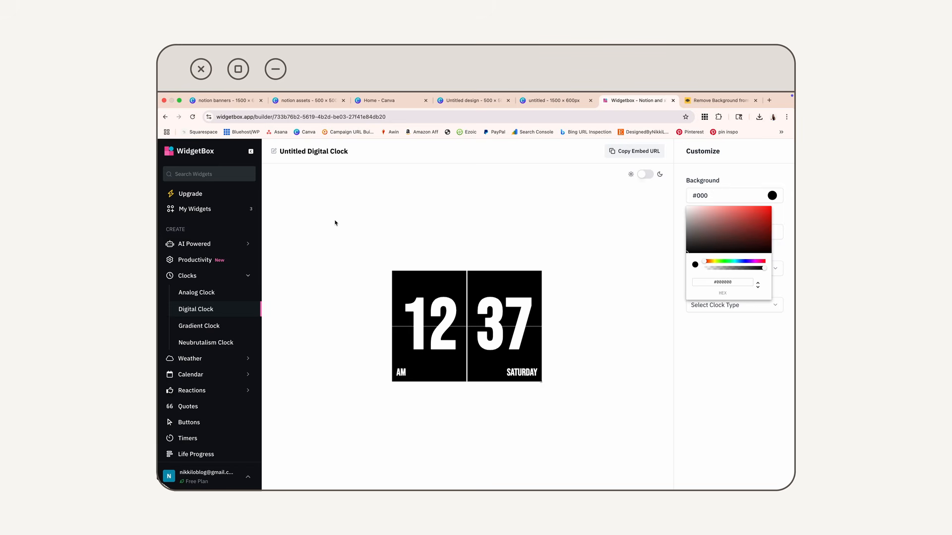
drag(736, 285, 708, 287)
text(#ffcfe0)
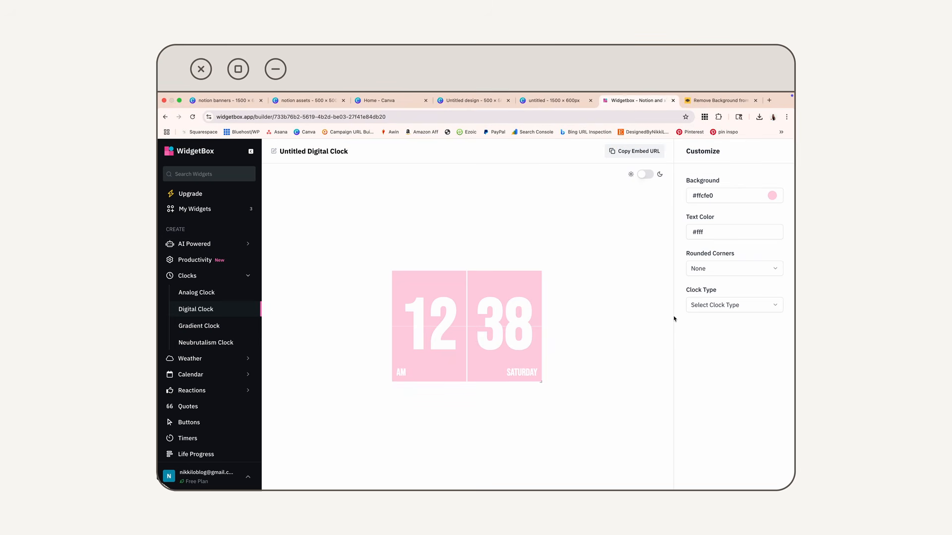
click(720, 233)
click(738, 320)
drag(739, 319, 706, 320)
text(#fff0f5)
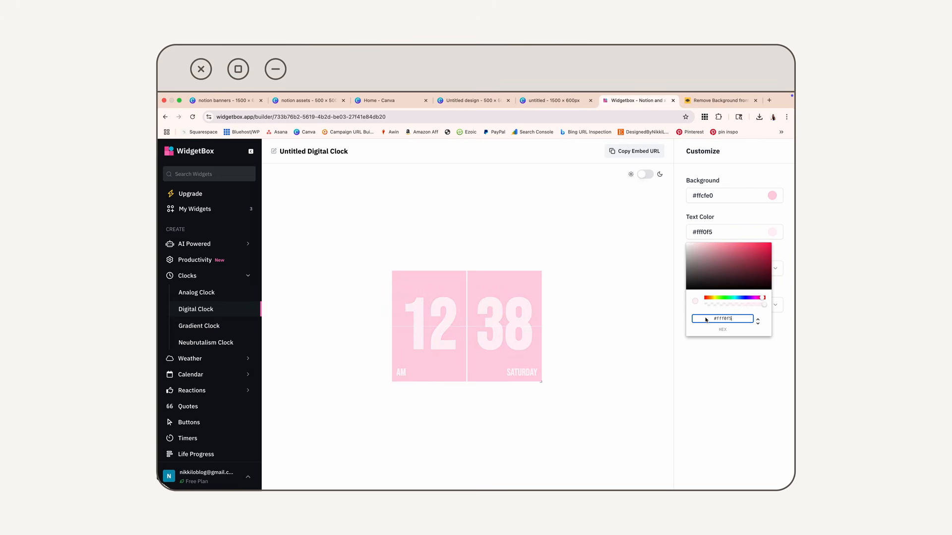
click(636, 335)
Step: Set the clock's rounded corners to Medium and copy the widget's embed URL
click(717, 274)
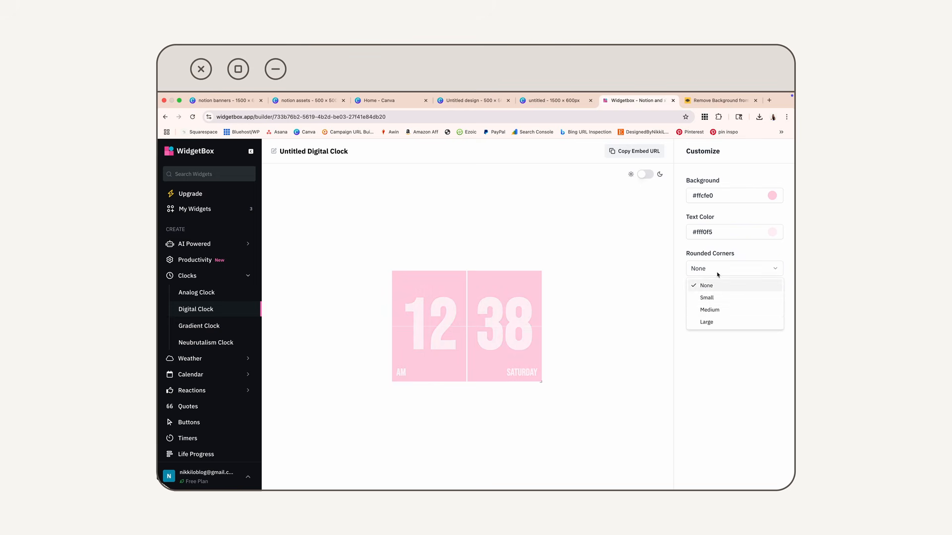
click(709, 310)
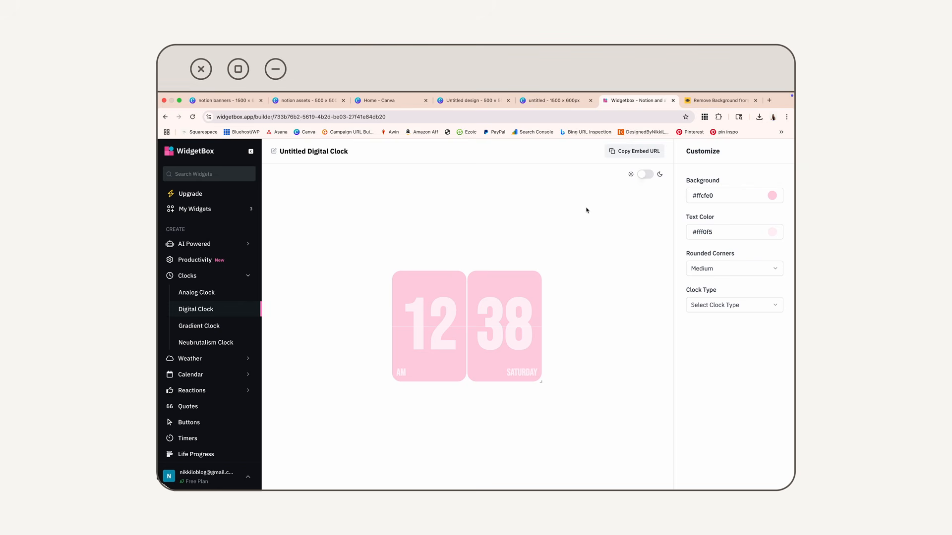
click(634, 151)
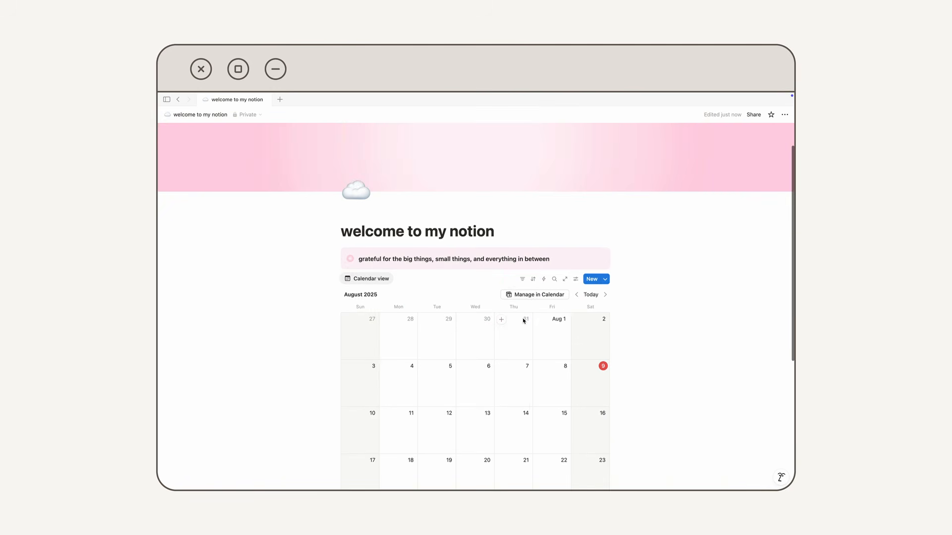
Step: Switch to Notion and paste the clock widget's URL below the calendar as an embed
scroll(523, 320, down, 5)
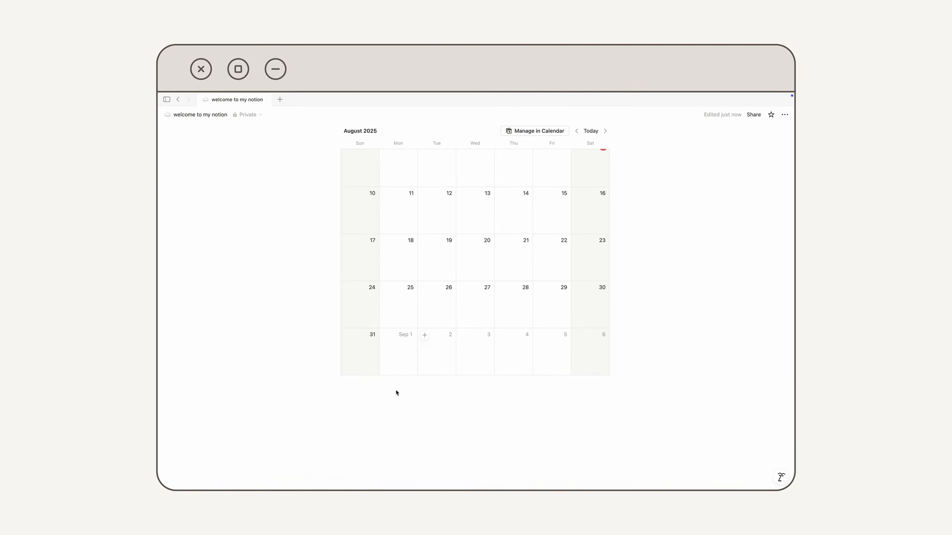
click(347, 404)
key(ctrl+v)
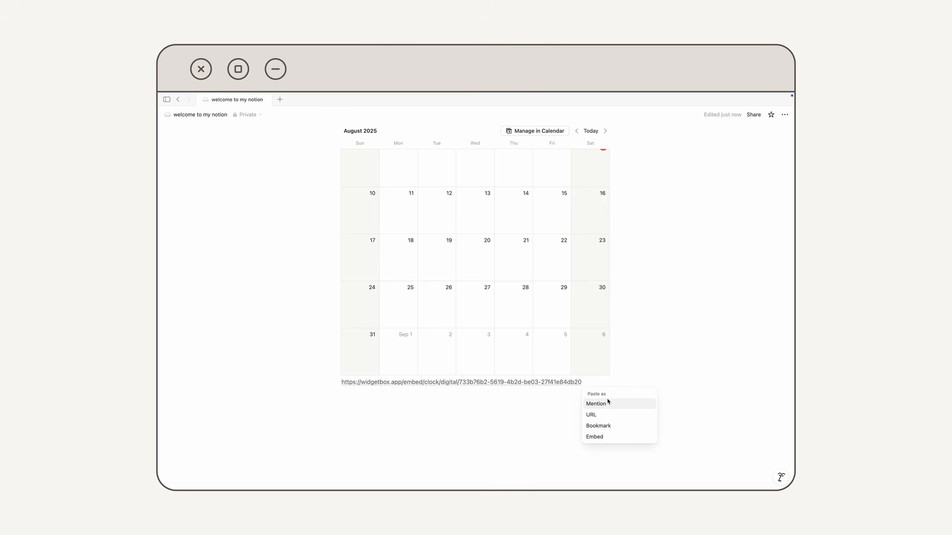
click(601, 437)
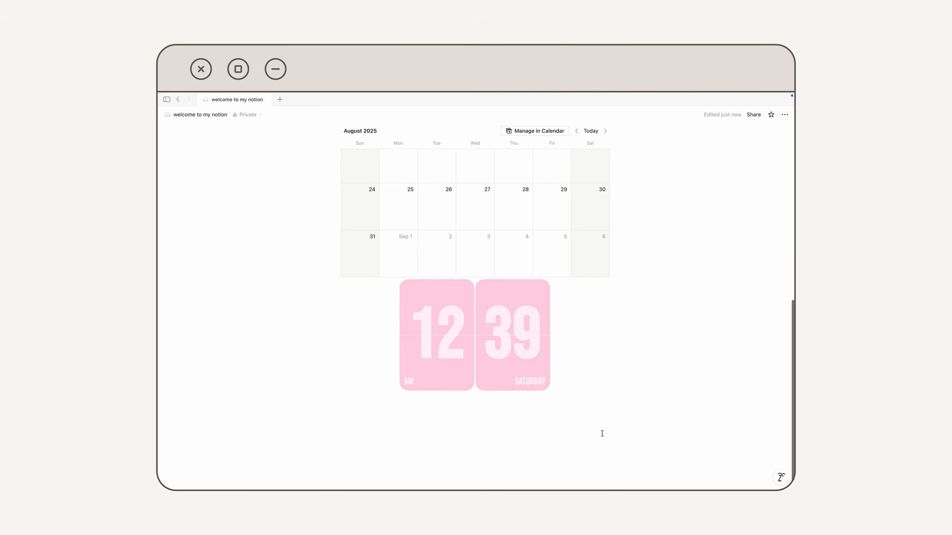
Step: Add an image block below the clock widget and upload the pink "people with kindness" quote image
click(362, 446)
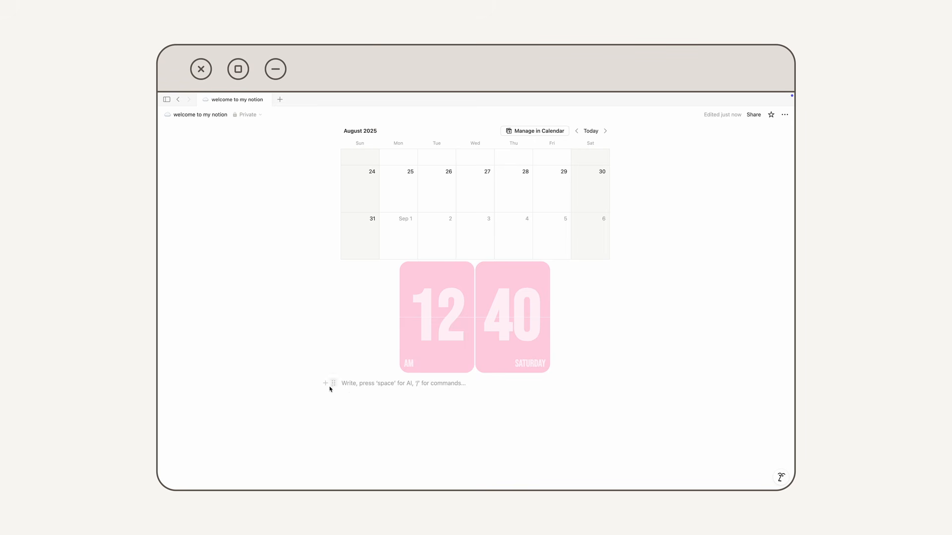
click(325, 384)
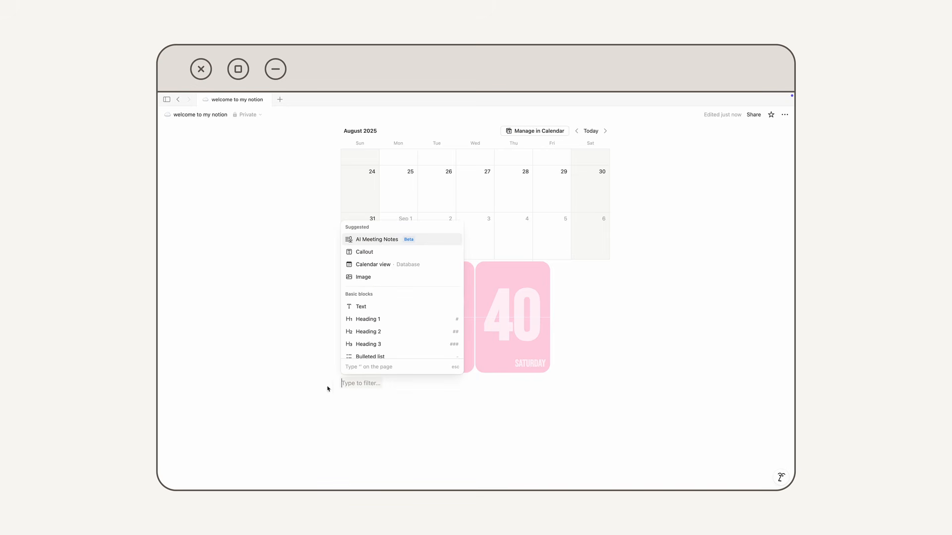
click(364, 277)
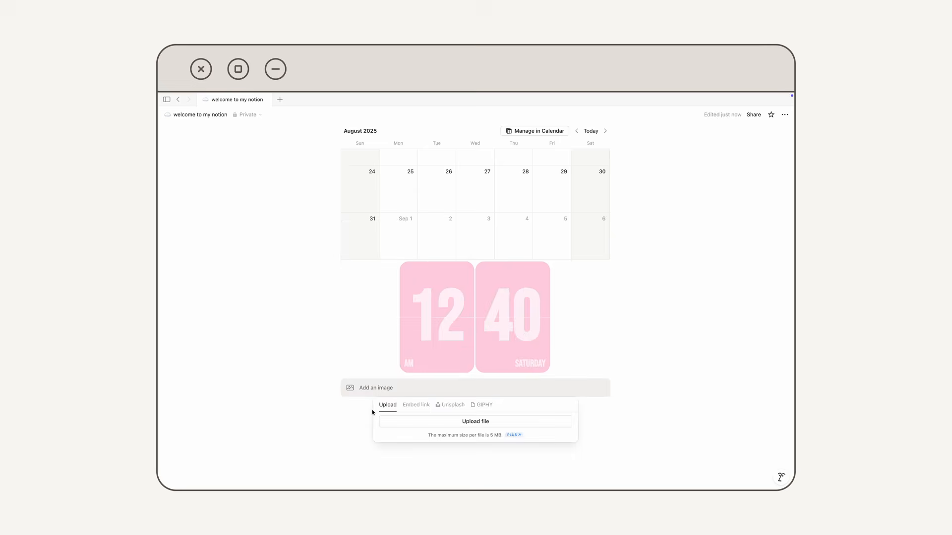
click(399, 427)
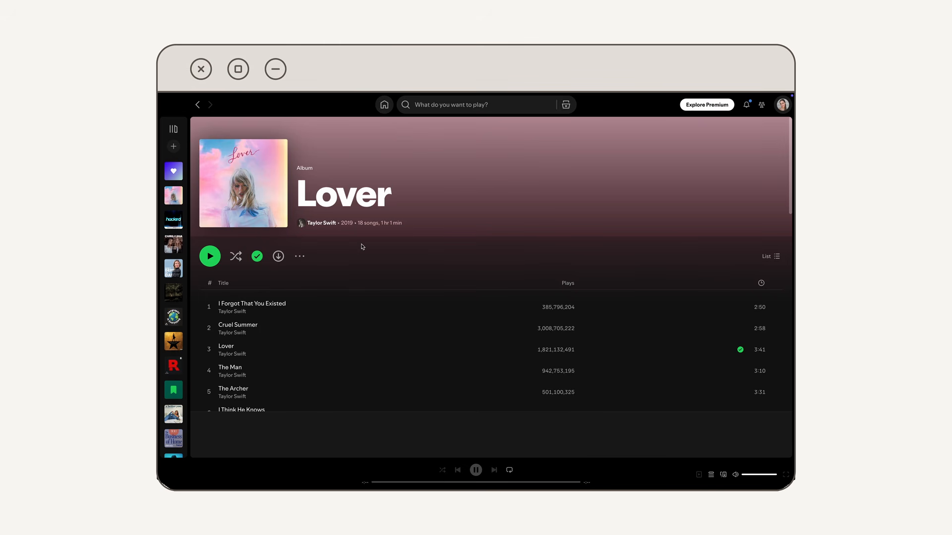
Step: Copy the link to the album Lover in Spotify and return to the empty line below the quote image in Notion
click(300, 257)
mouse_move(342, 340)
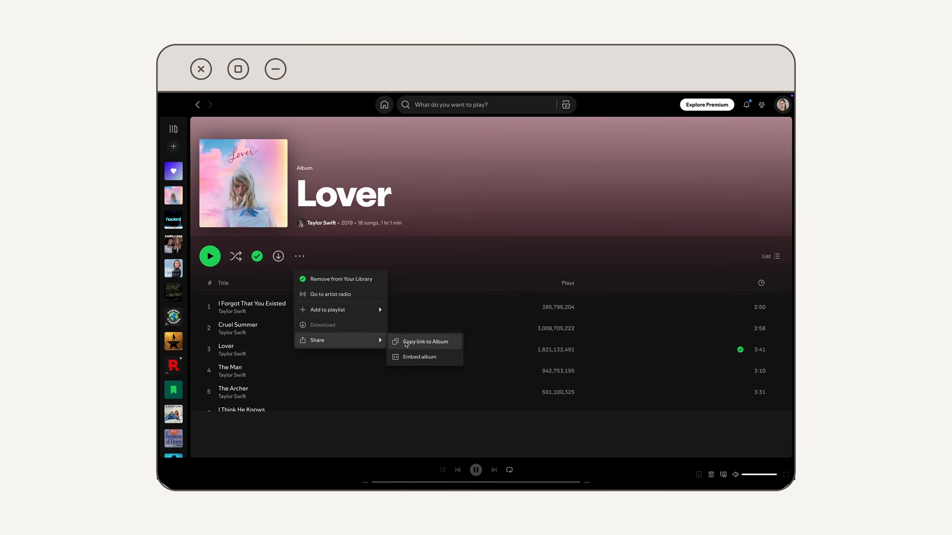
click(412, 342)
click(397, 471)
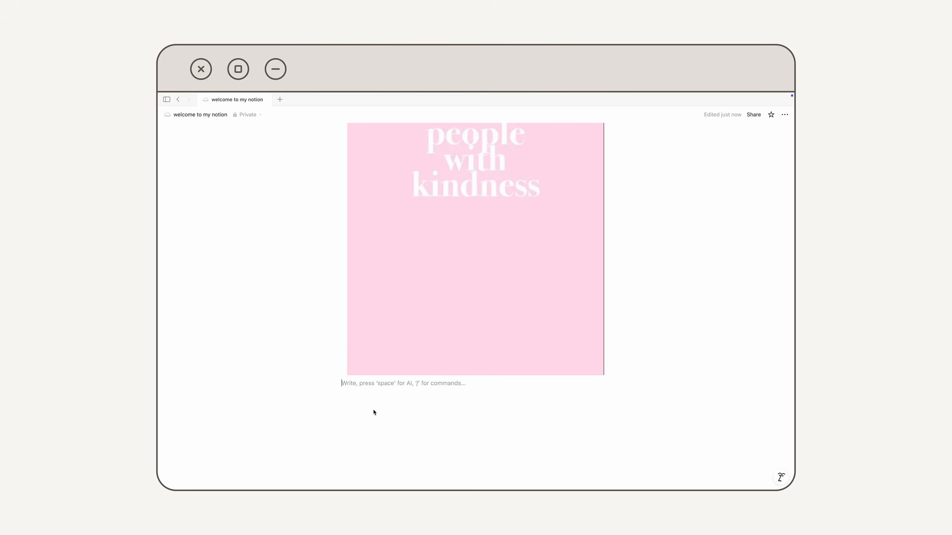
Step: Paste the Lover album link below the quote image as an embed
key(super+v)
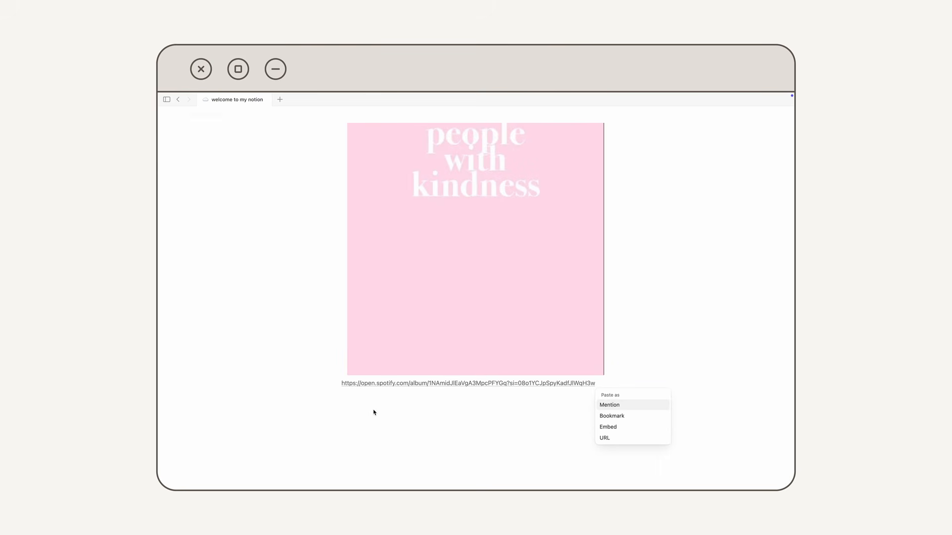
click(608, 427)
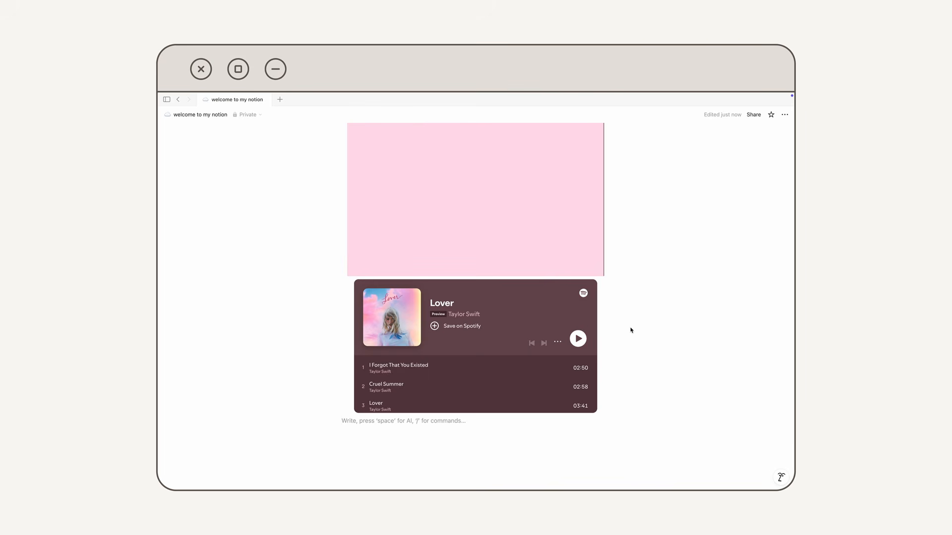
Step: Place the clock widget in its own column left of the calendar and adjust the width of the columns
scroll(631, 331, up, 10)
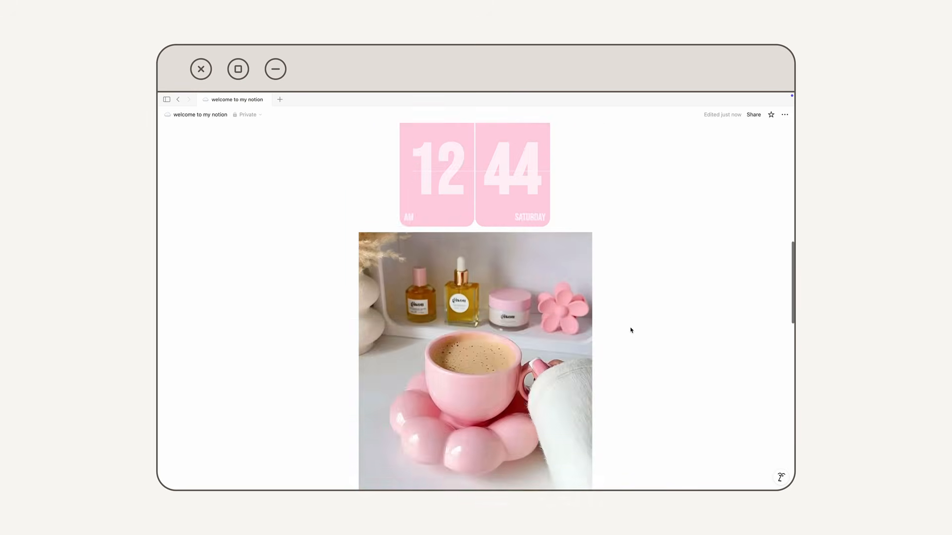
scroll(631, 330, up, 10)
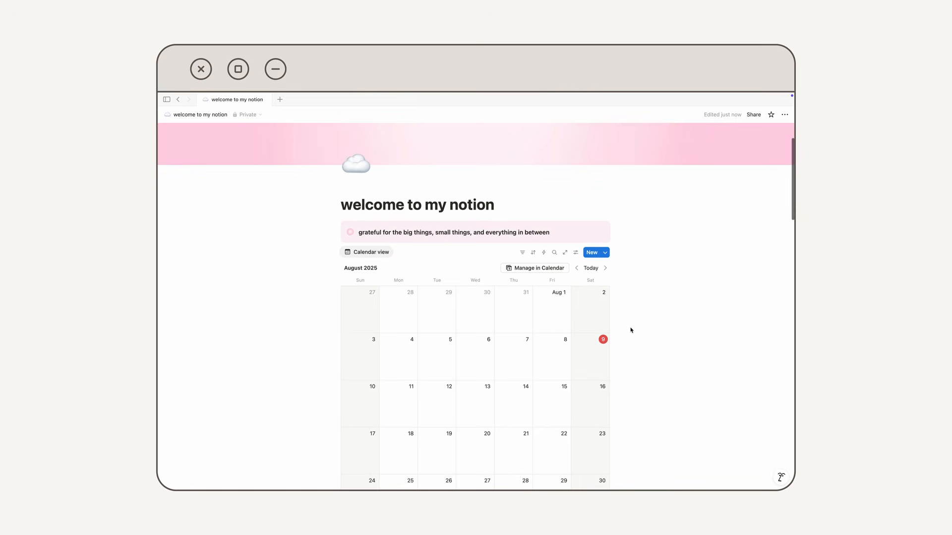
scroll(349, 321, down, 7)
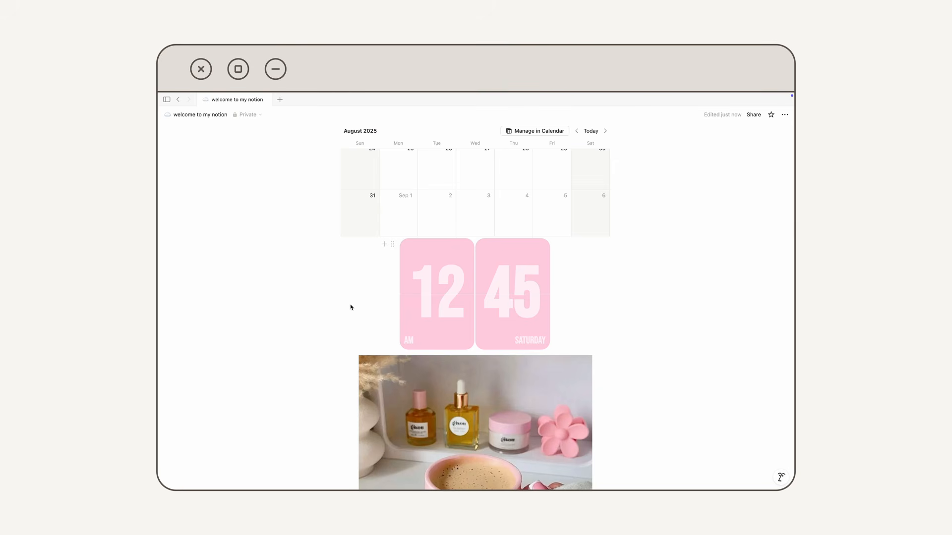
mouse_move(445, 279)
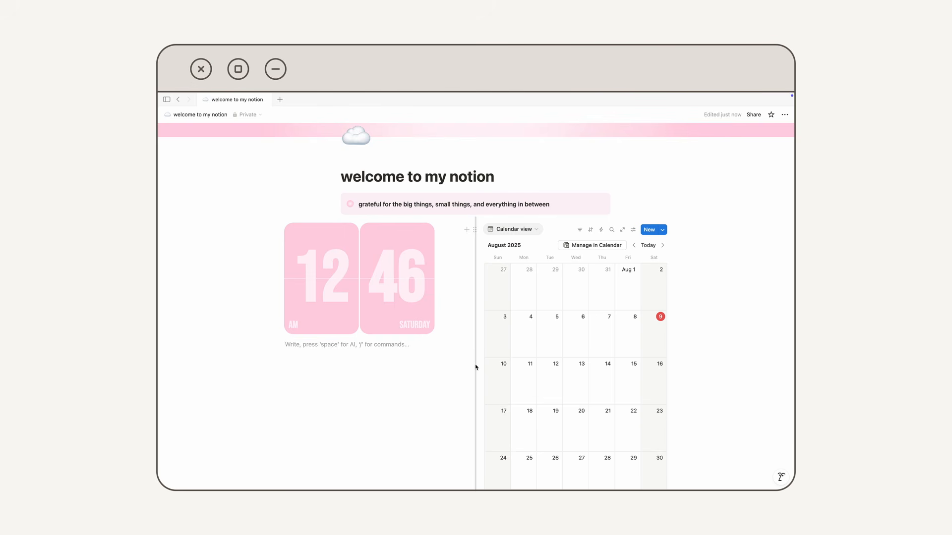
mouse_move(475, 366)
mouse_down()
mouse_move(435, 365)
mouse_move(508, 370)
mouse_move(457, 367)
mouse_up()
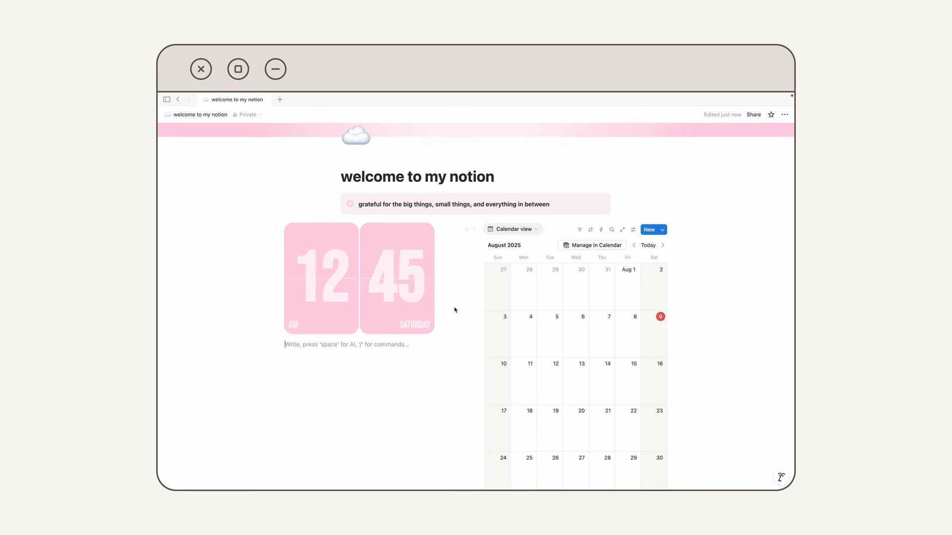
drag(474, 363, 509, 369)
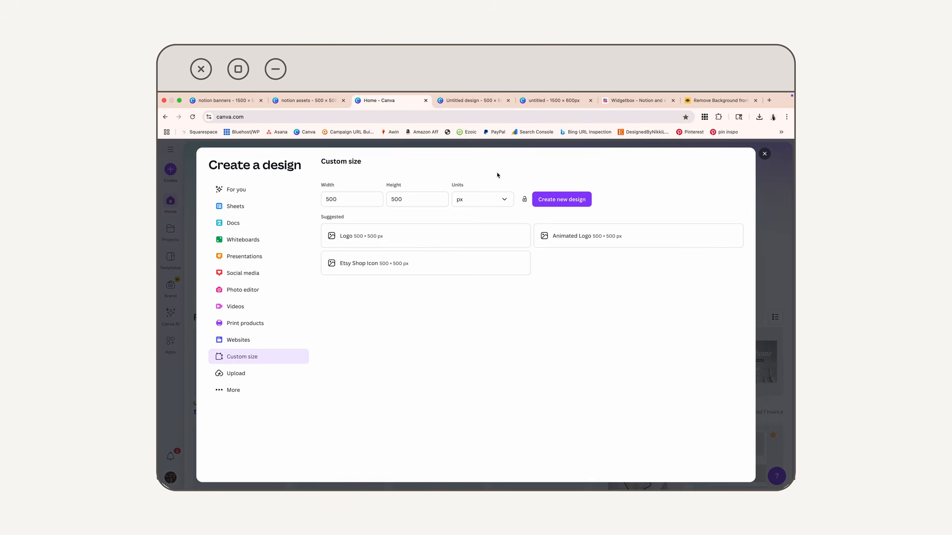
Step: Switch to Canva, create a 500 × 500 px design and build three nested pink hearts from the heart shape
click(543, 199)
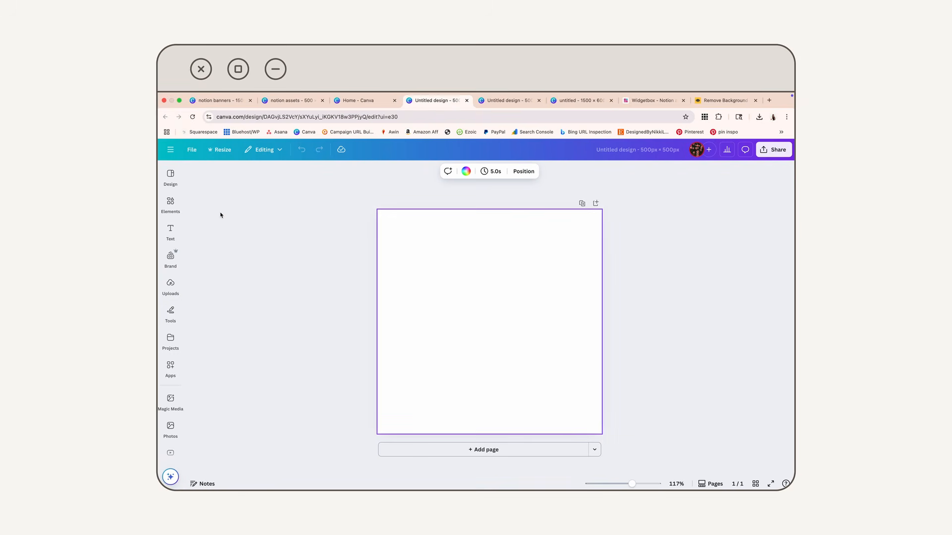
click(170, 203)
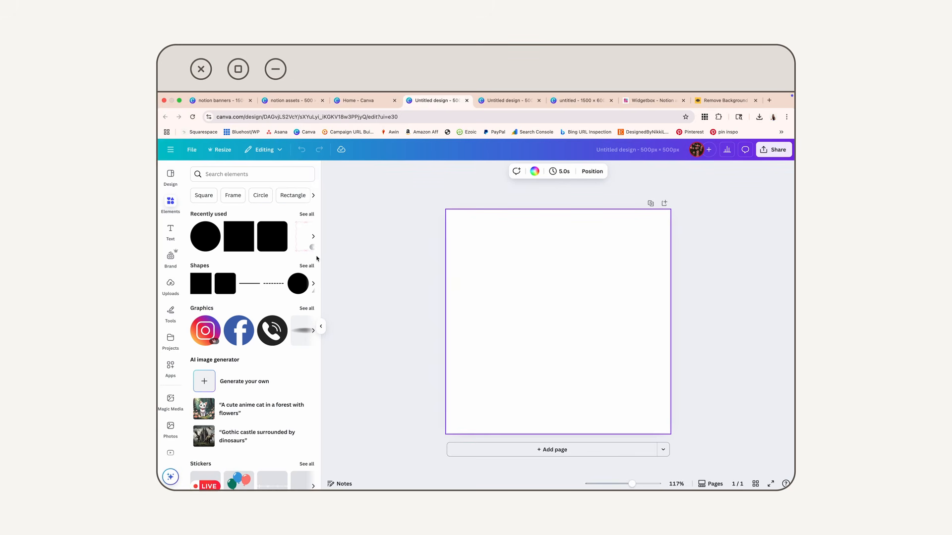
click(306, 266)
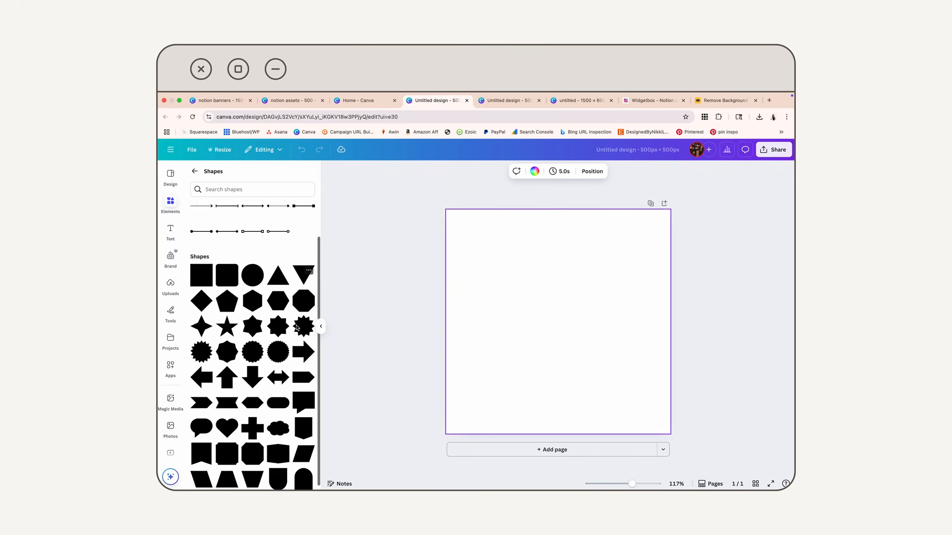
click(225, 424)
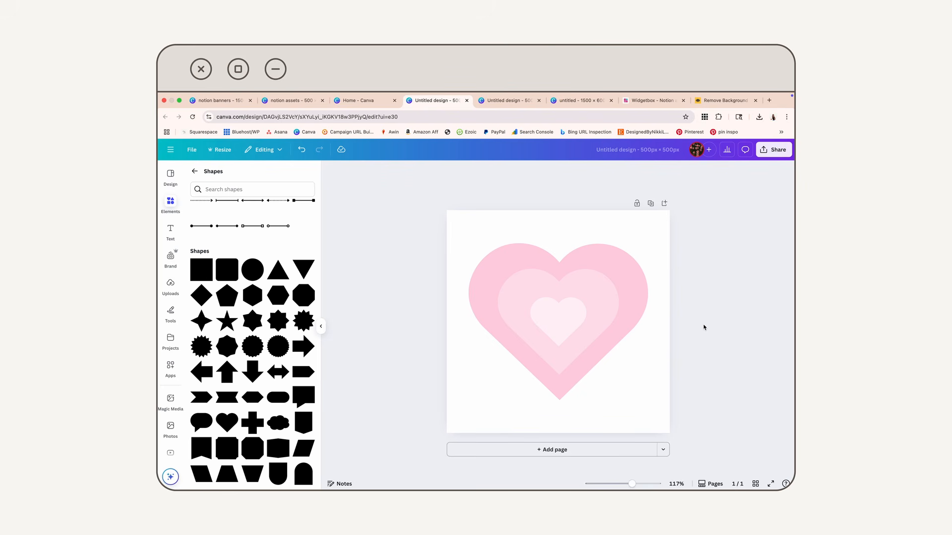
Step: Download the heart design as a PNG and upload Untitled design (3).png back into the Canva image uploads
click(774, 150)
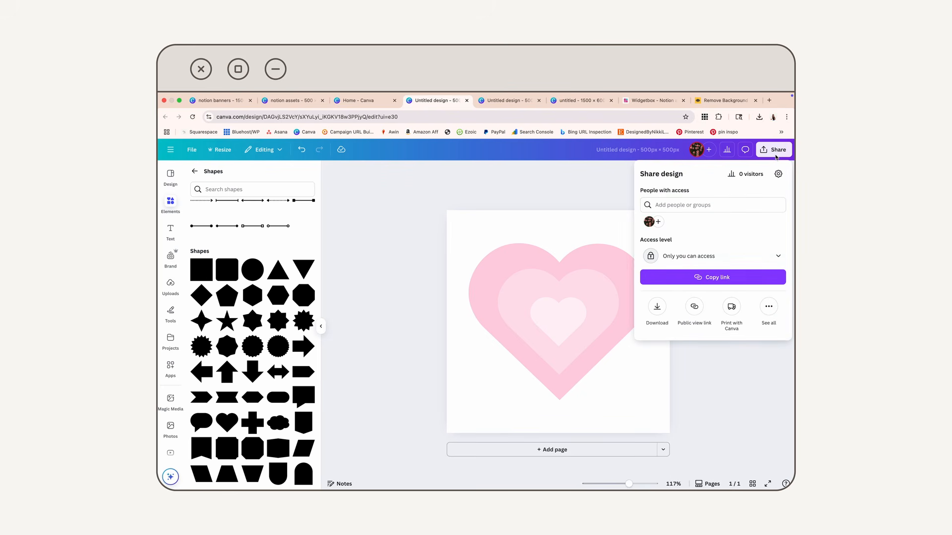
click(658, 307)
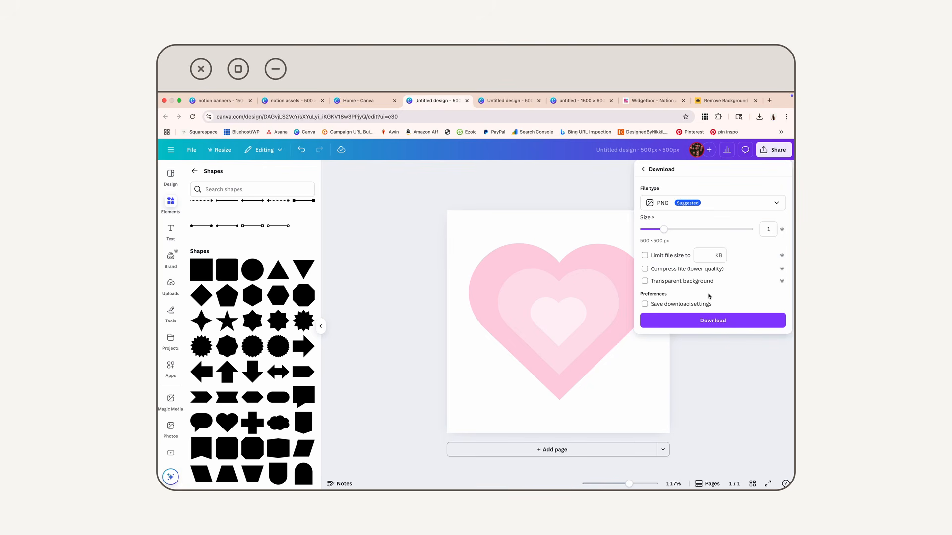
click(713, 320)
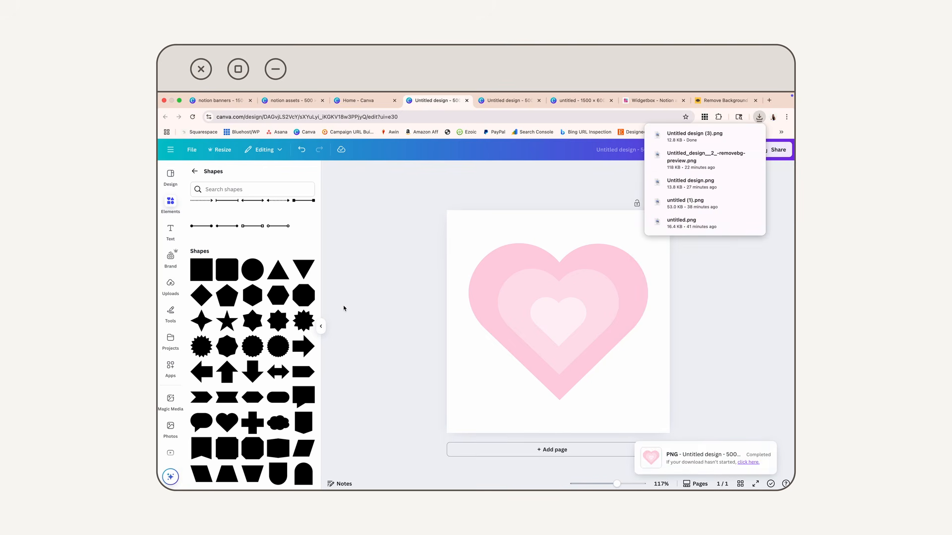
click(171, 285)
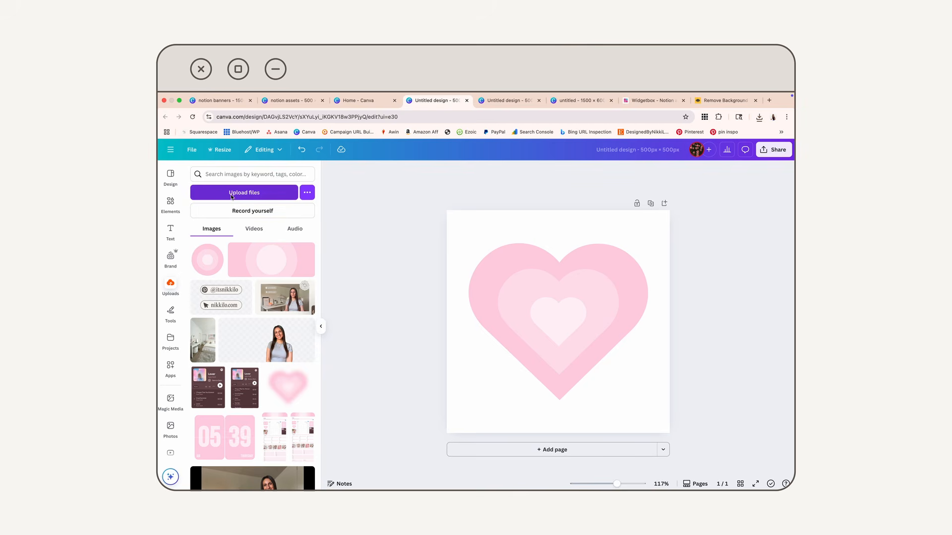
click(231, 196)
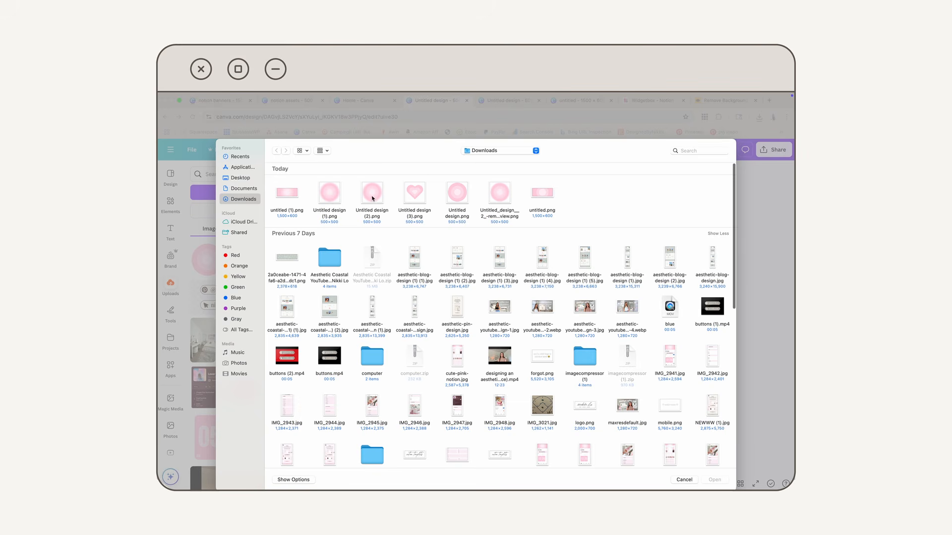
double_click(411, 193)
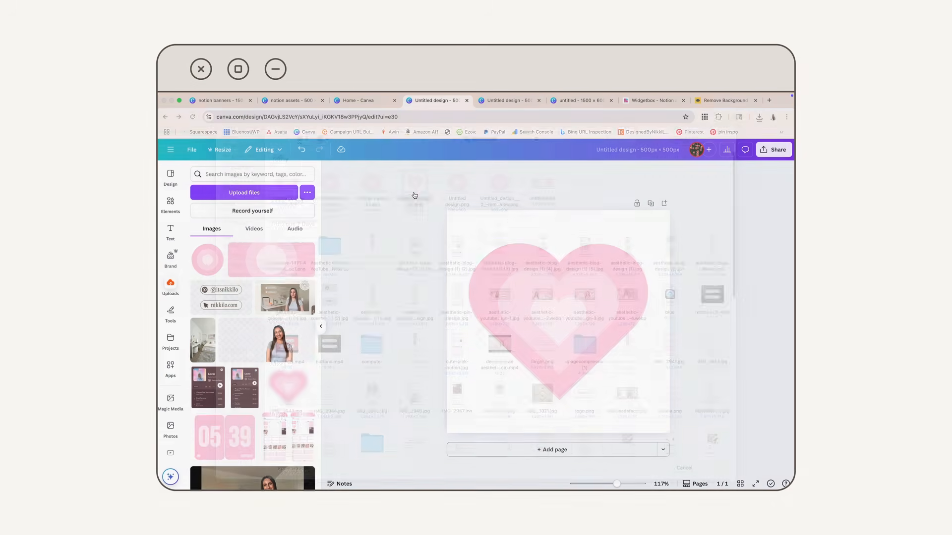
Step: Add a second page and place the uploaded heart image on it, enlarged to fill the page
click(490, 449)
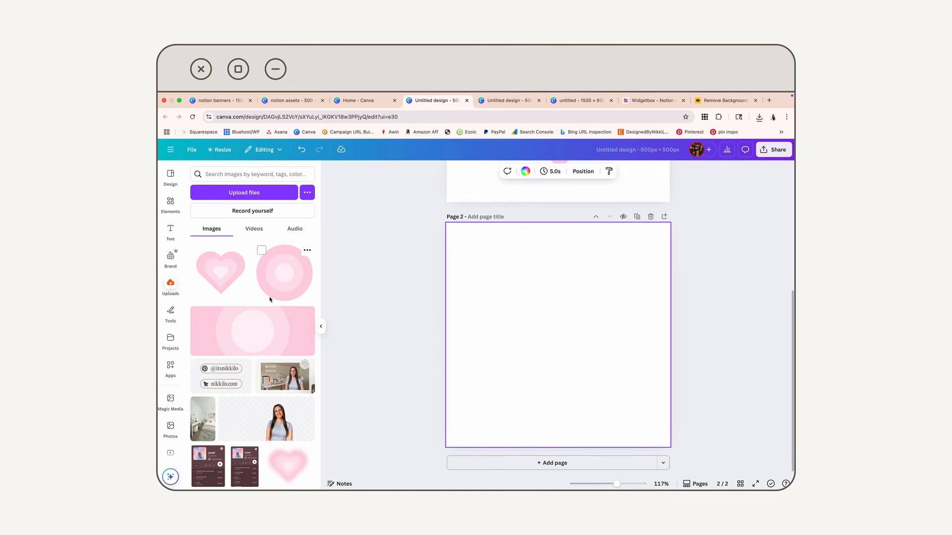
drag(206, 257, 485, 258)
drag(571, 348, 670, 446)
click(695, 438)
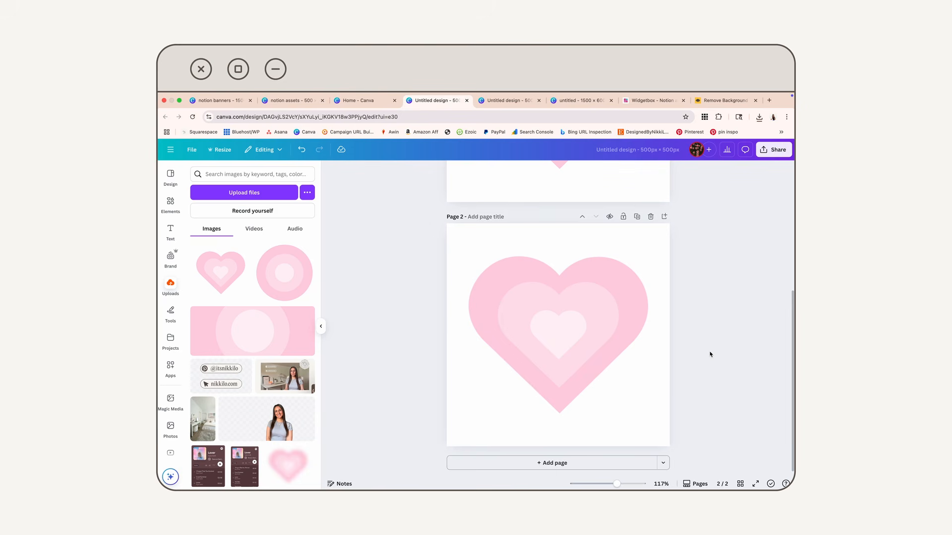
Step: Blur the whole heart image on page 2 with an intensity of 80
click(595, 343)
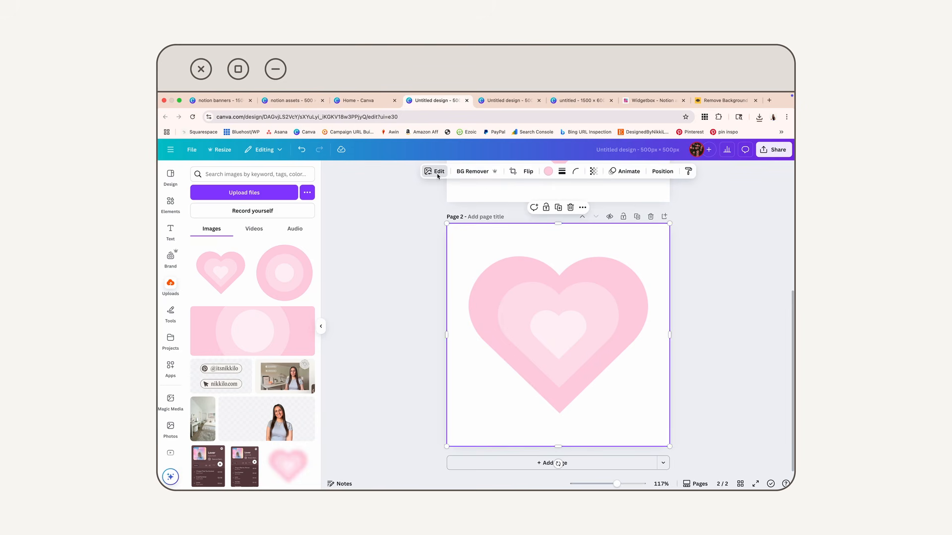
click(438, 172)
scroll(218, 364, down, 1)
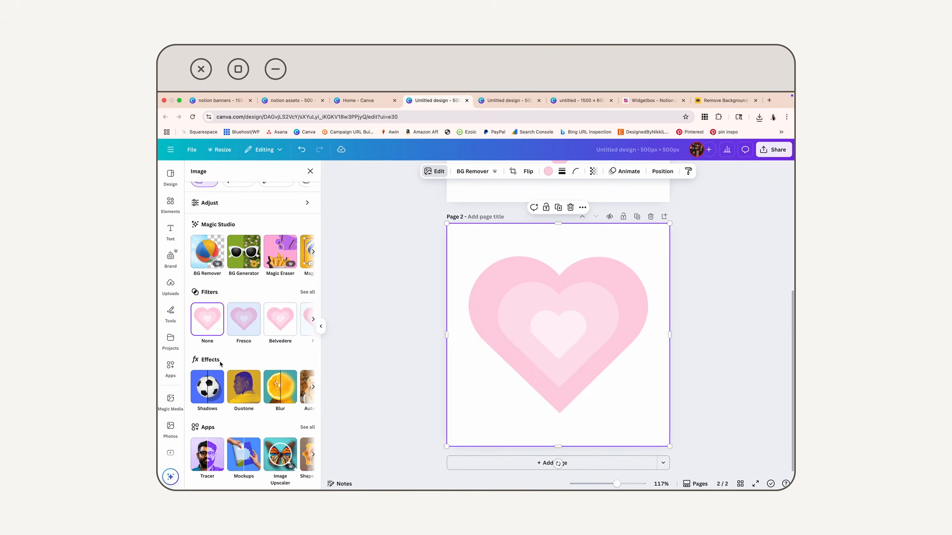
click(284, 382)
mouse_move(195, 230)
mouse_down()
mouse_move(226, 229)
mouse_move(195, 230)
mouse_up()
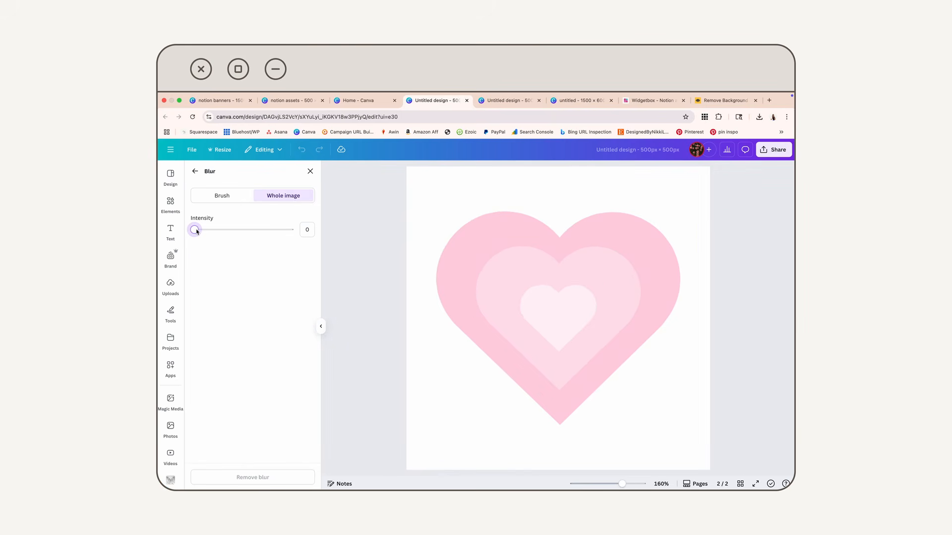
drag(200, 231, 272, 235)
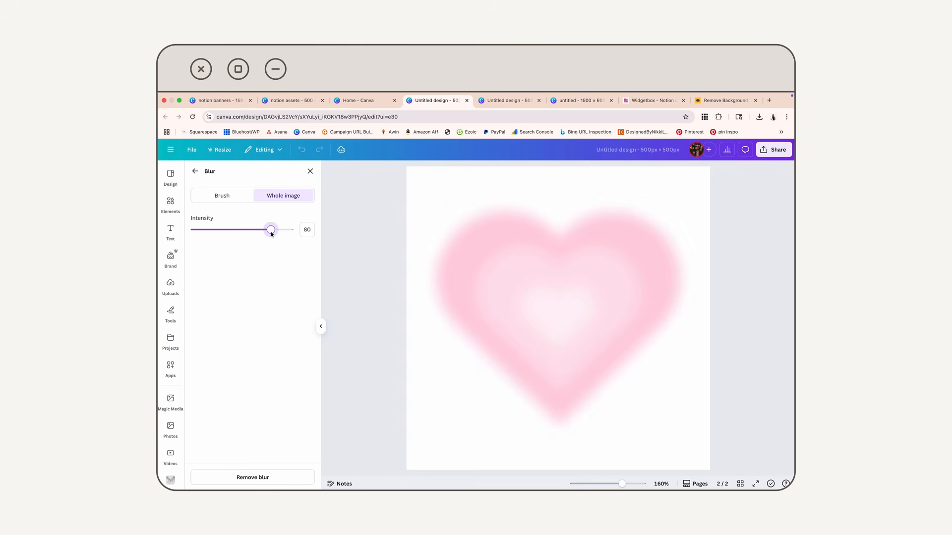
click(708, 308)
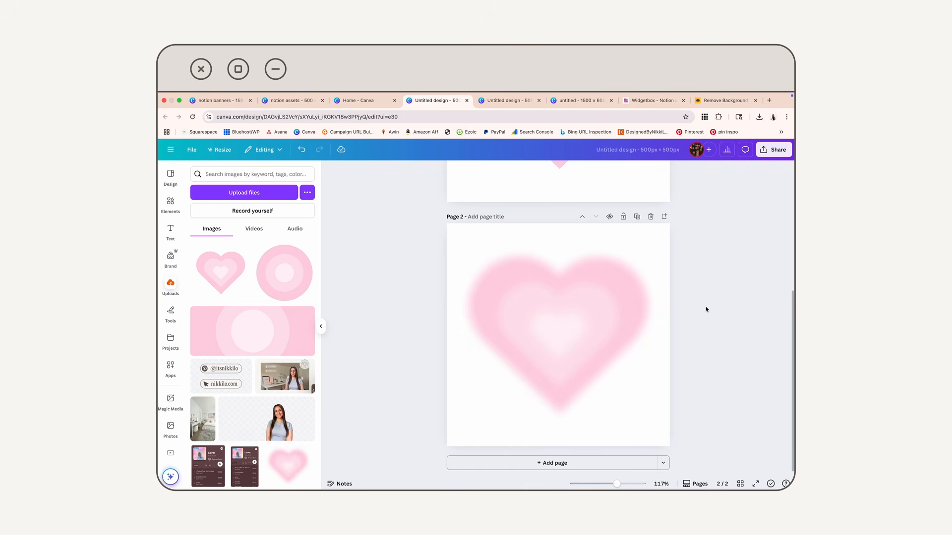
Step: Set up a PNG download of only the current page, Page 2, with Transparent background turned on
click(772, 151)
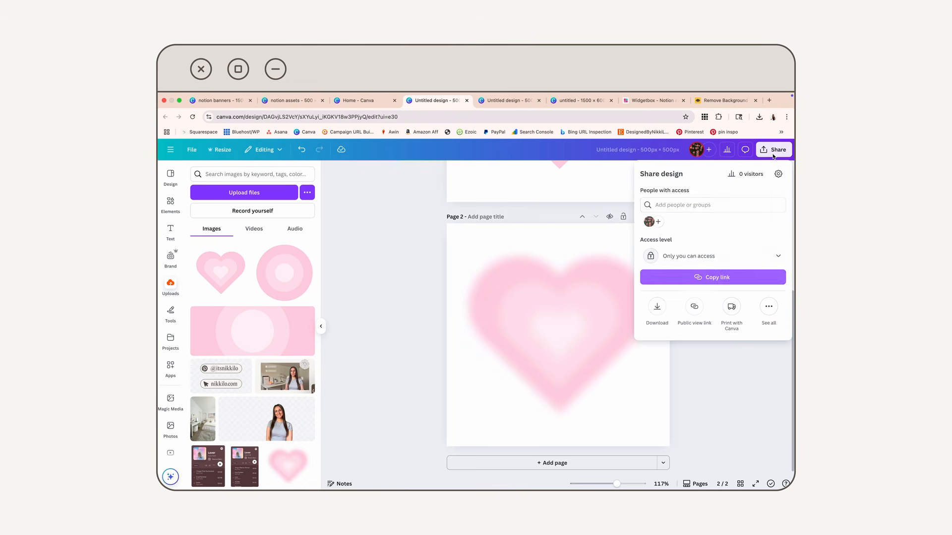
click(658, 317)
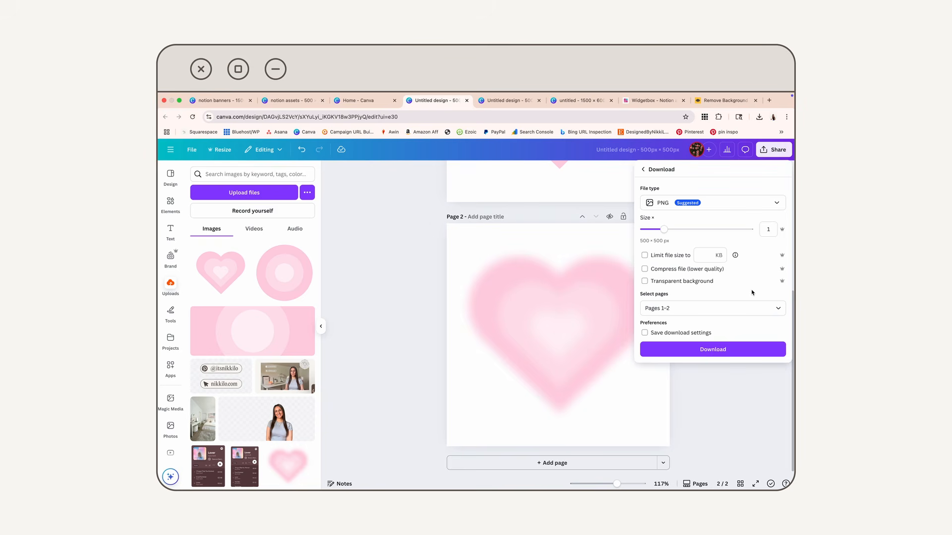
click(708, 282)
click(718, 308)
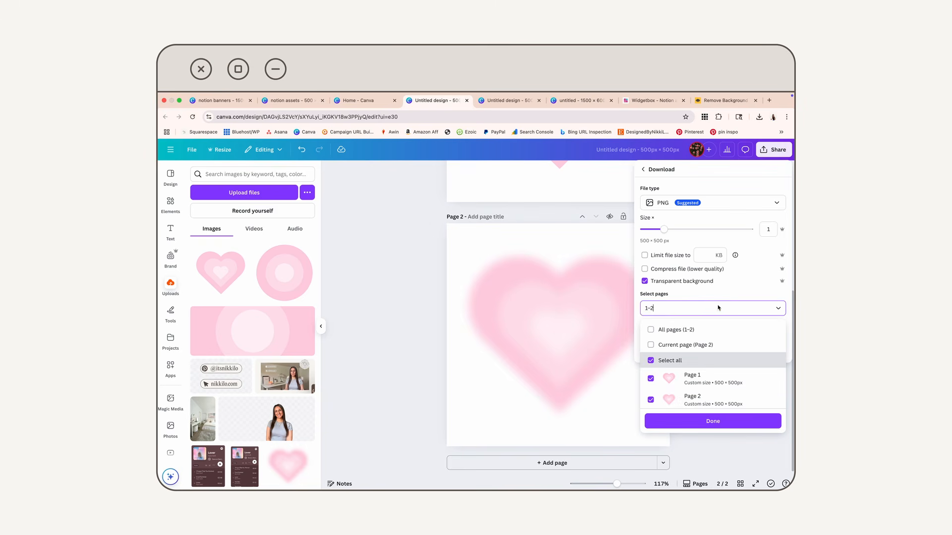
click(742, 305)
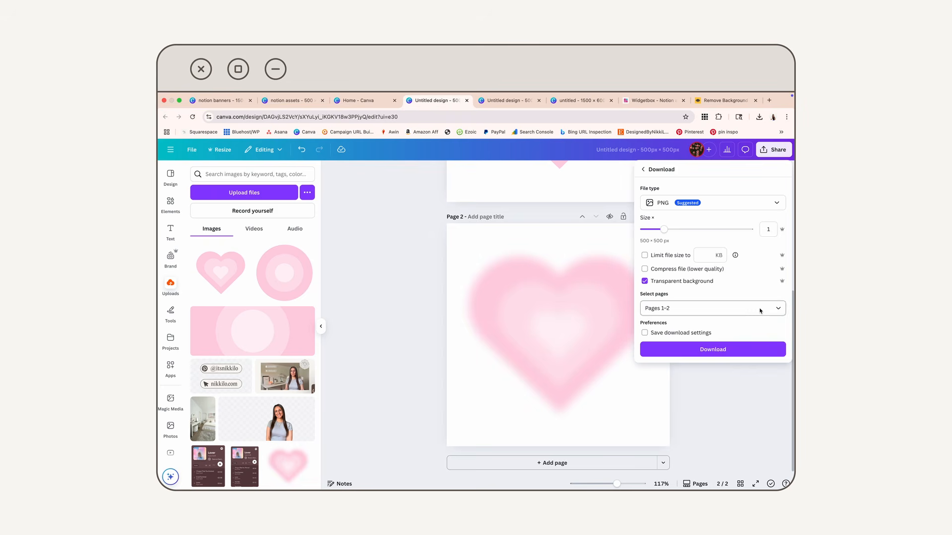
click(728, 308)
click(728, 343)
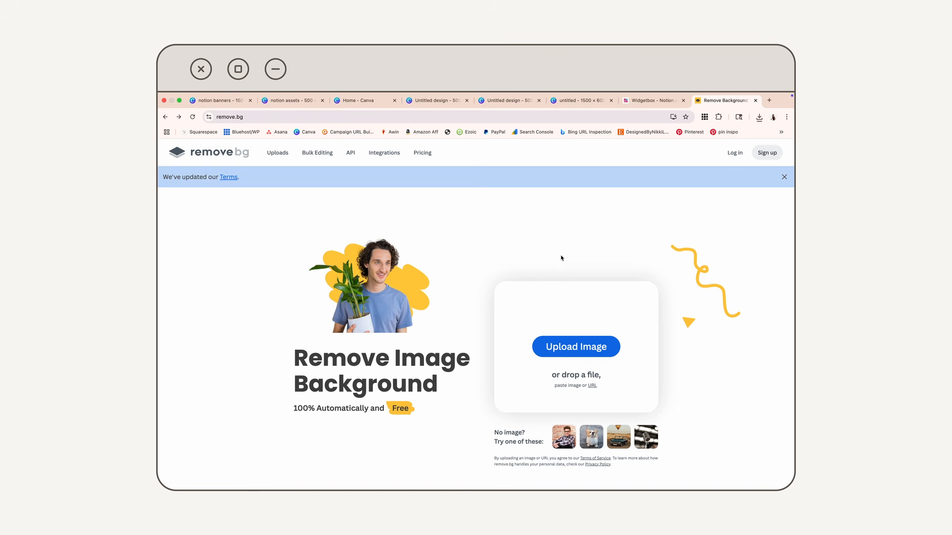
Step: Upload the blurred heart to remove.bg to remove its background and open the download options for the result
click(576, 347)
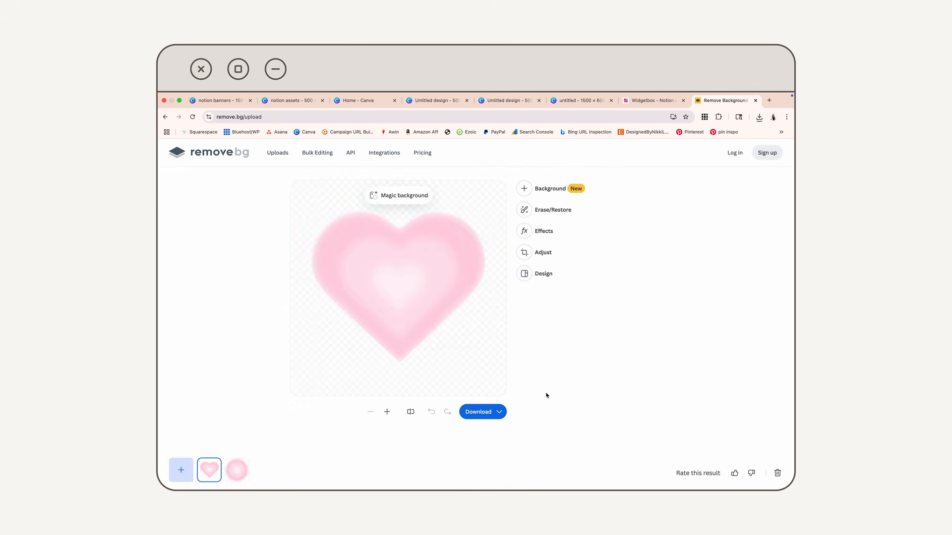
click(499, 412)
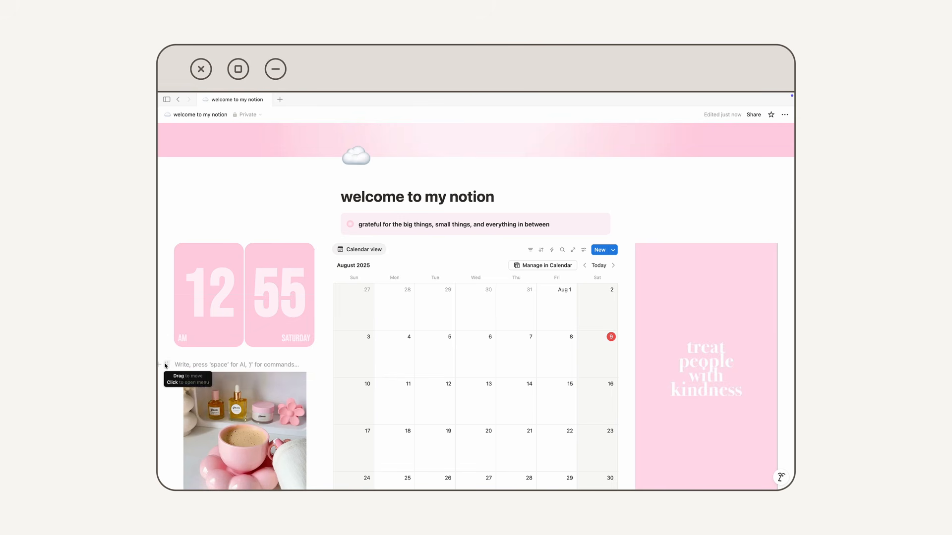
Step: Switch to Notion, add an image block below the clock widget and upload heart.png
click(160, 364)
click(215, 239)
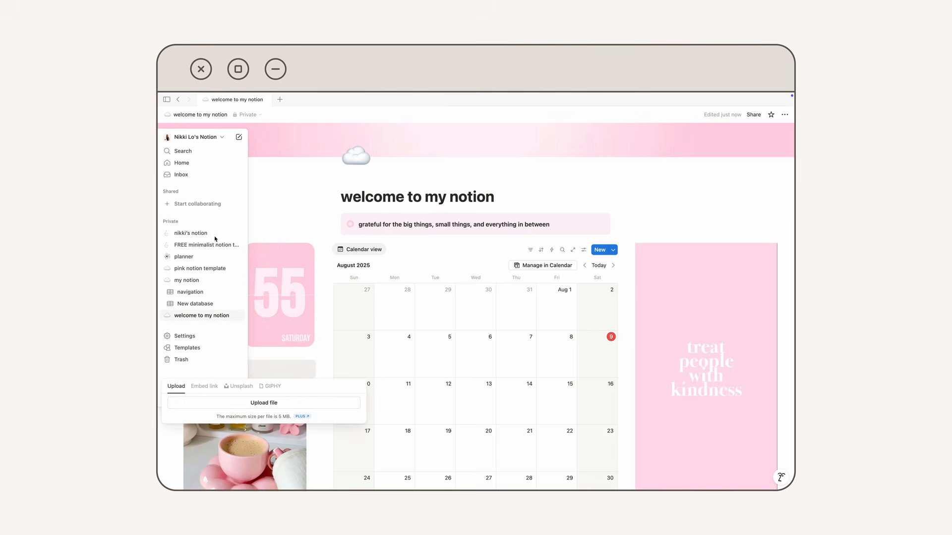
click(239, 404)
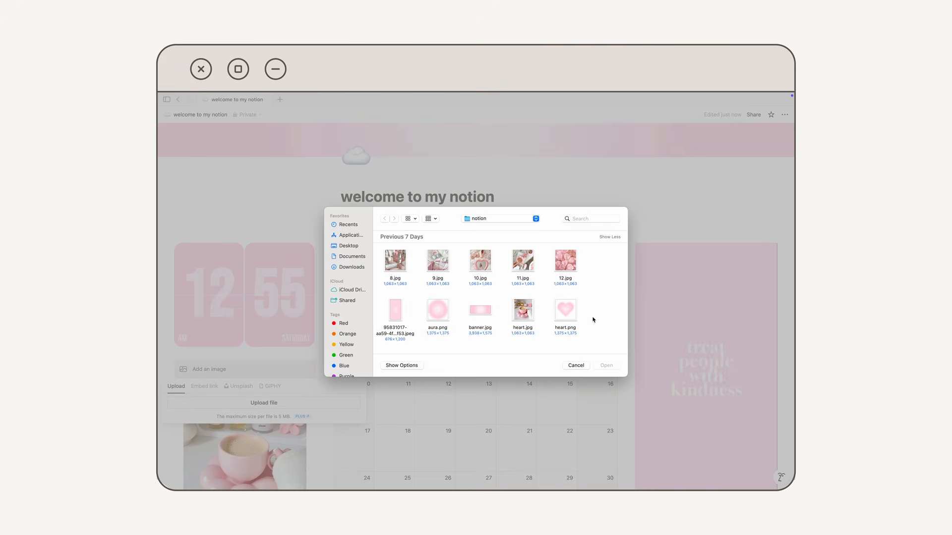
double_click(575, 317)
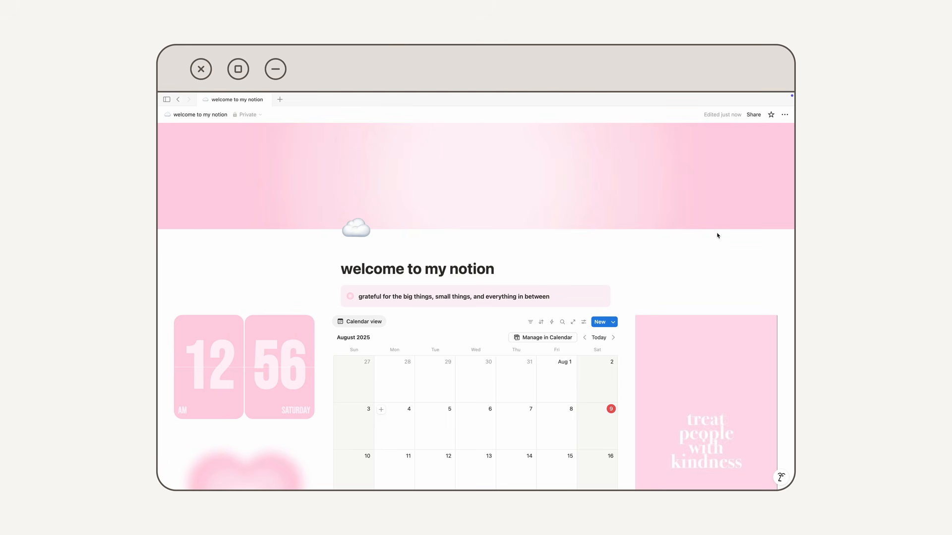
Step: Turn on the full-width layout for the welcome to my notion page
click(785, 116)
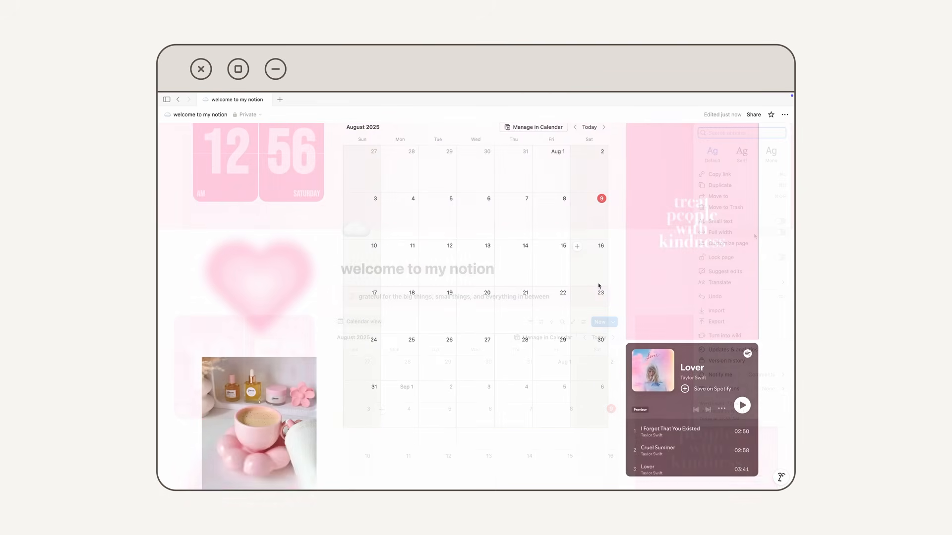
scroll(599, 286, down, 1)
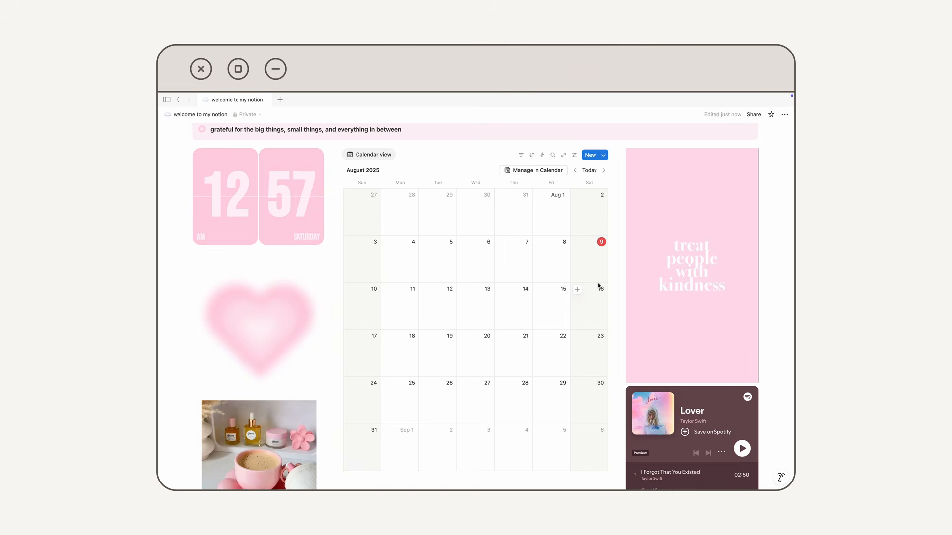
scroll(599, 286, down, 2)
scroll(418, 315, down, 4)
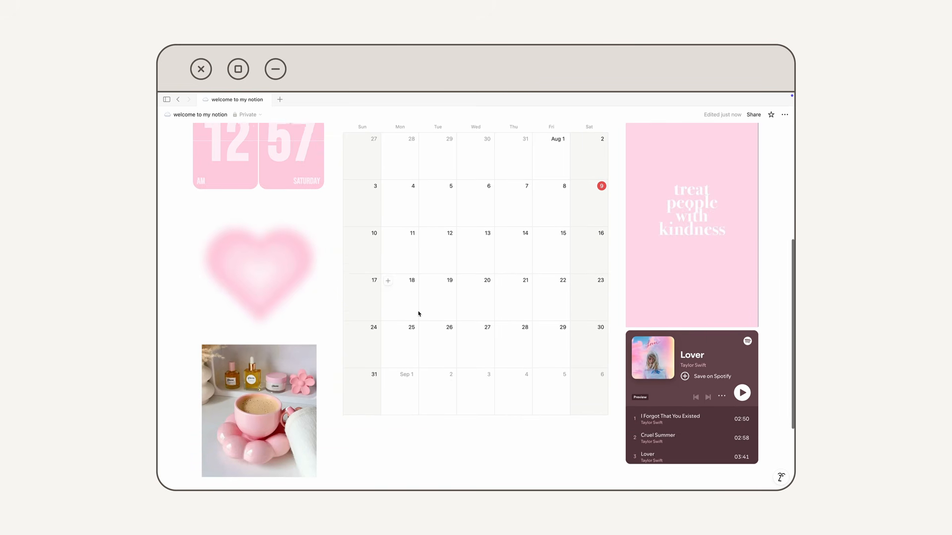
Step: Crop the white margins off both sides of the pink coffee cup image
mouse_move(283, 370)
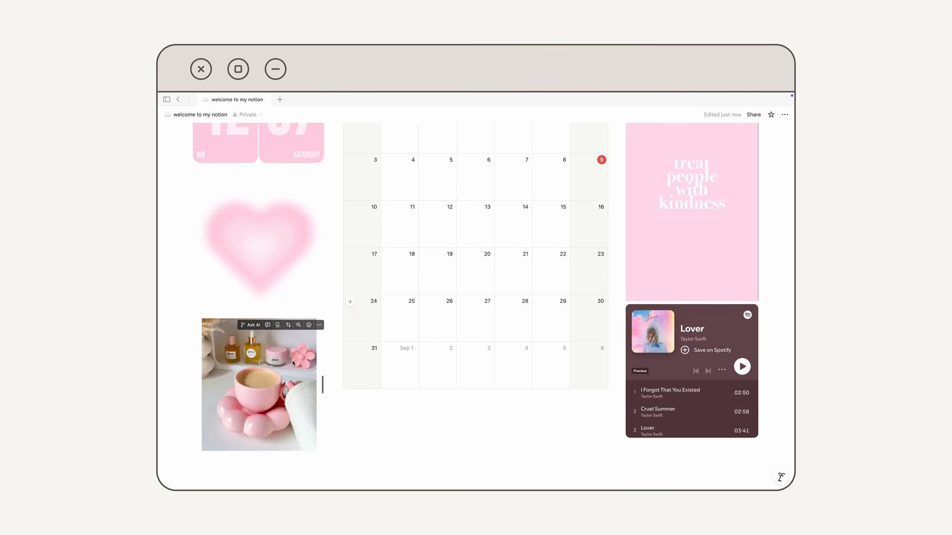
click(319, 324)
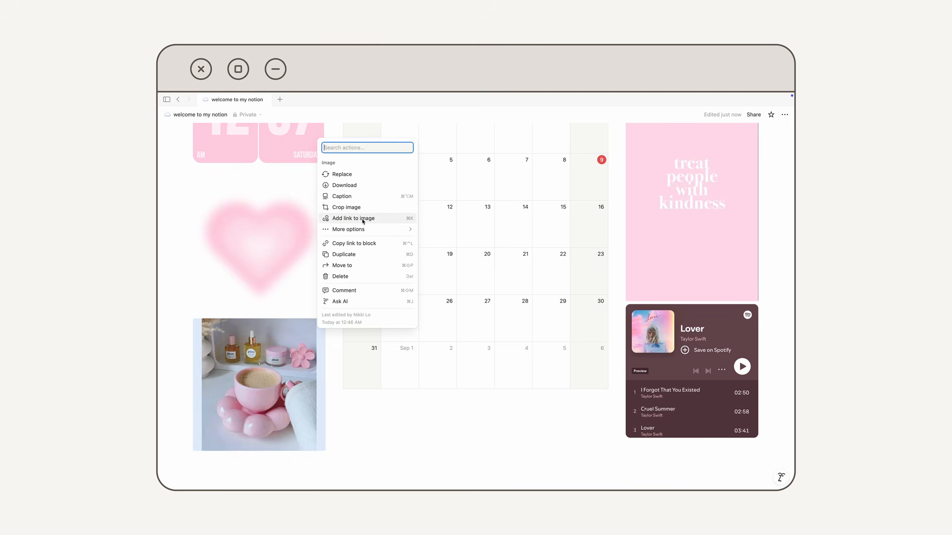
click(363, 208)
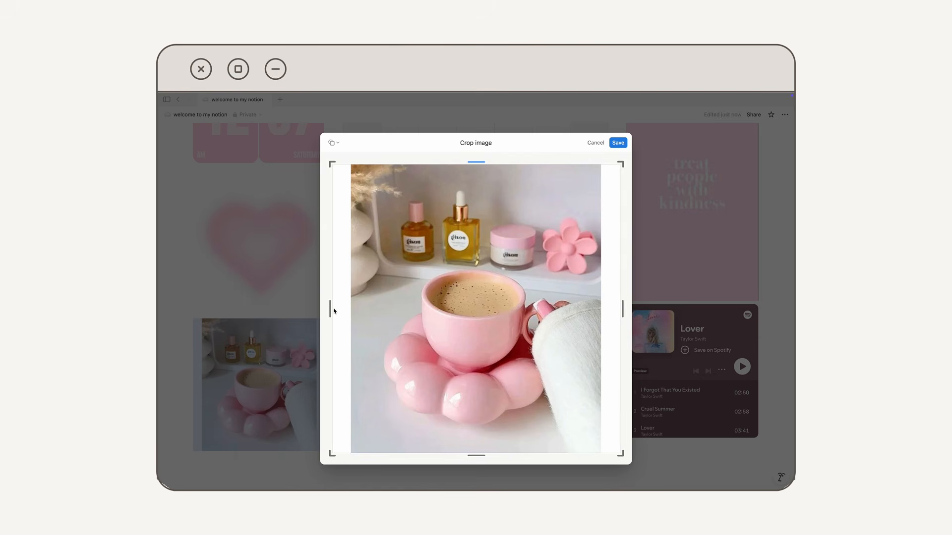
drag(329, 311, 350, 310)
drag(622, 308, 602, 305)
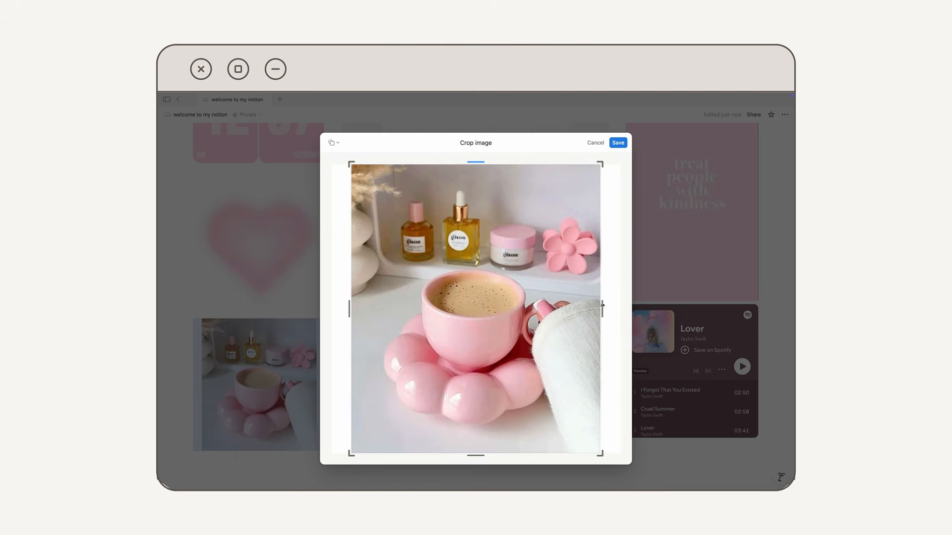
click(618, 143)
Step: Crop the "treat people with kindness" quote image by trimming its empty pink area above and below the text
scroll(354, 431, up, 3)
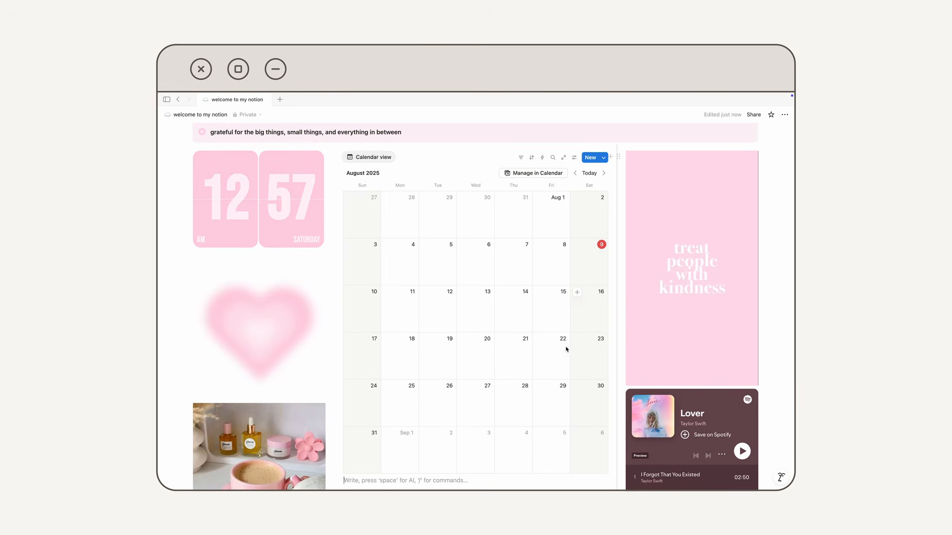
click(756, 159)
click(718, 228)
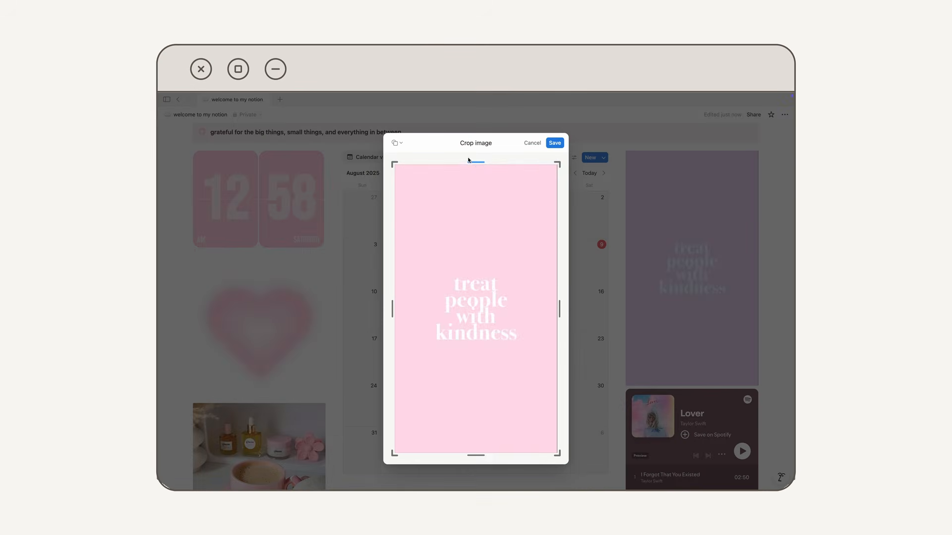
drag(474, 162, 475, 205)
drag(476, 454, 476, 416)
click(555, 143)
Step: Widen the calendar column by narrowing the quote image column and the clock column to matching widths
scroll(483, 393, up, 1)
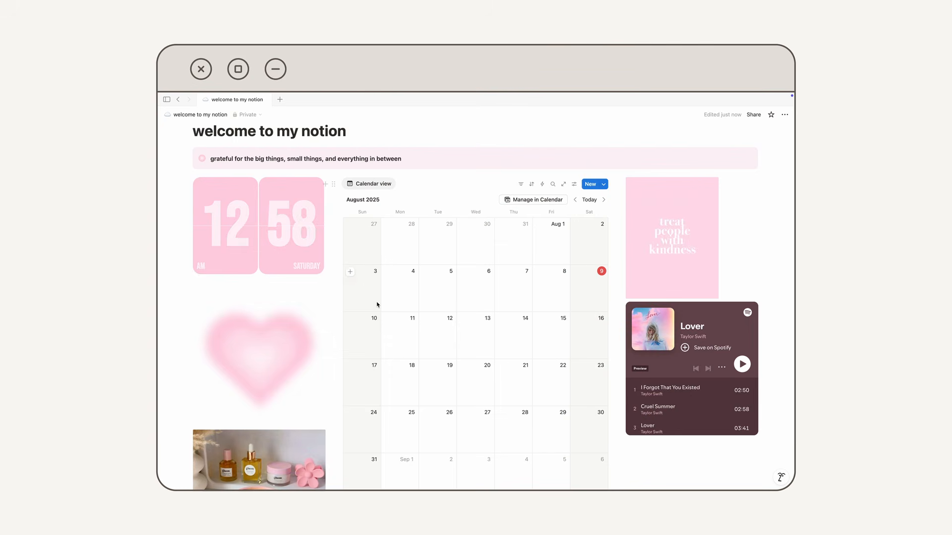
mouse_move(321, 286)
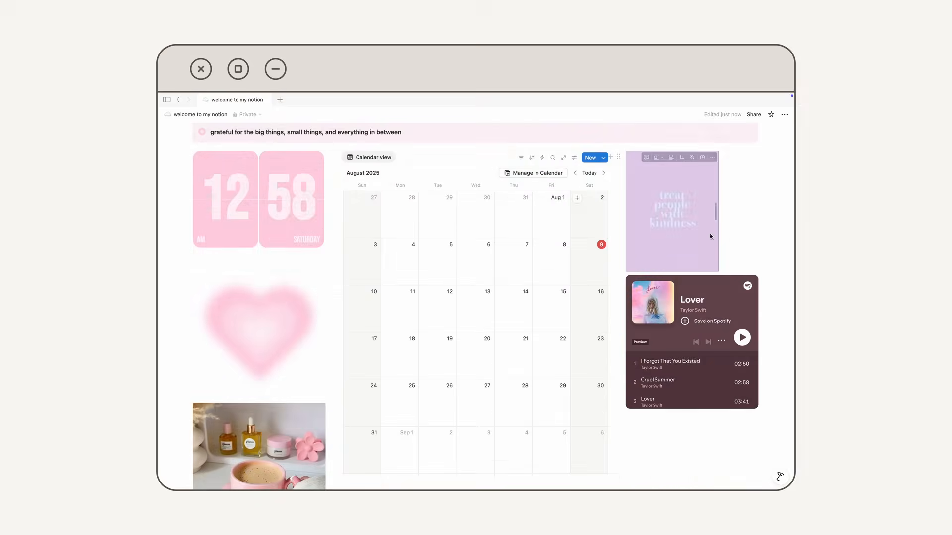
click(690, 188)
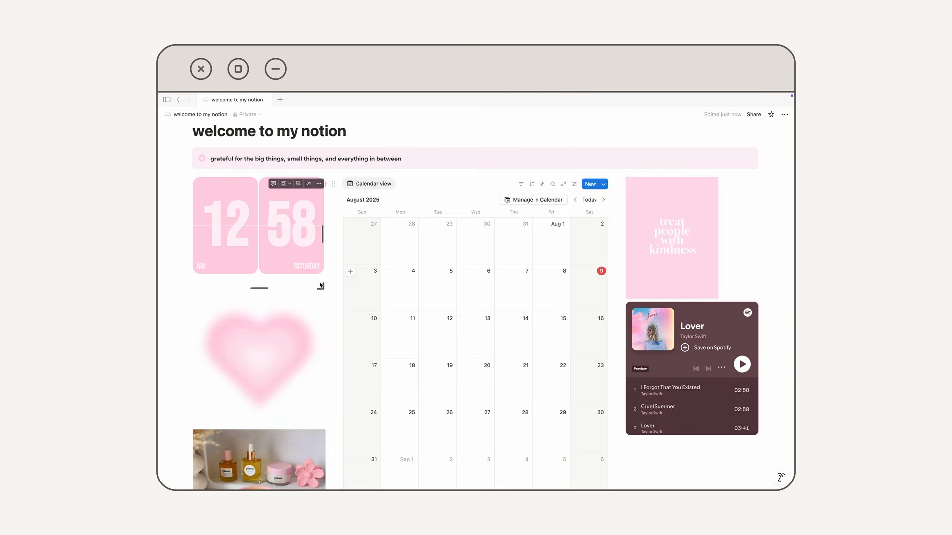
scroll(331, 347, down, 1)
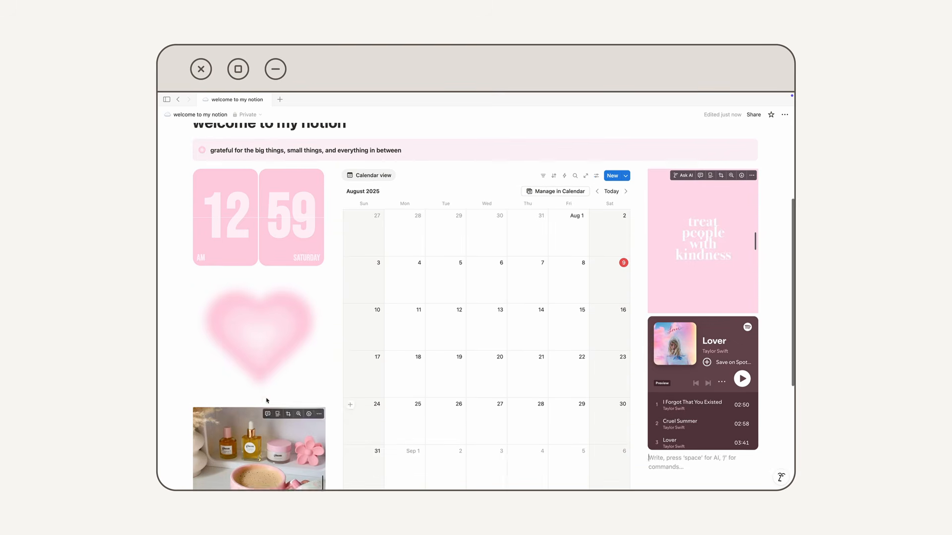
drag(334, 258, 312, 257)
Step: Extend the height of the Spotify Lover embed to line up with the calendar's lower edge
scroll(313, 297, down, 2)
drag(703, 368, 703, 409)
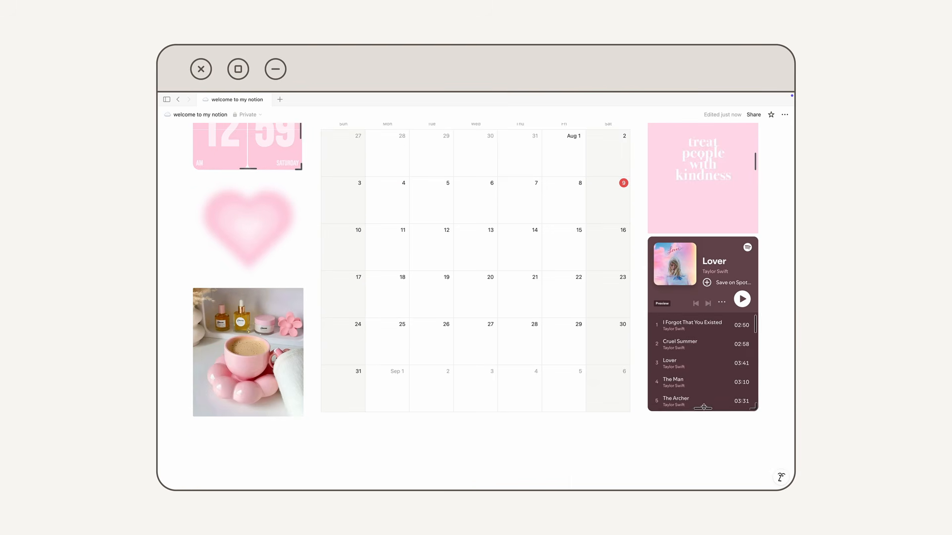
scroll(470, 305, up, 2)
scroll(470, 305, down, 1)
scroll(471, 305, down, 1)
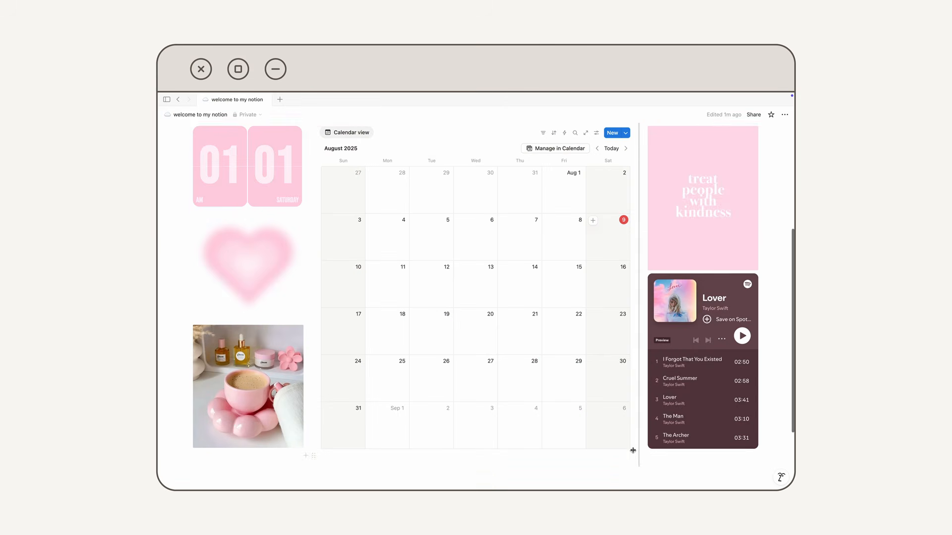
scroll(632, 450, up, 2)
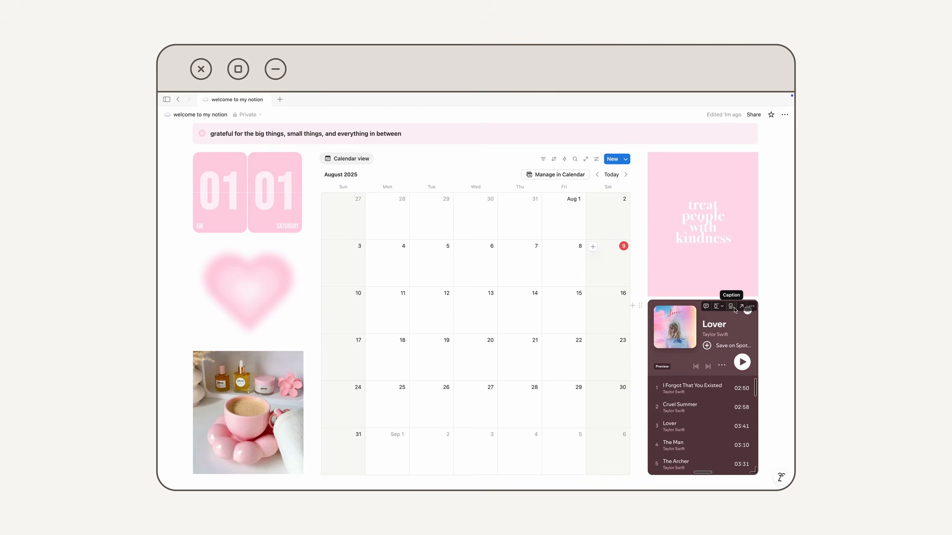
Step: Add an empty text block beneath the columns, move it between the quote image and Spotify embed, and shorten the embed to match the calendar
scroll(202, 429, down, 3)
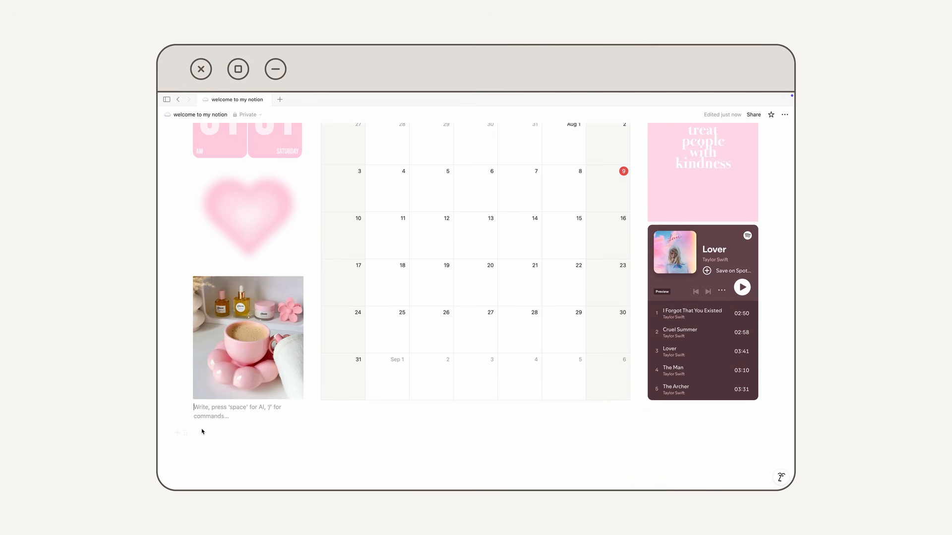
click(203, 430)
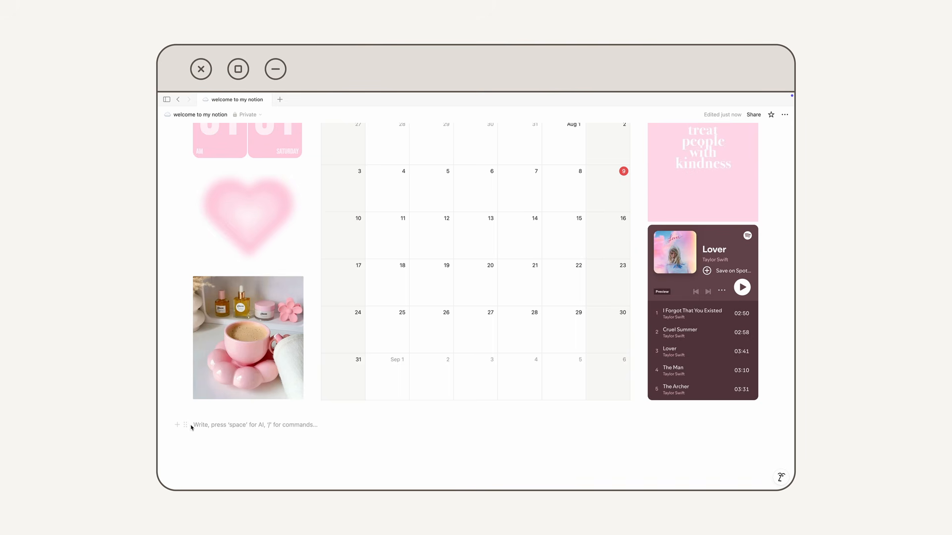
mouse_move(187, 427)
drag(187, 427, 665, 231)
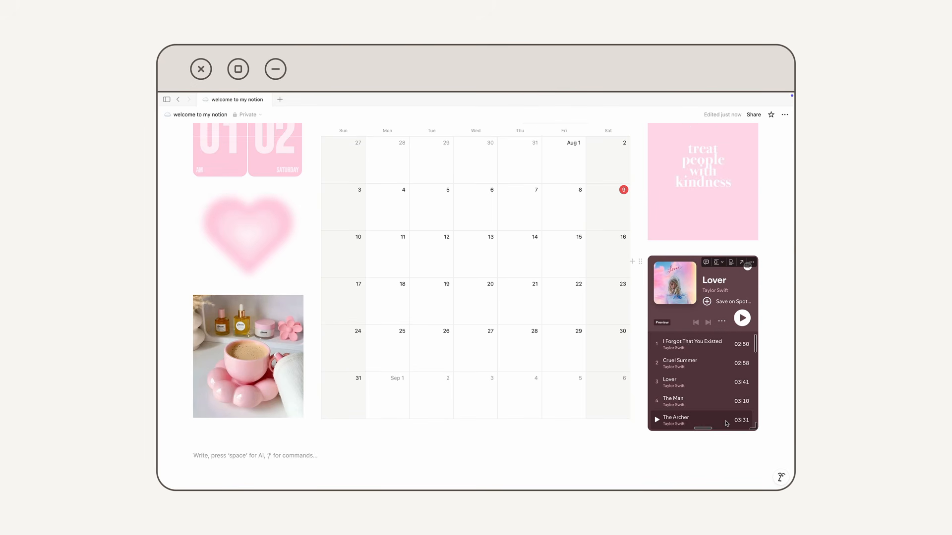
scroll(727, 424, down, 1)
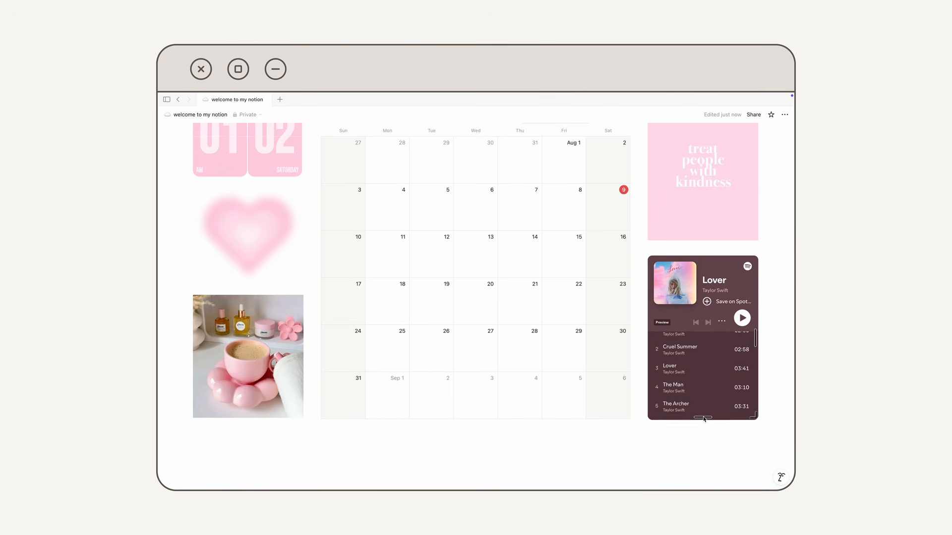
scroll(575, 454, up, 3)
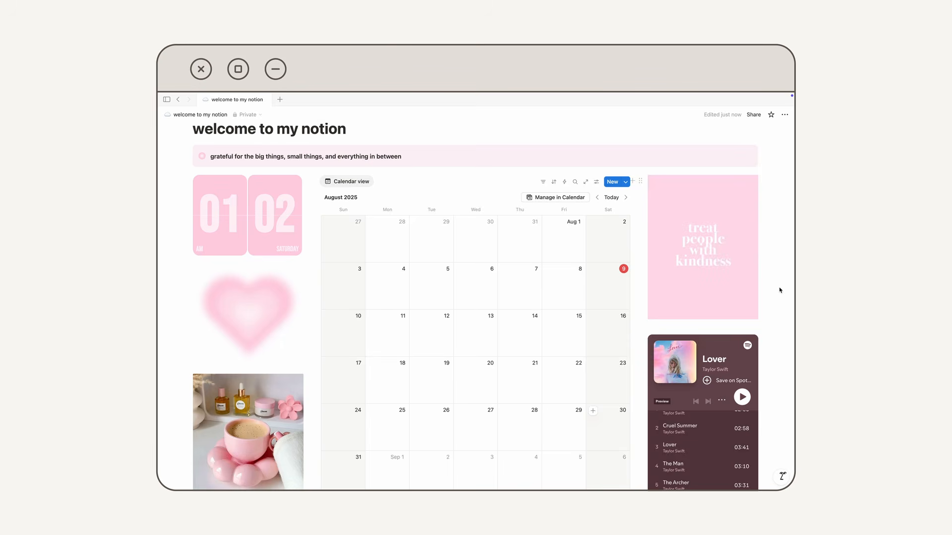
scroll(779, 291, up, 2)
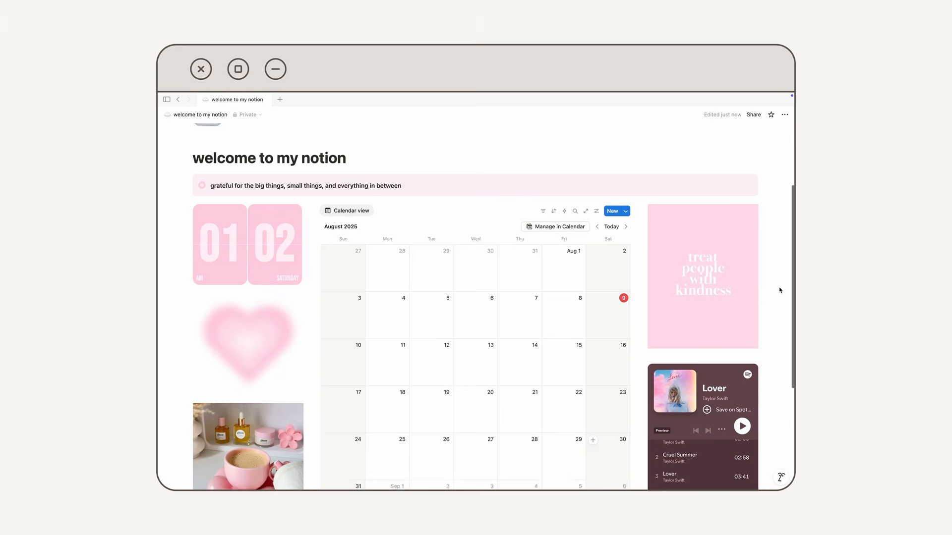
scroll(780, 290, up, 3)
scroll(779, 290, down, 8)
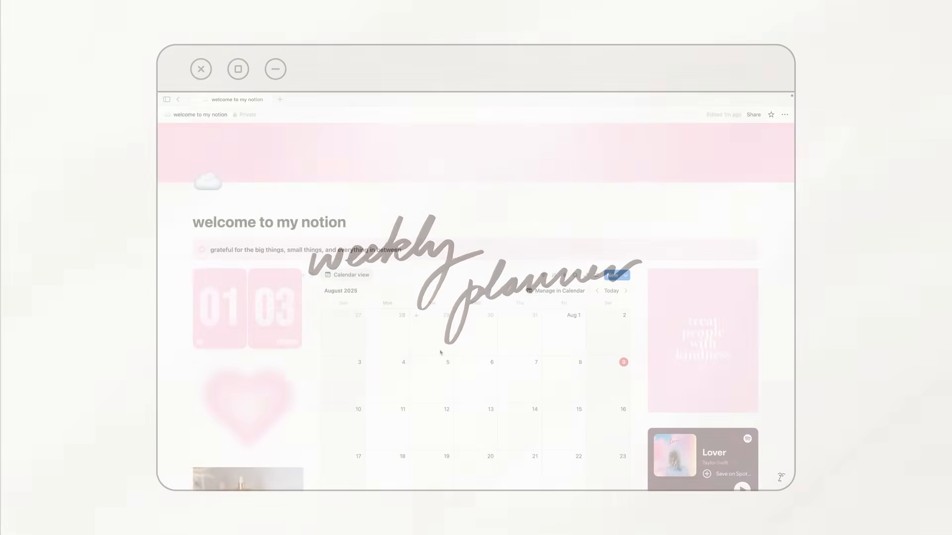
Step: Insert a callout below the coffee cup image and move it out of the columns to span the full page width
scroll(439, 351, down, 10)
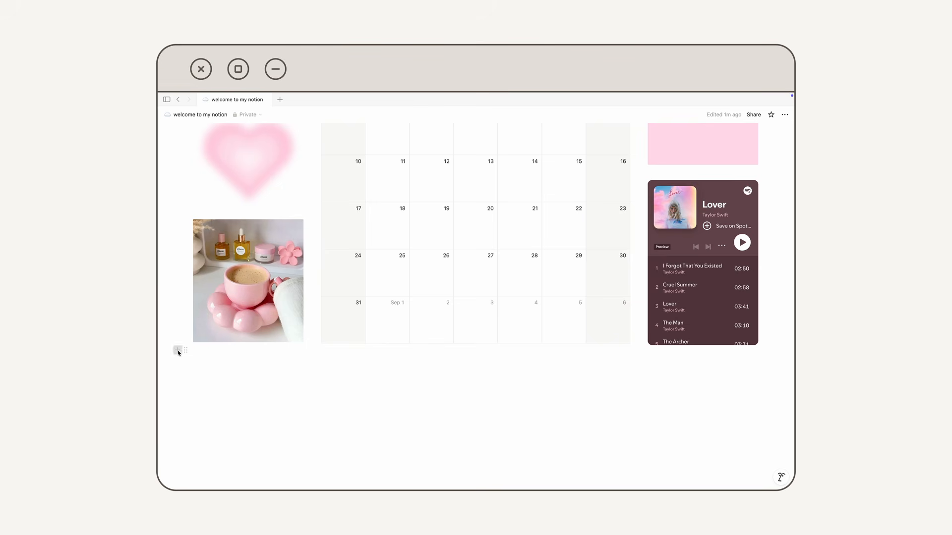
click(178, 350)
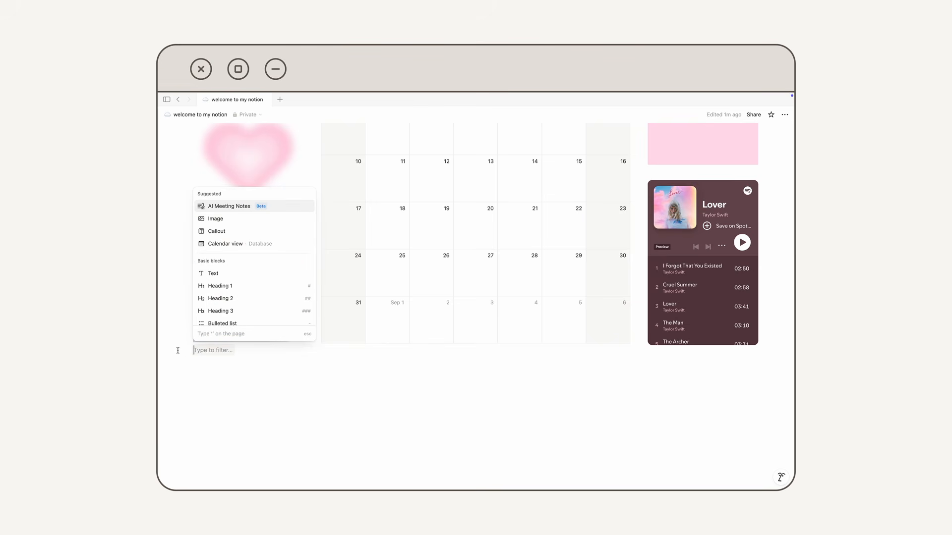
click(234, 231)
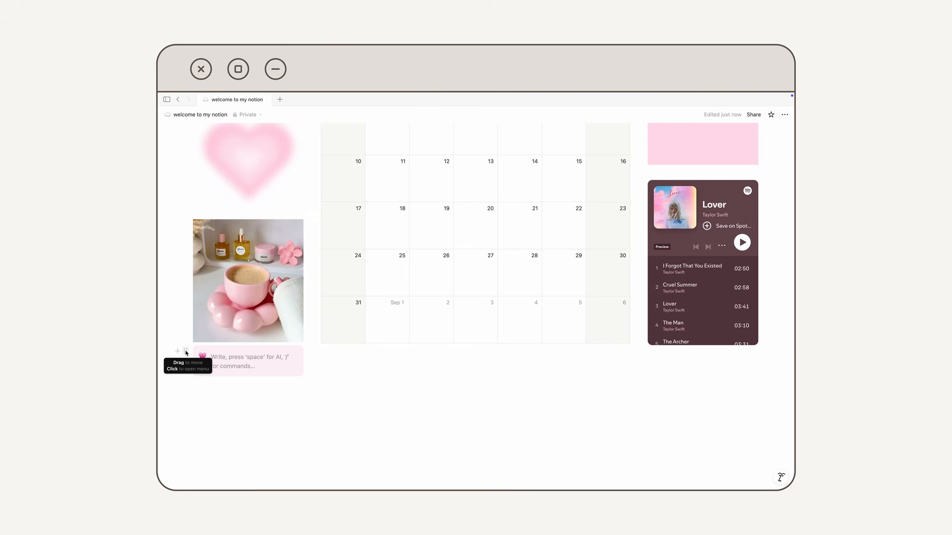
drag(185, 352, 214, 378)
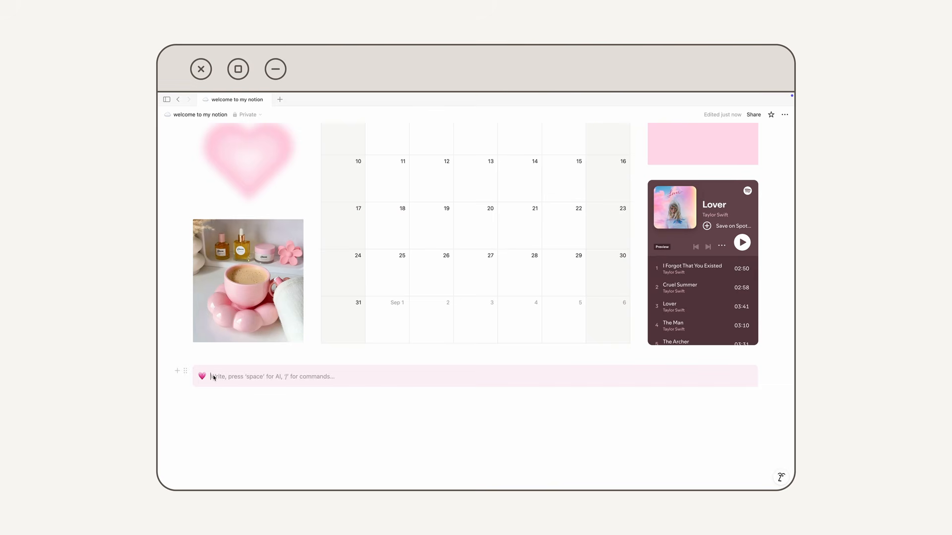
Step: Enter "weekly planner" in the new callout and turn the text into Heading 2
text(weekly)
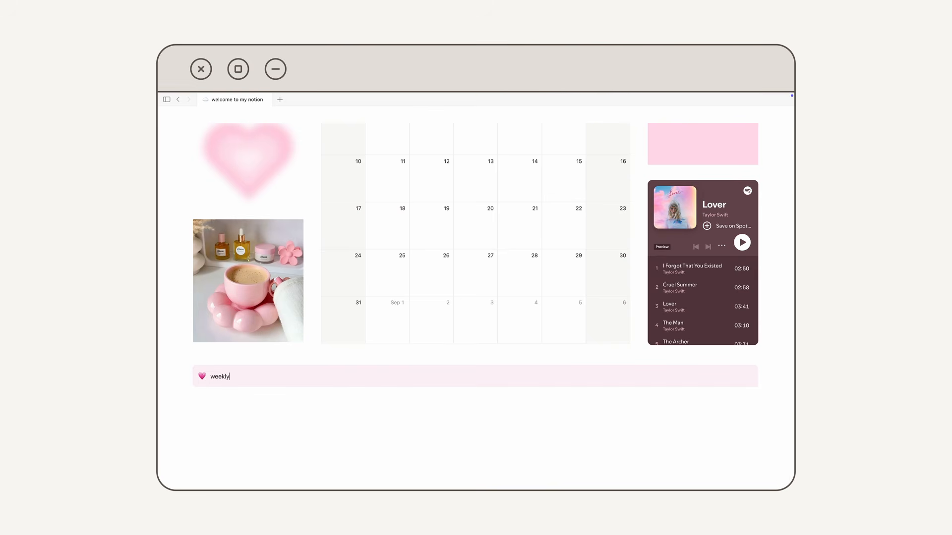
text(planner)
drag(253, 378, 208, 383)
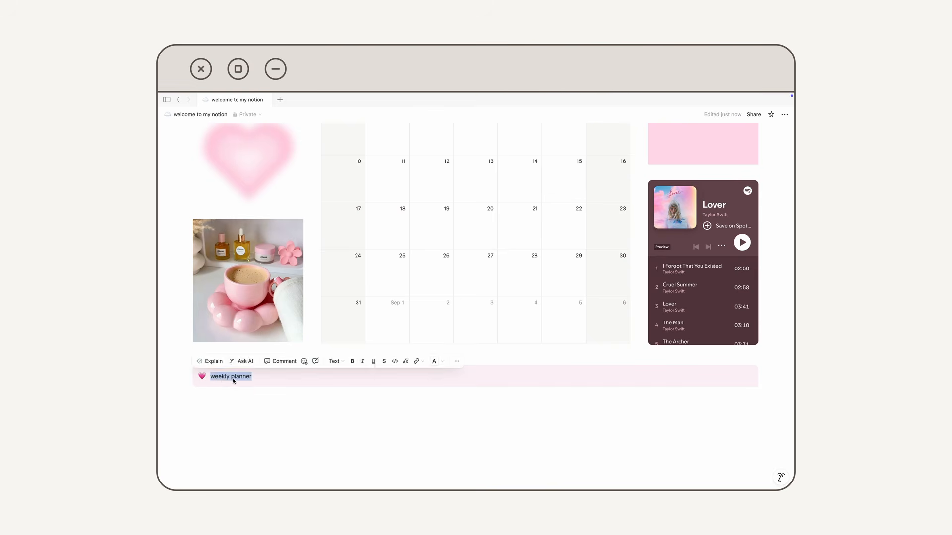
click(253, 380)
click(335, 361)
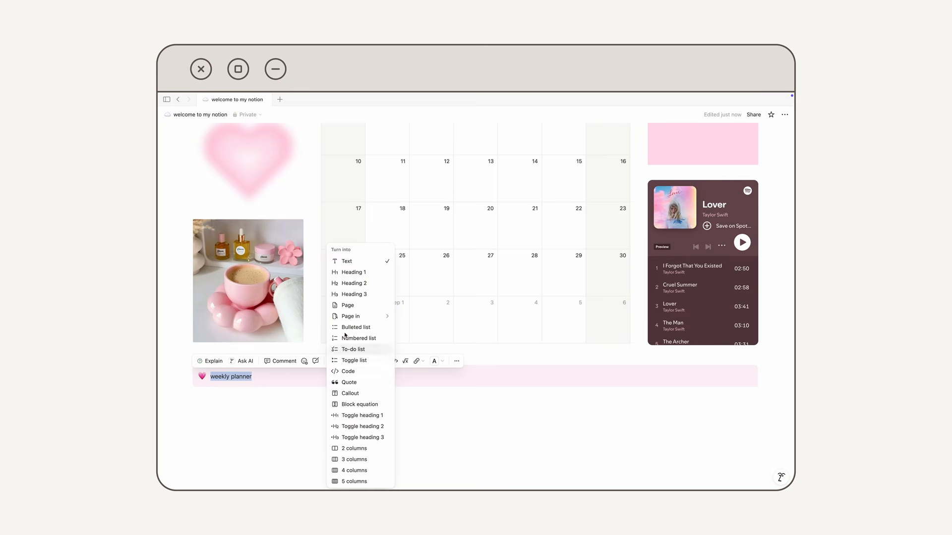
click(352, 287)
Step: Replace the weekly planner callout's heart emoji with an uploaded image of the round pink icon used in the first callout
click(202, 378)
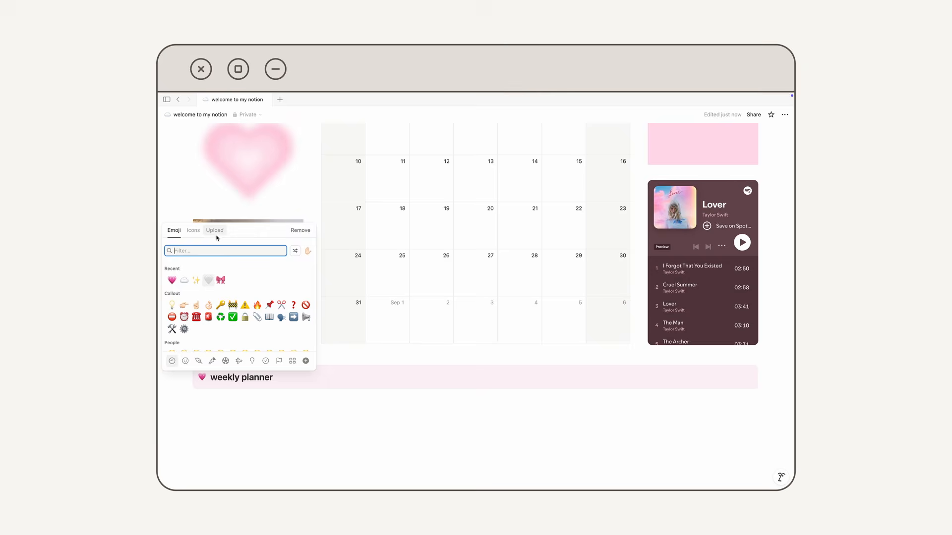
click(215, 230)
click(244, 330)
click(438, 311)
double_click(438, 317)
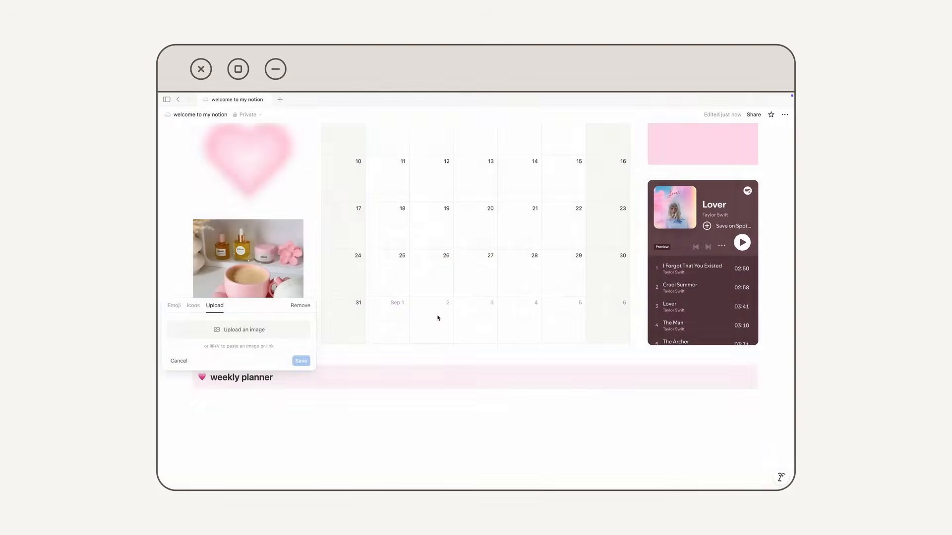
click(301, 361)
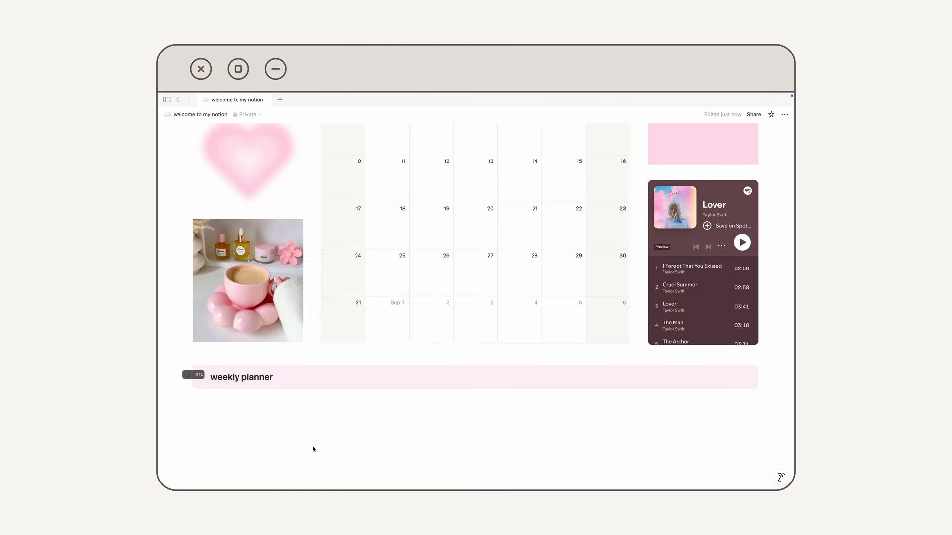
Step: Insert a callout below the weekly planner callout and enter "monday" in it
scroll(314, 446, down, 1)
click(243, 417)
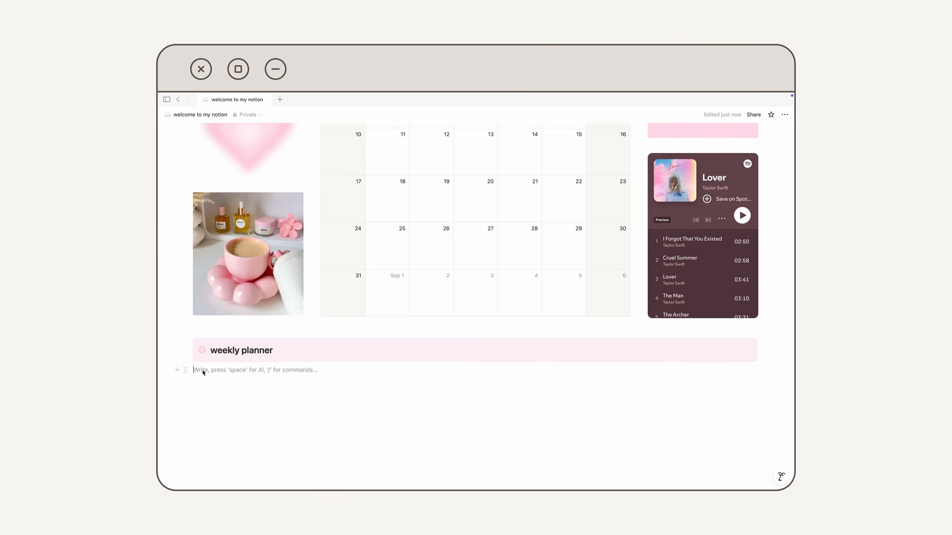
click(177, 370)
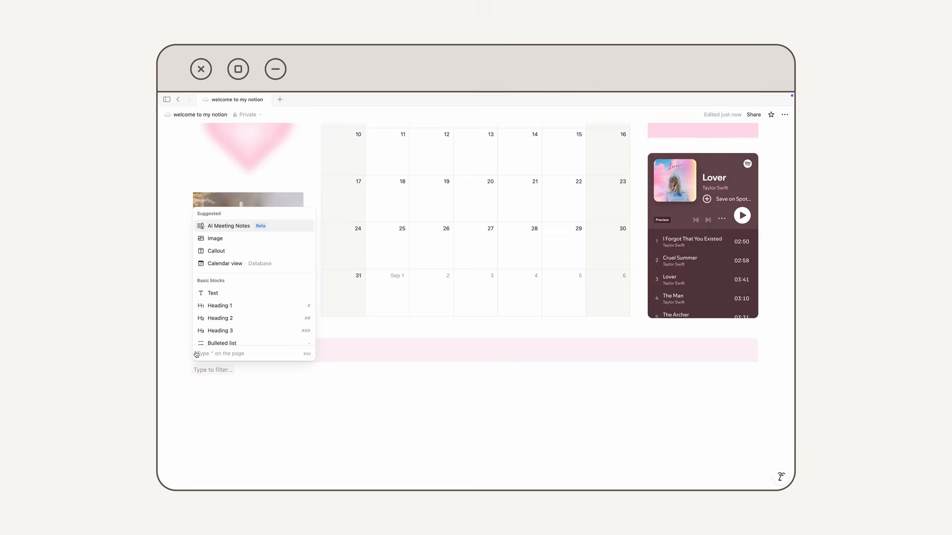
click(225, 253)
scroll(244, 405, down, 1)
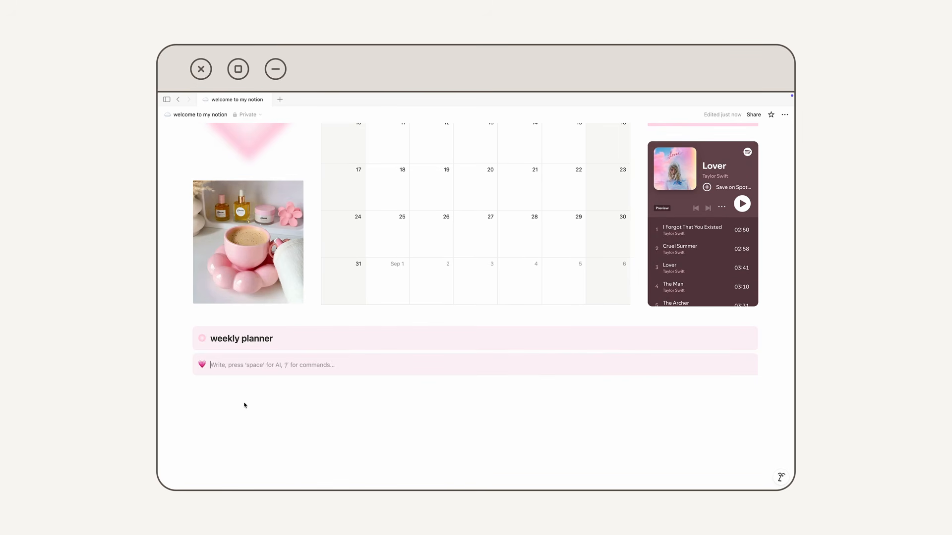
text(monday)
Step: Make the monday text bold and remove the heart icon from its callout
drag(233, 366, 209, 369)
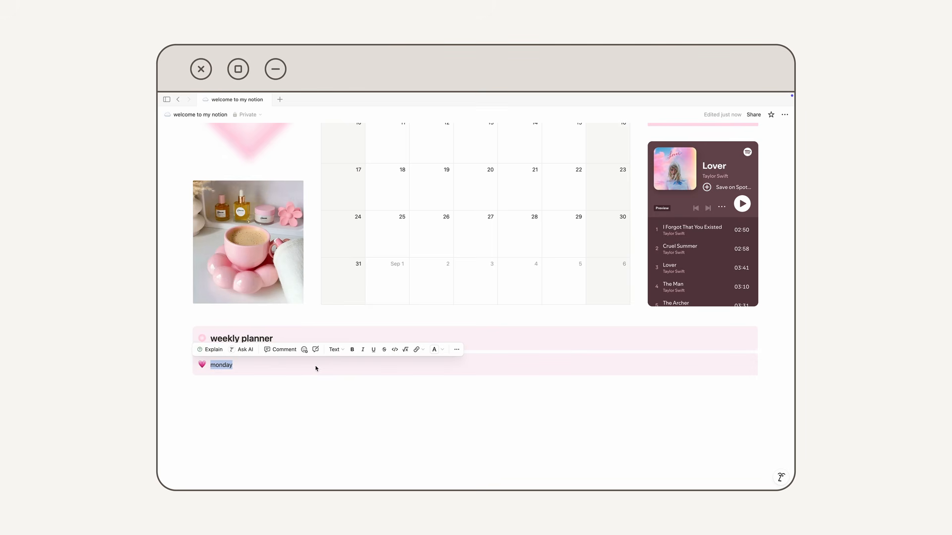
click(352, 350)
scroll(203, 356, down, 1)
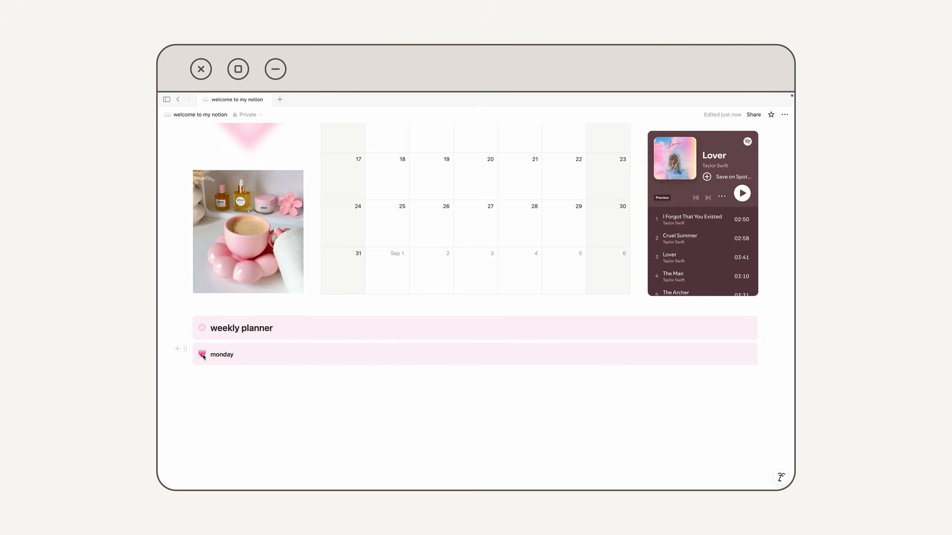
click(202, 355)
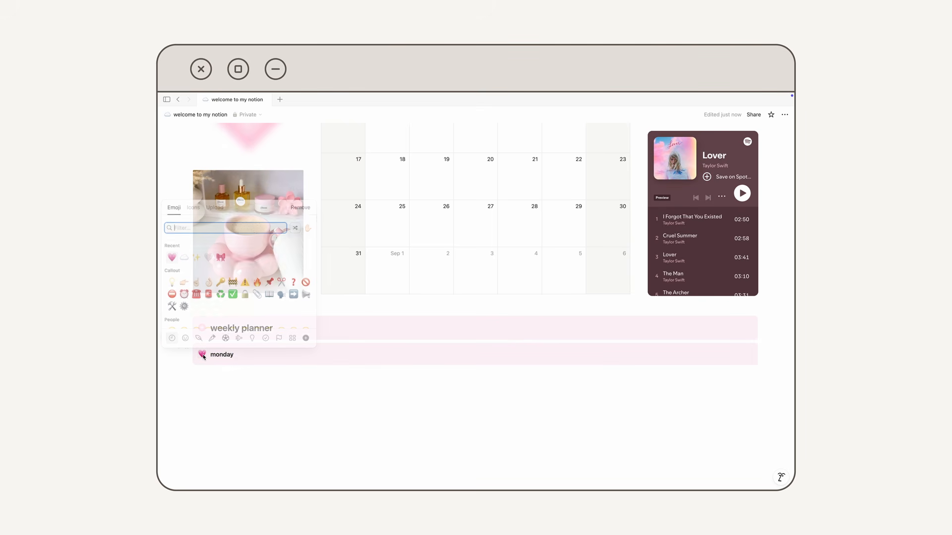
click(295, 210)
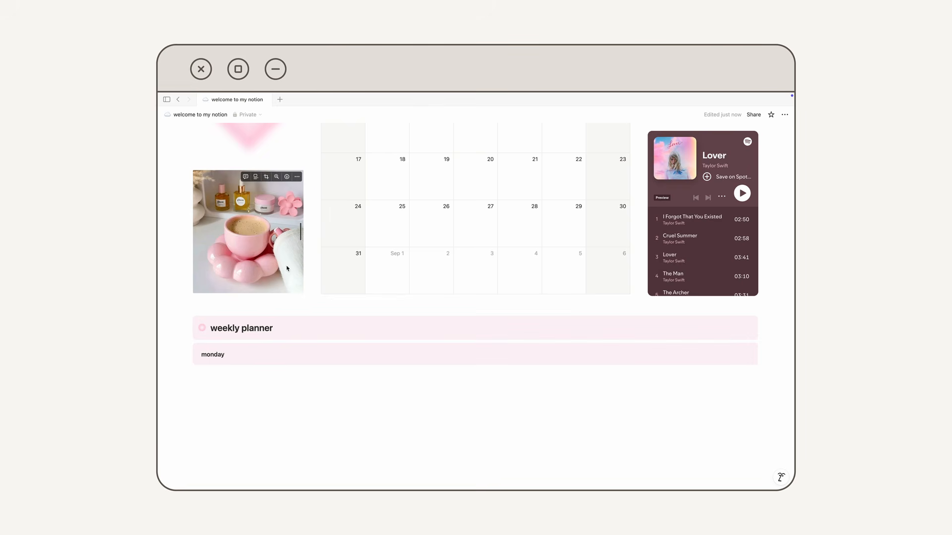
Step: Duplicate the monday callout until six of them are stacked below the weekly planner callout
scroll(255, 420, down, 1)
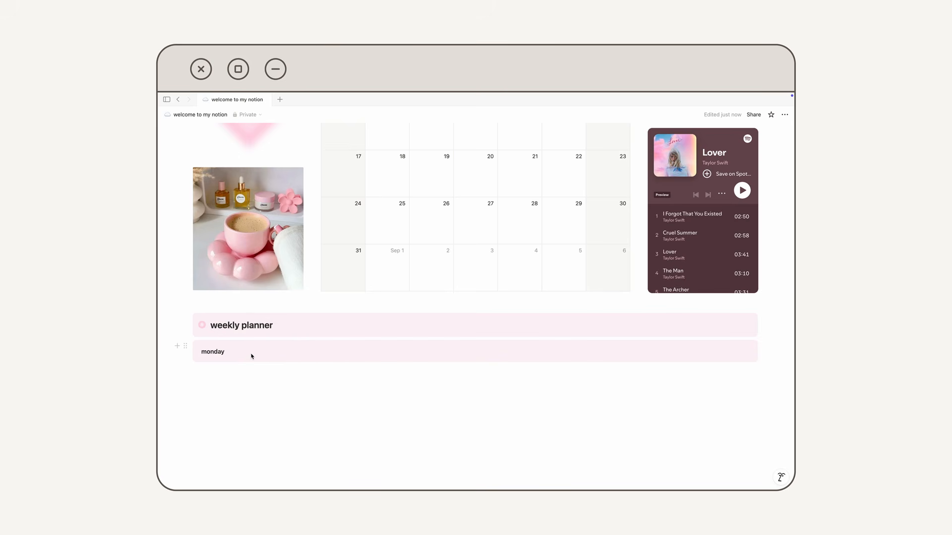
click(186, 350)
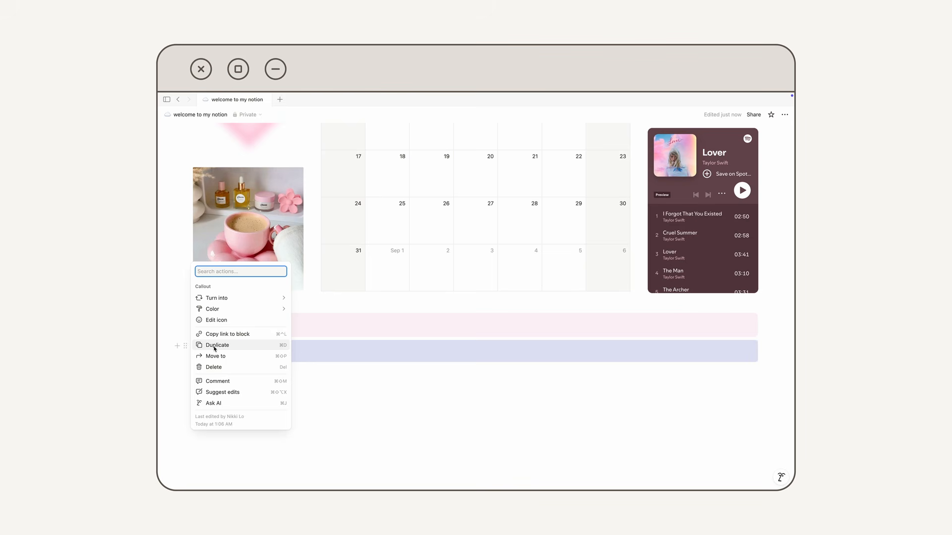
click(214, 349)
click(186, 349)
click(217, 346)
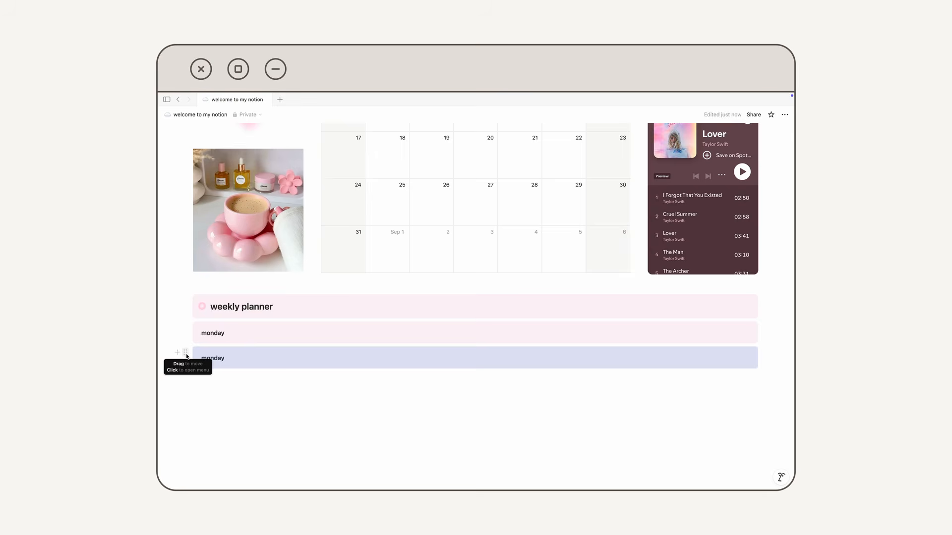
click(186, 379)
click(216, 376)
click(185, 378)
click(216, 374)
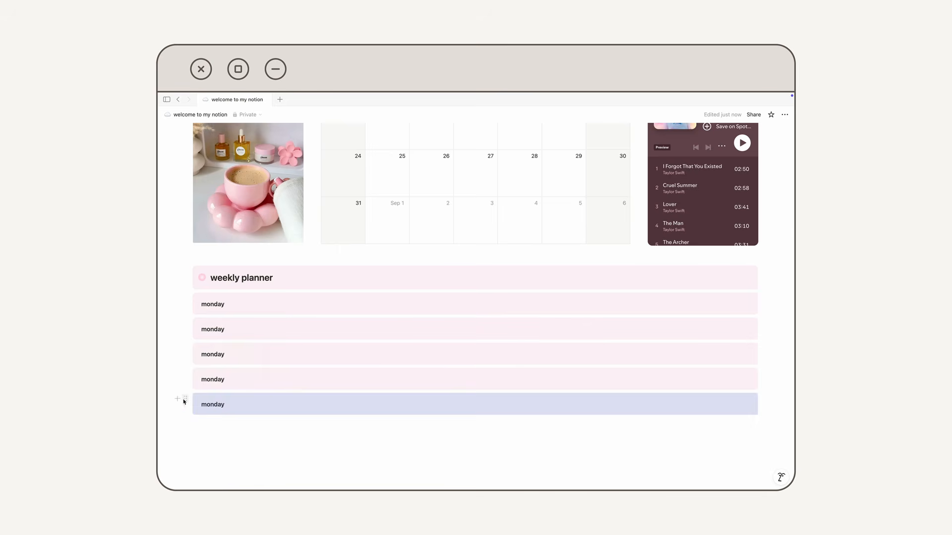
click(185, 400)
click(226, 398)
Step: Rename the second to fifth monday callouts as tuesday, wednesday, thursday and friday
click(226, 322)
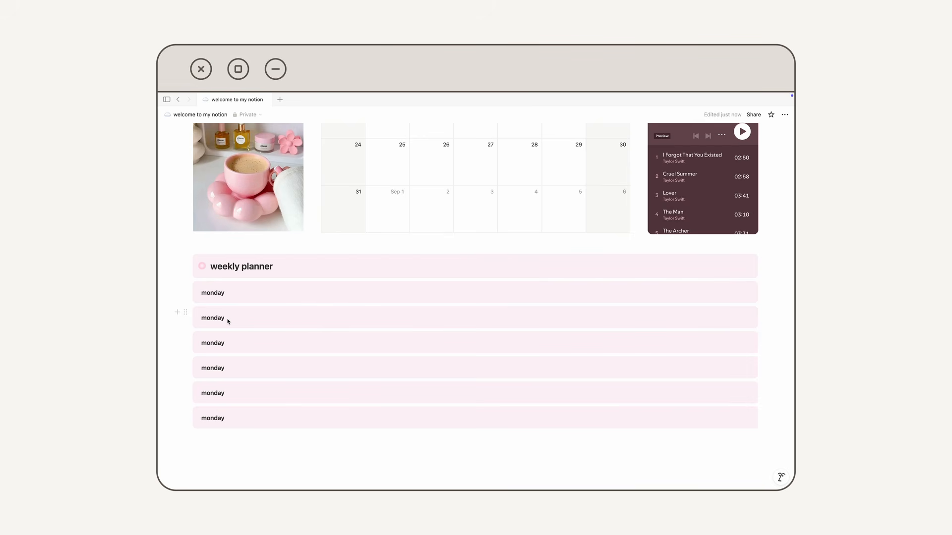
double_click(228, 320)
text(tuesday)
double_click(227, 346)
text(wednesday)
double_click(226, 371)
text(thursday)
double_click(227, 396)
text(friday)
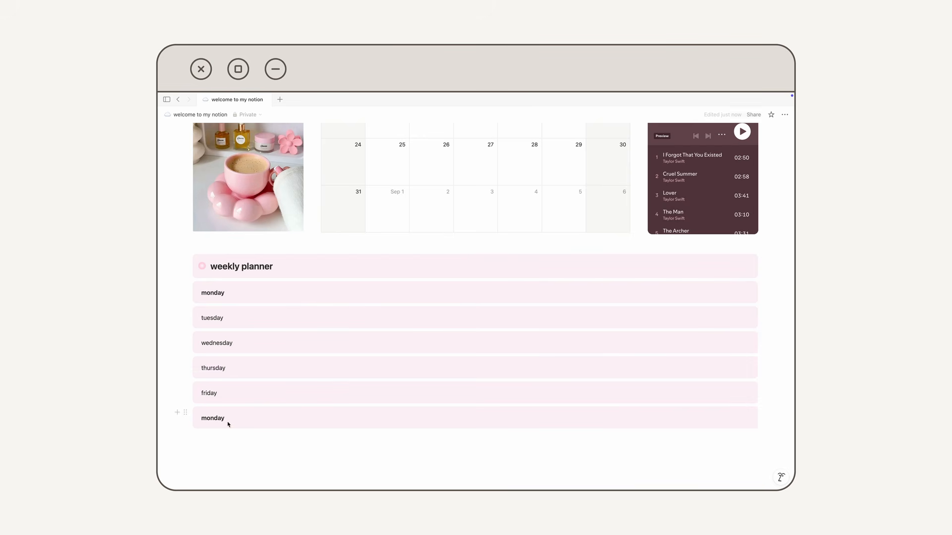
Step: Rename the last monday callout as weekend
double_click(228, 423)
text(saturday)
double_click(224, 420)
text(weekend)
Step: Make the tuesday, wednesday, thursday and friday callout texts bold
mouse_move(223, 319)
mouse_down()
mouse_move(199, 320)
mouse_move(229, 320)
mouse_up()
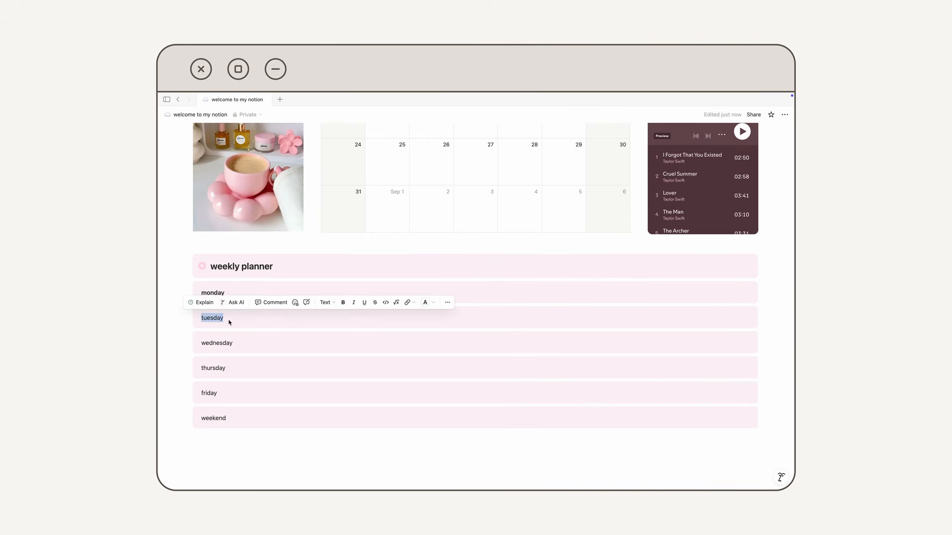
key(super+b)
double_click(227, 342)
key(super+b)
double_click(227, 370)
key(super+b)
double_click(222, 396)
key(super+b)
double_click(224, 420)
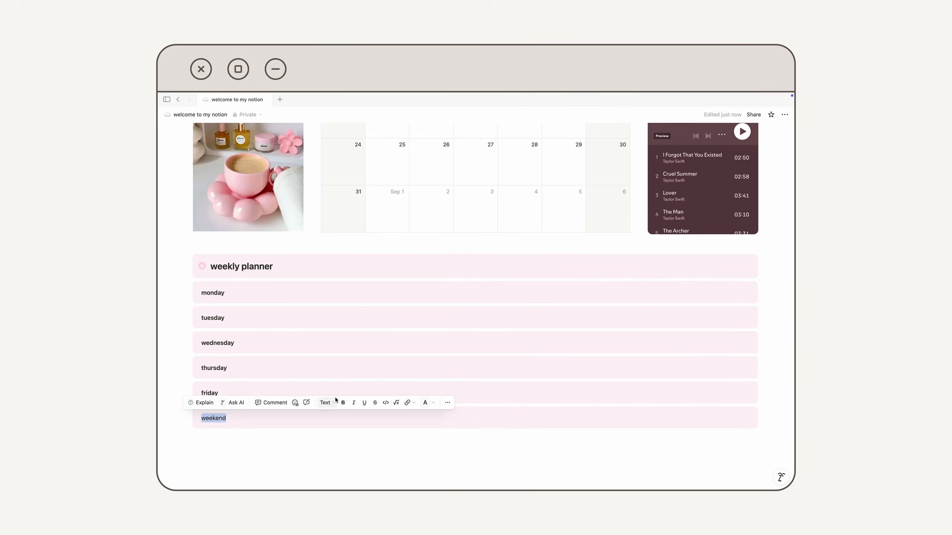
Step: Undo the bold formatting of the day names below monday
click(447, 403)
key(Escape)
key(super+z)
key(super+z)
key(super+z)
key(super+z)
key(super+z)
Step: Apply bold to the text of each callout from tuesday through weekend
mouse_move(212, 319)
mouse_down()
mouse_move(230, 382)
mouse_move(203, 320)
mouse_up()
click(227, 321)
key(super+b)
click(240, 346)
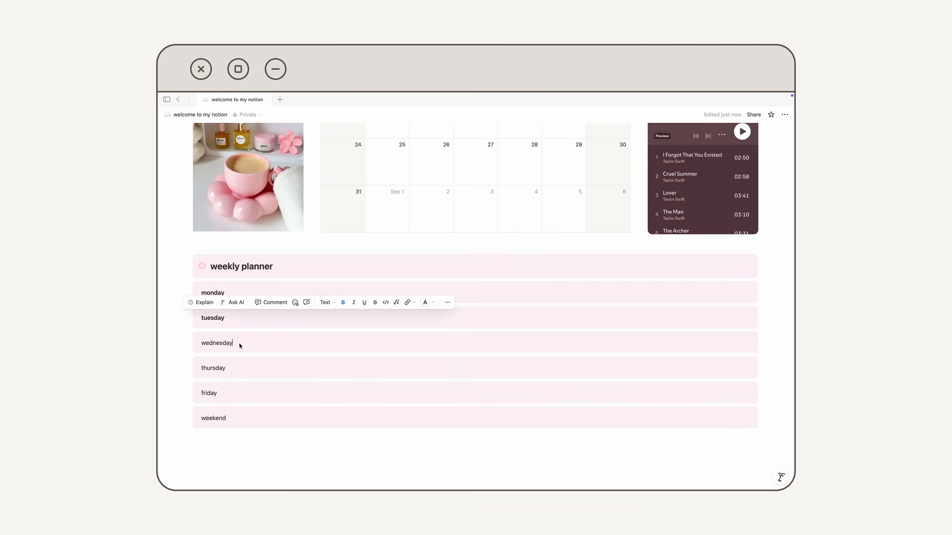
drag(239, 346, 201, 344)
click(342, 328)
drag(232, 369, 202, 394)
click(342, 353)
click(344, 378)
drag(269, 419, 201, 419)
click(448, 404)
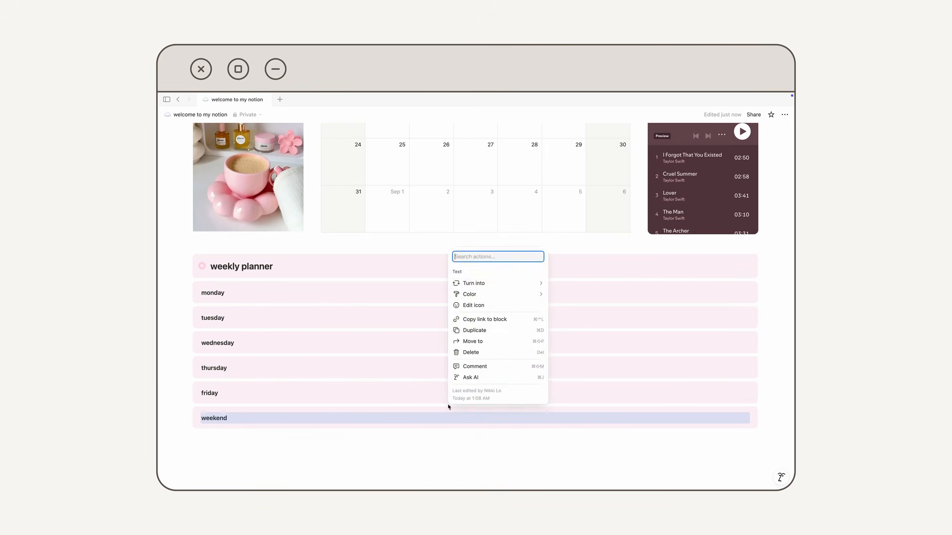
click(209, 415)
click(275, 447)
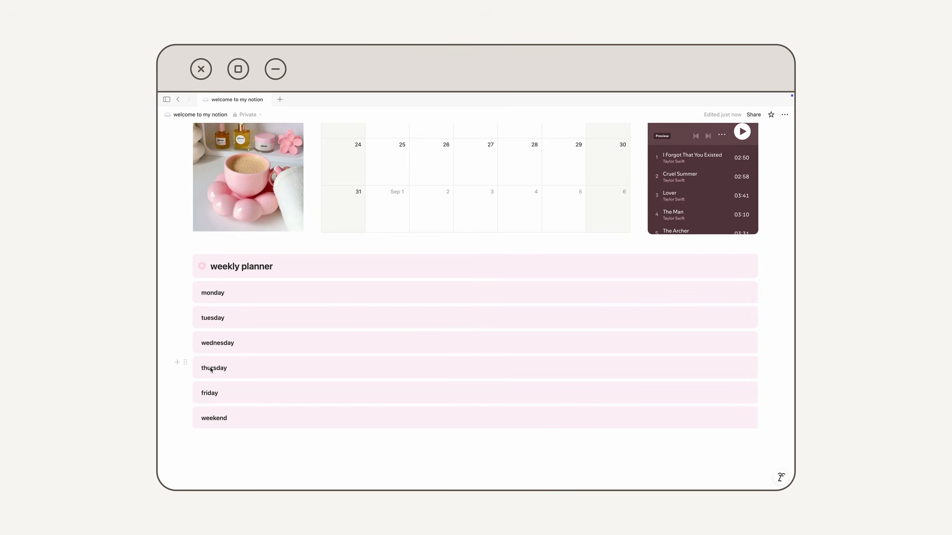
Step: Enable spell check and add an empty text line below the weekend callout
right_click(224, 346)
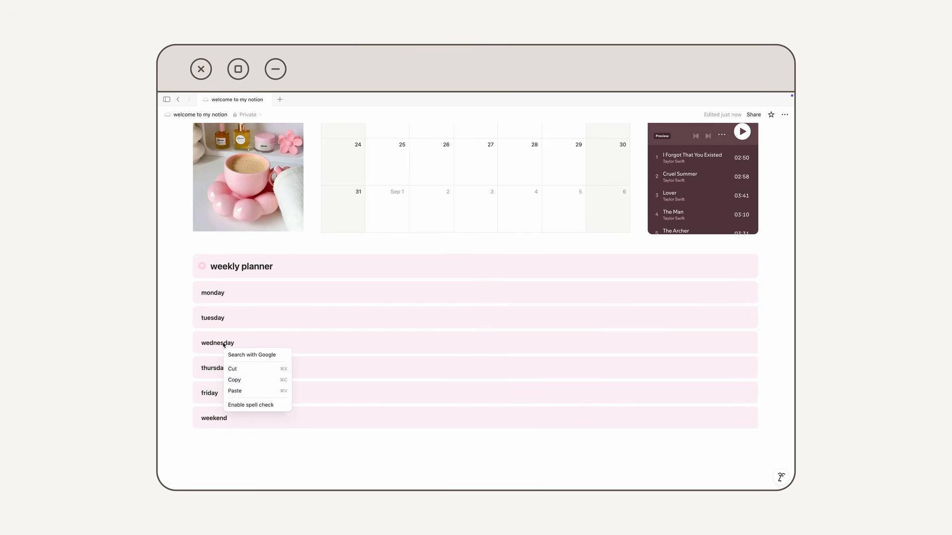
click(251, 405)
click(258, 453)
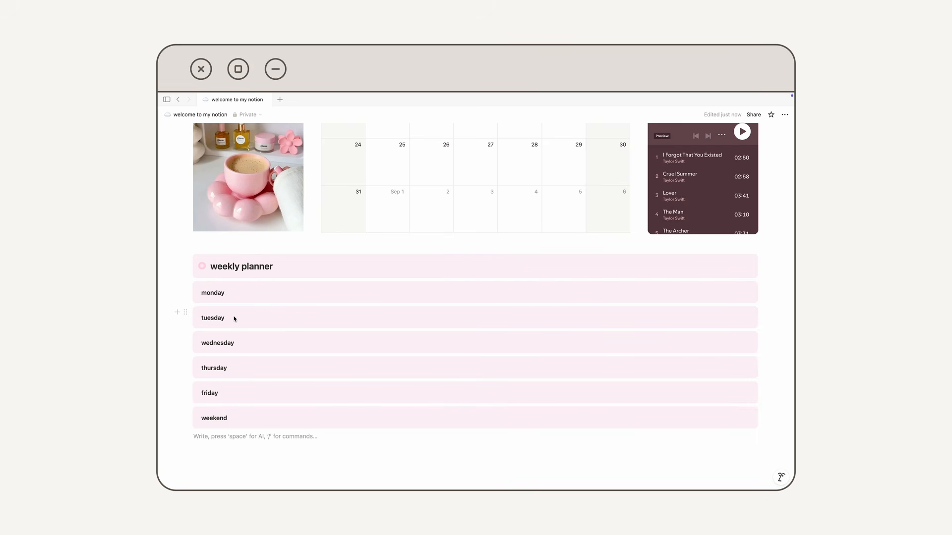
Step: Arrange the day callouts in two three-column rows, with monday to wednesday above thursday to weekend
drag(186, 313, 761, 297)
drag(186, 349, 761, 334)
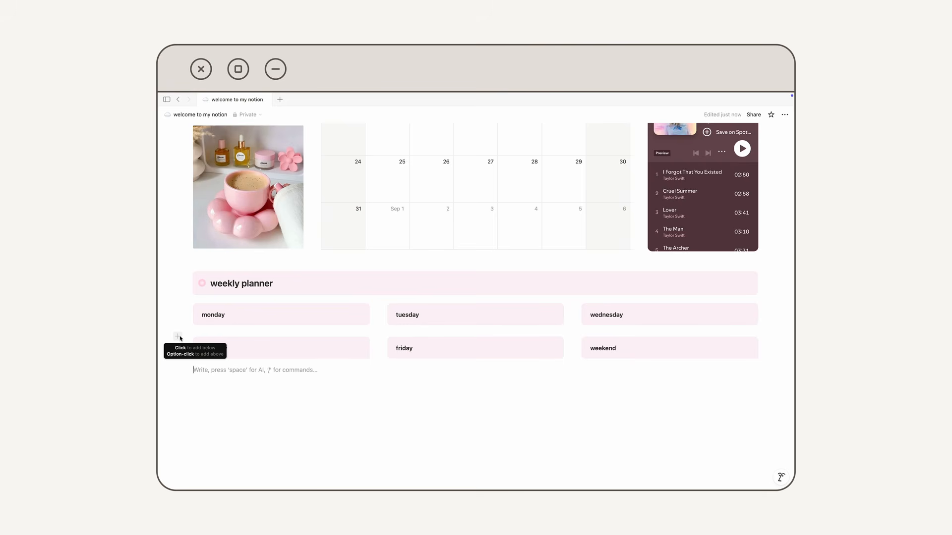
Step: Add a to-do item named "item 1" below the day callouts and duplicate it
click(180, 339)
scroll(220, 317, down, 3)
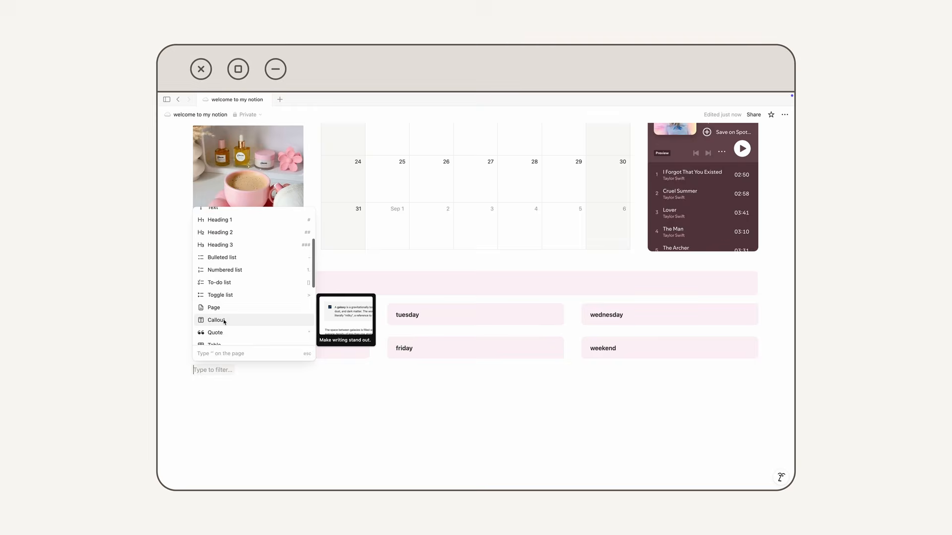
click(220, 282)
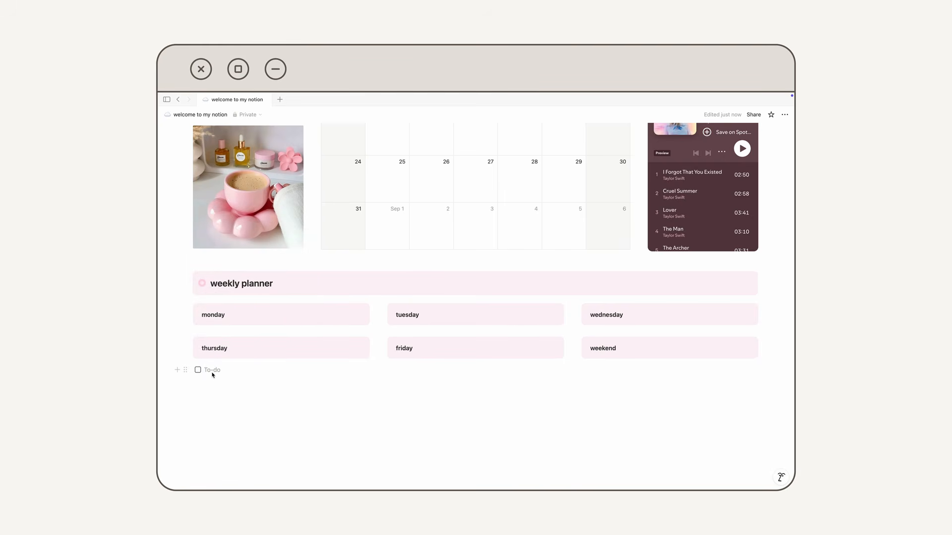
click(184, 370)
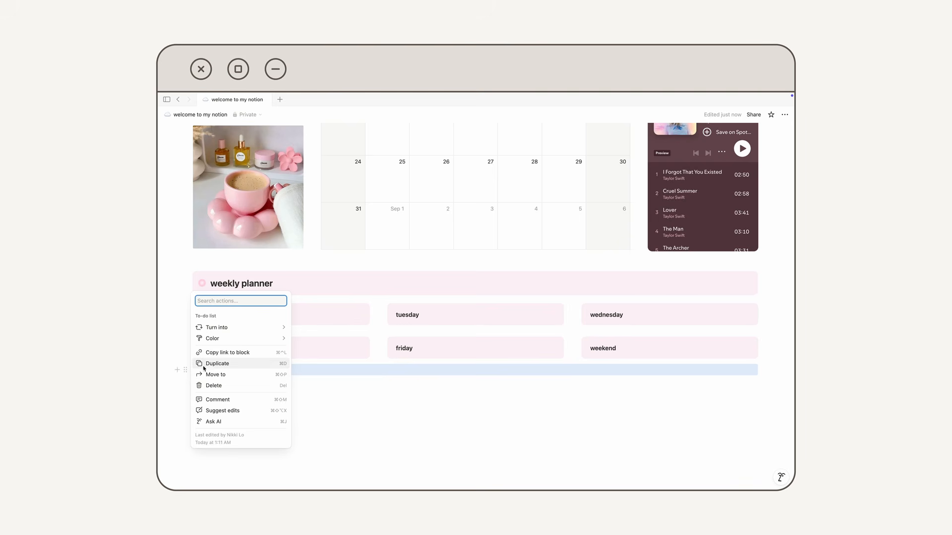
click(209, 365)
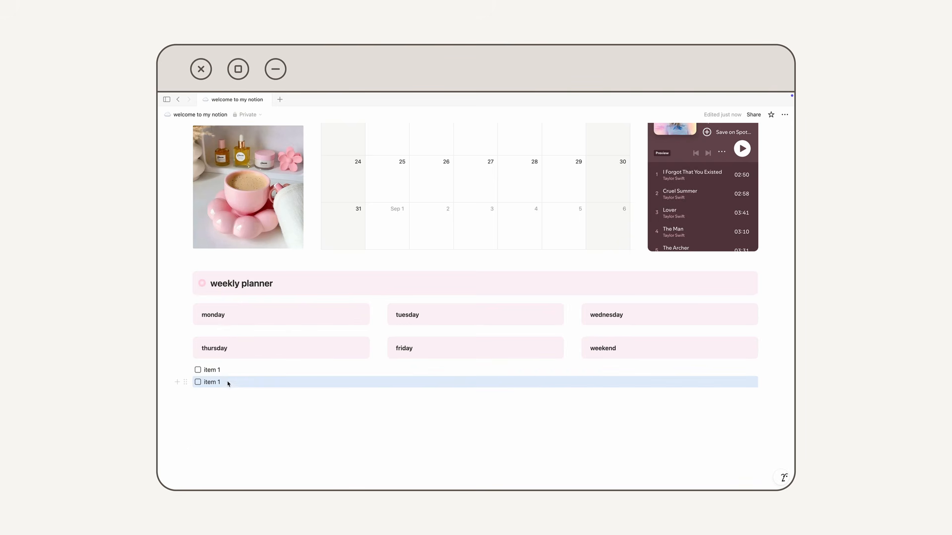
Step: Change the duplicated to-do to "item 2" and add "item 3" with an empty text line below it
click(228, 385)
key(BackSpace)
text(2)
key(Return)
text(item 3)
click(259, 420)
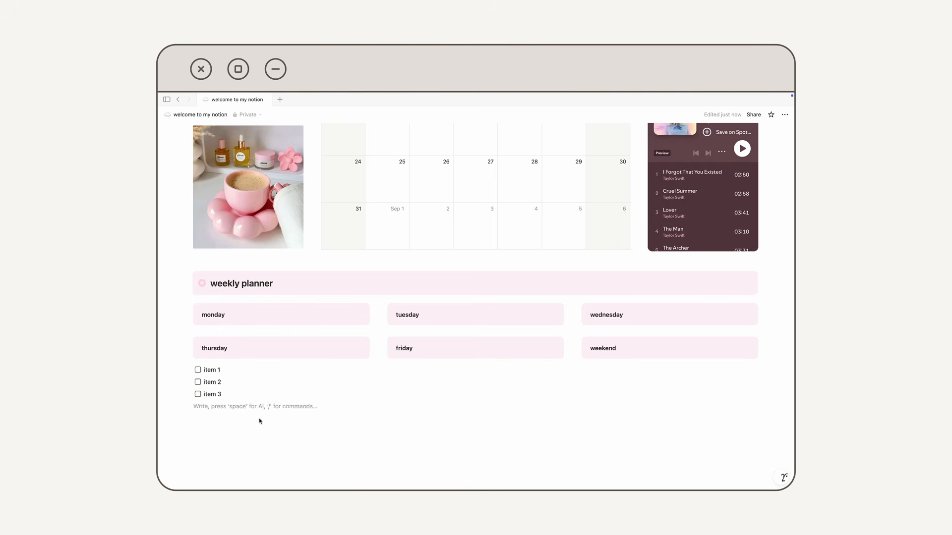
Step: Move the checklist and its empty line beneath monday, and place a duplicate beneath tuesday
drag(258, 421, 201, 328)
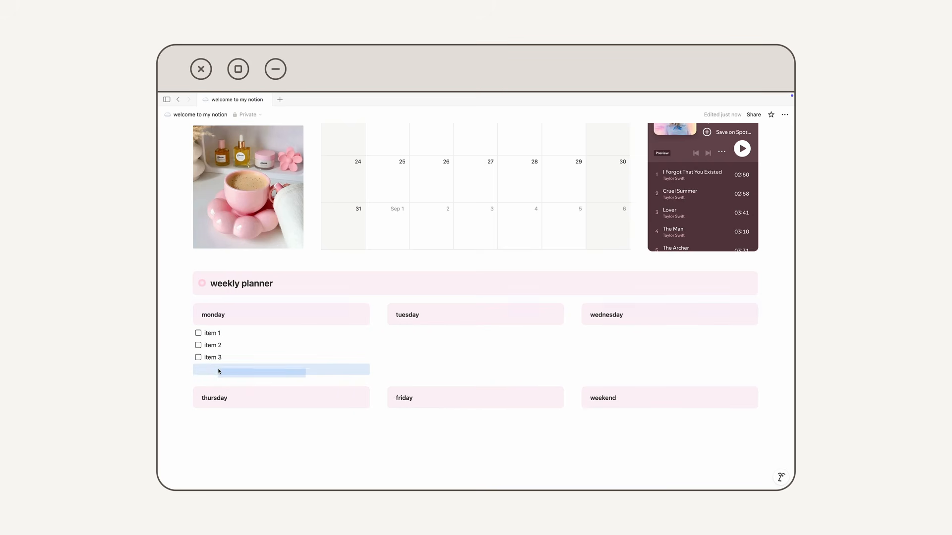
drag(218, 371, 185, 331)
click(185, 331)
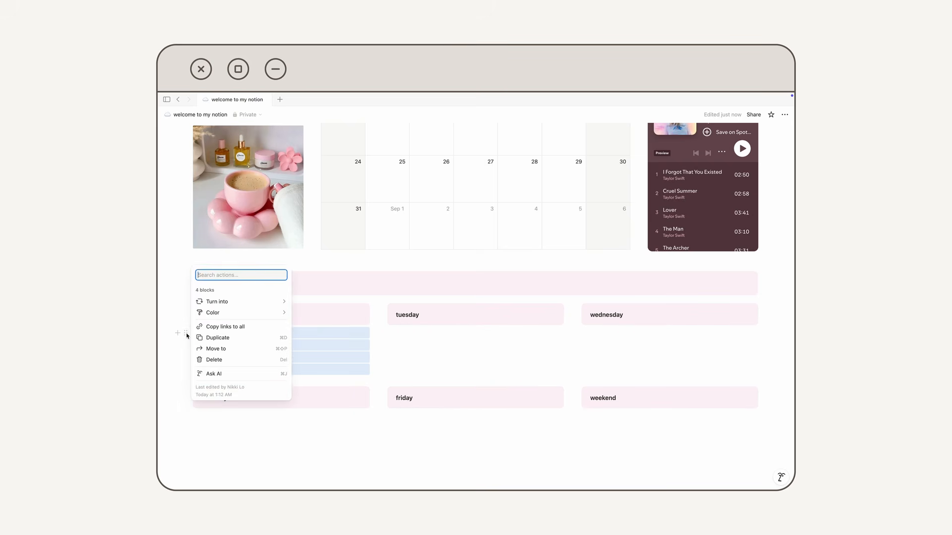
click(213, 334)
drag(187, 382, 410, 345)
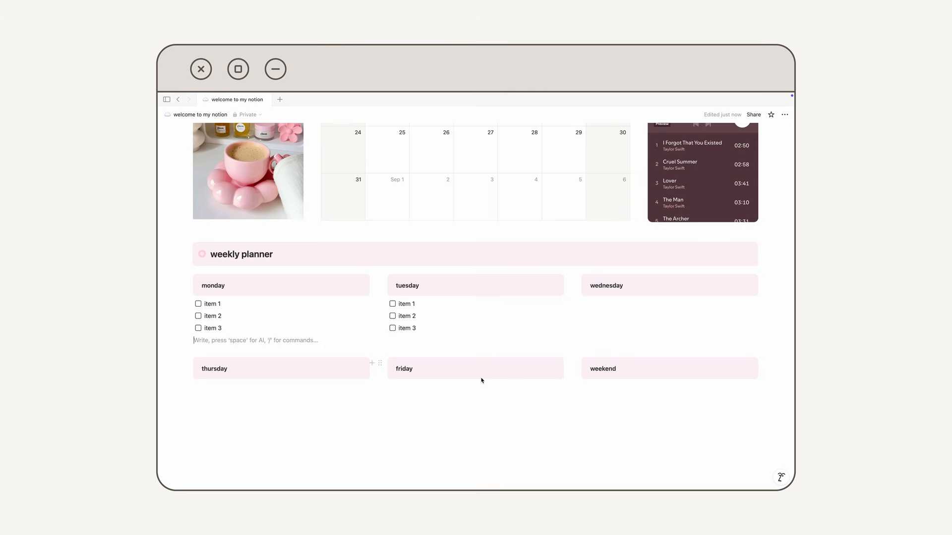
Step: Place a copy of the three-item checklist beneath wednesday and further copies below the second row of day callouts
text(item 1 item 2 item 3)
drag(186, 340, 602, 297)
click(335, 381)
text(item 1 item 2 item 3)
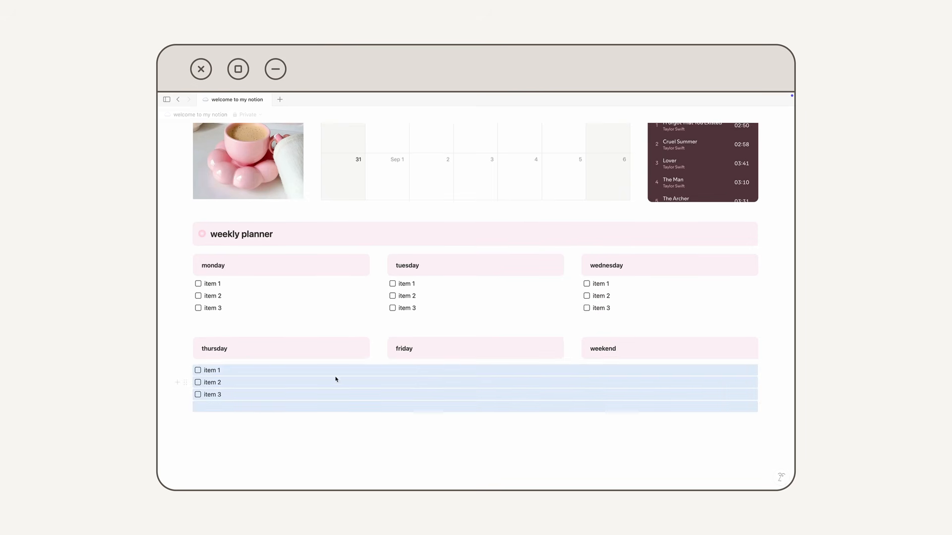
click(317, 406)
text(item 1 item 2 item 3)
Step: Try to move the checklist copies into the second-row day columns and undo the moves
scroll(268, 385, down, 2)
drag(186, 363, 420, 315)
drag(181, 351, 245, 431)
drag(244, 432, 200, 374)
drag(185, 376, 195, 327)
drag(410, 320, 404, 382)
key(super+z)
key(super+z)
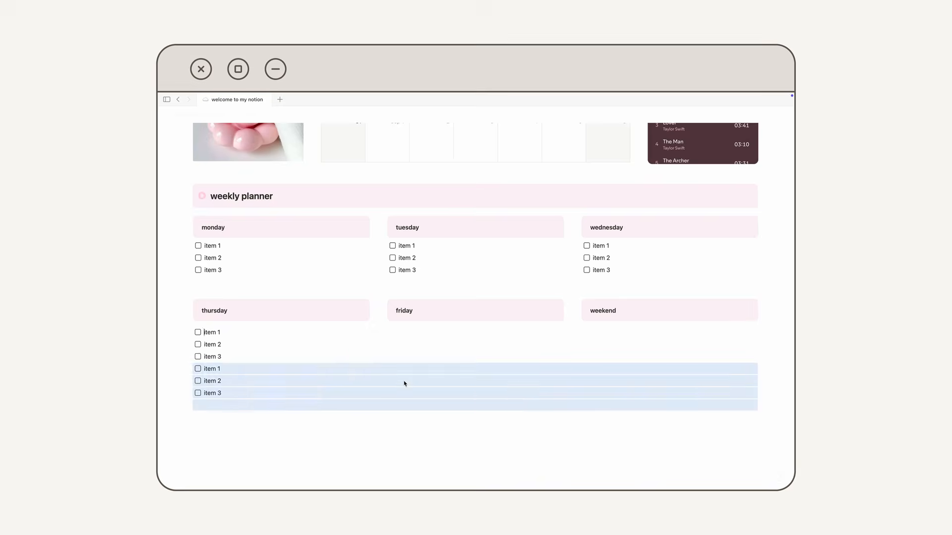
Step: Distribute copies of the three-item checklist beneath the thursday, friday and weekend callouts
click(250, 403)
drag(249, 404, 431, 323)
drag(240, 445, 602, 324)
click(323, 445)
text(item 1 item 2 item 3)
click(515, 435)
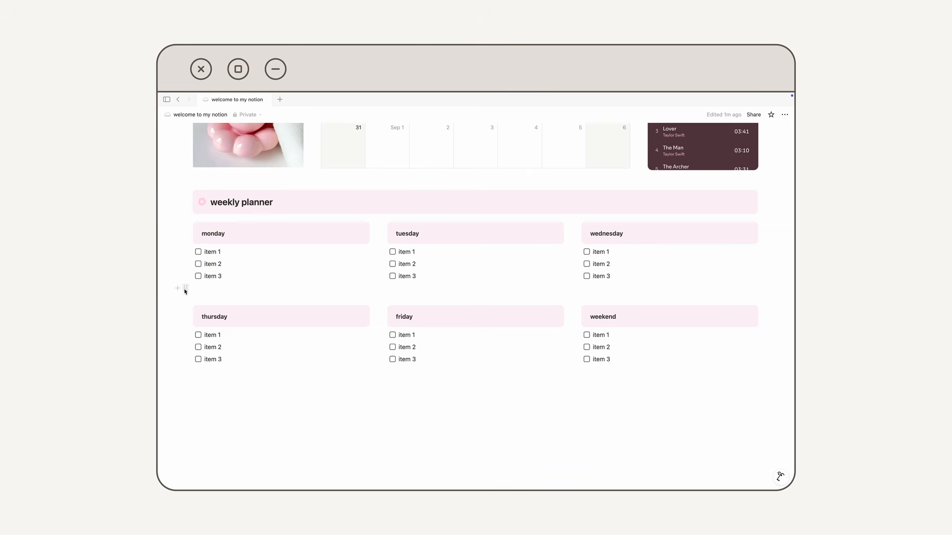
Step: Place an empty line beneath the weekly planner heading and empty lines between the monday, tuesday and wednesday callouts and their checklists
drag(184, 290, 251, 215)
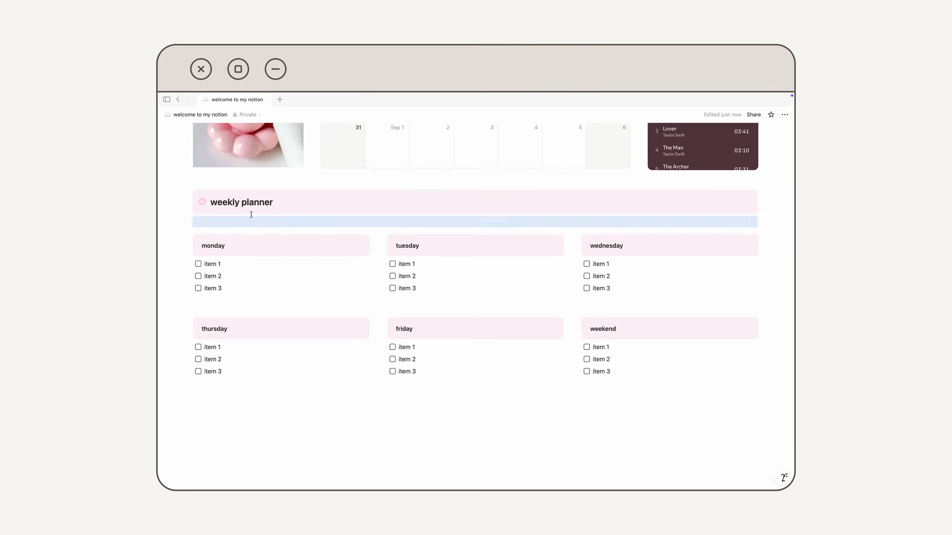
click(250, 388)
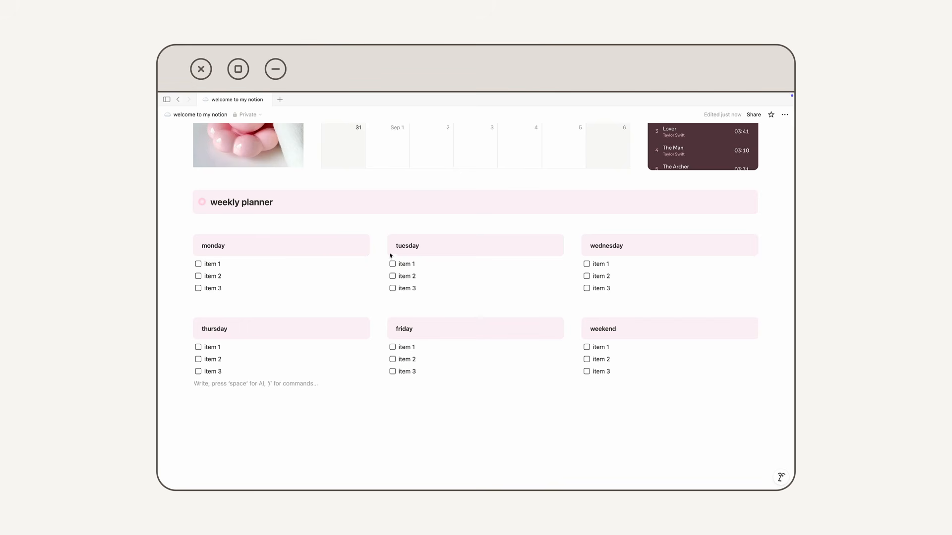
click(404, 302)
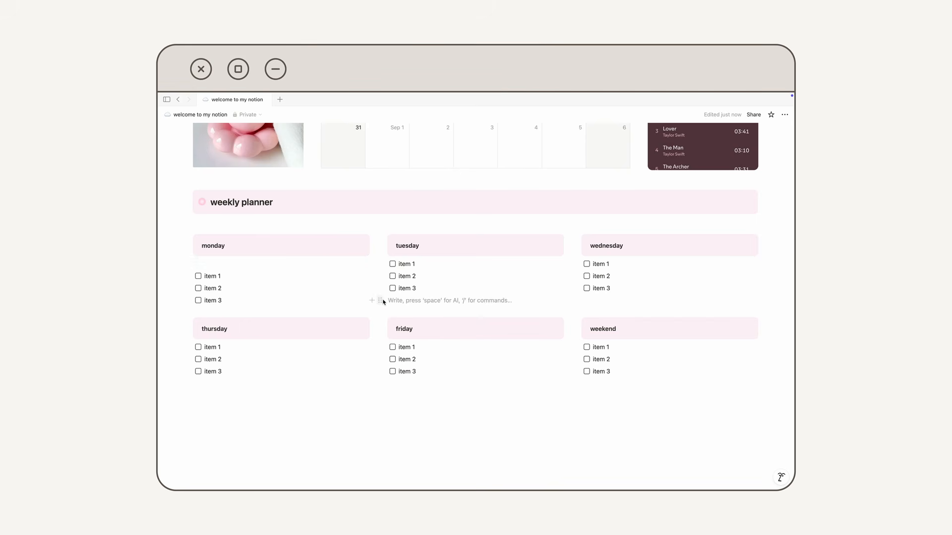
drag(380, 300, 410, 258)
click(598, 303)
drag(574, 301, 604, 258)
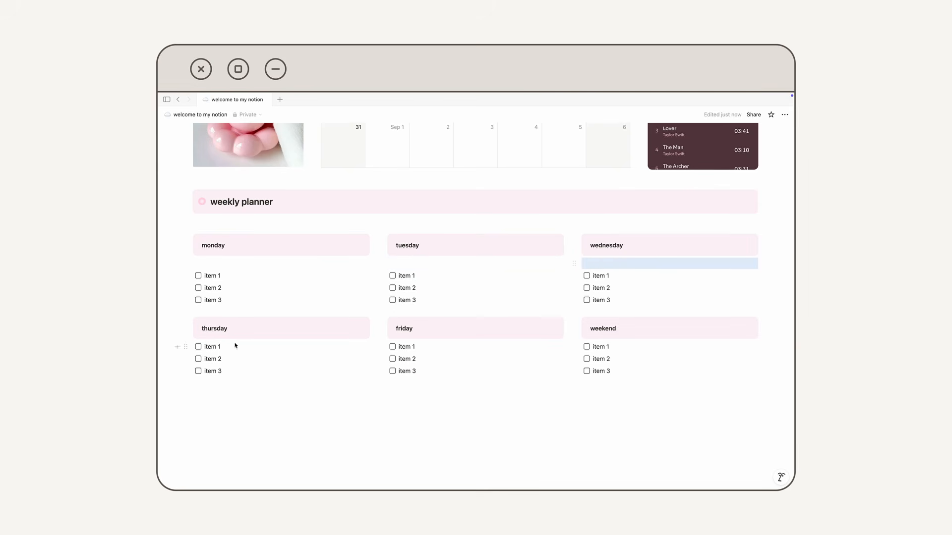
Step: Place an empty line between each thursday, friday and weekend callout and its checklist, and start a new line below the planner
click(218, 392)
drag(186, 364, 227, 325)
click(402, 365)
drag(380, 367, 419, 325)
click(411, 428)
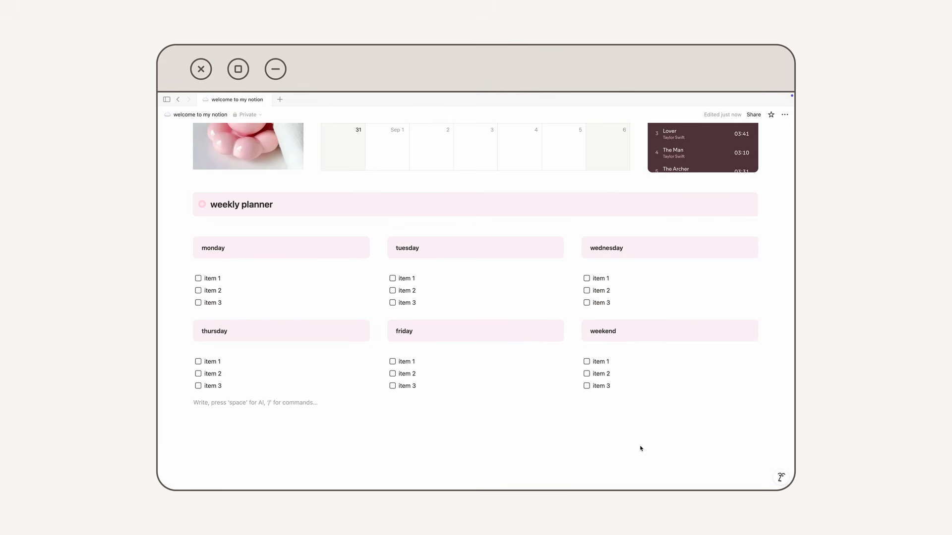
Step: Duplicate the weekly planner heading callout and place the copy beneath the second row of day checklists
scroll(558, 327, up, 15)
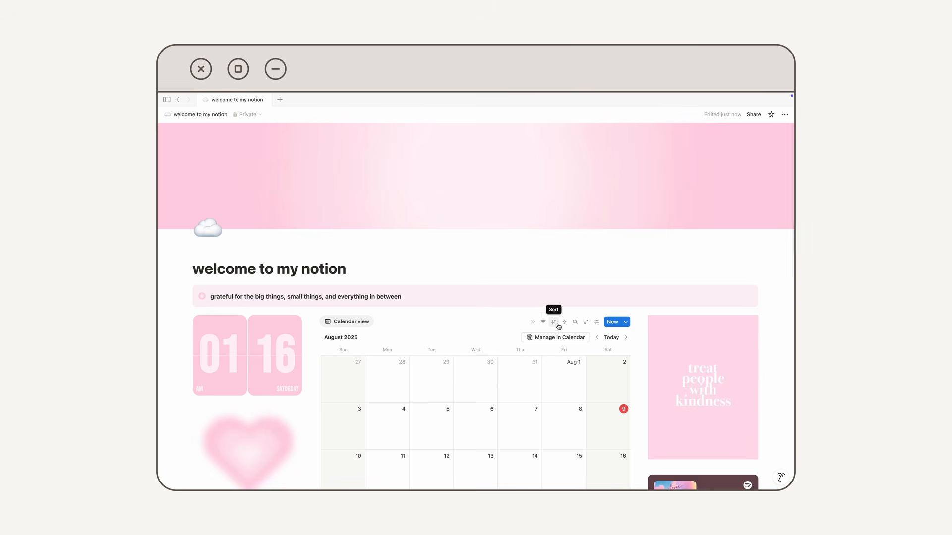
scroll(559, 326, down, 3)
scroll(559, 326, down, 5)
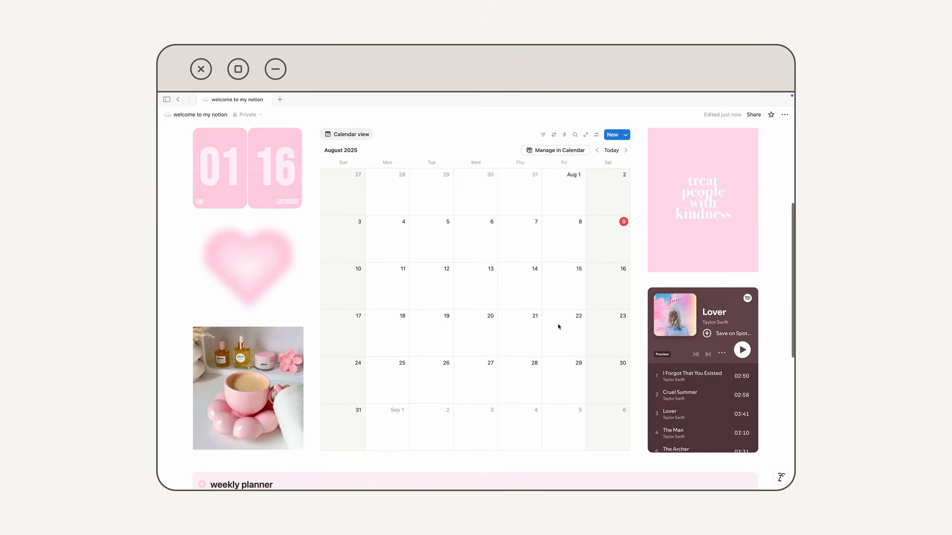
scroll(559, 327, down, 2)
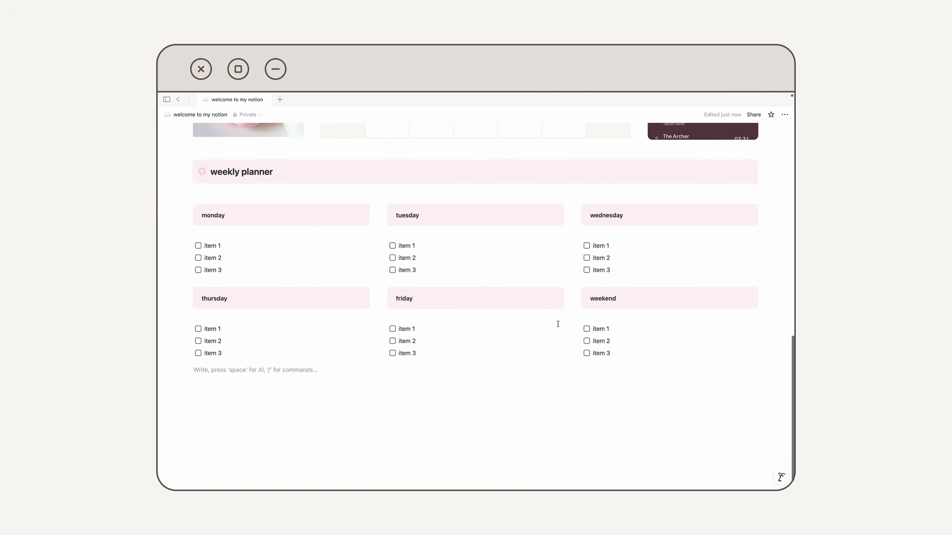
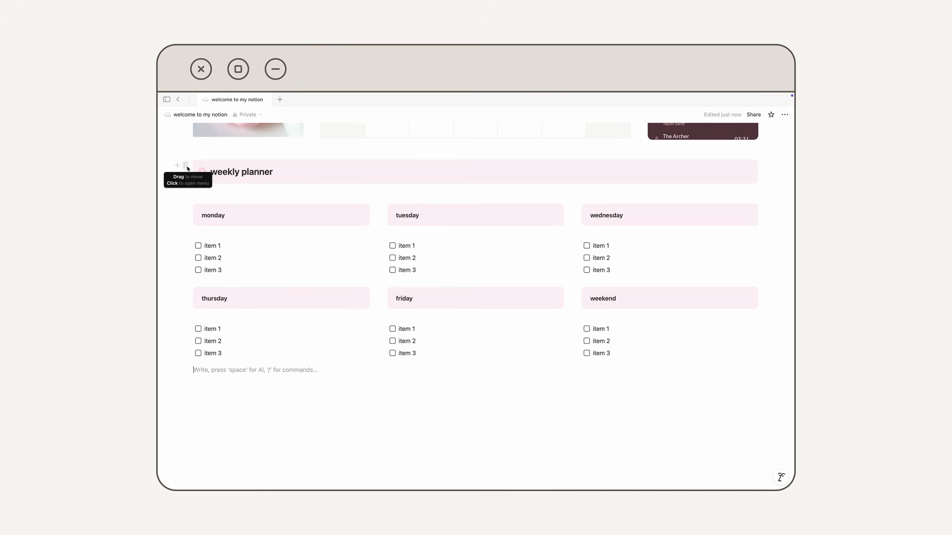
click(186, 167)
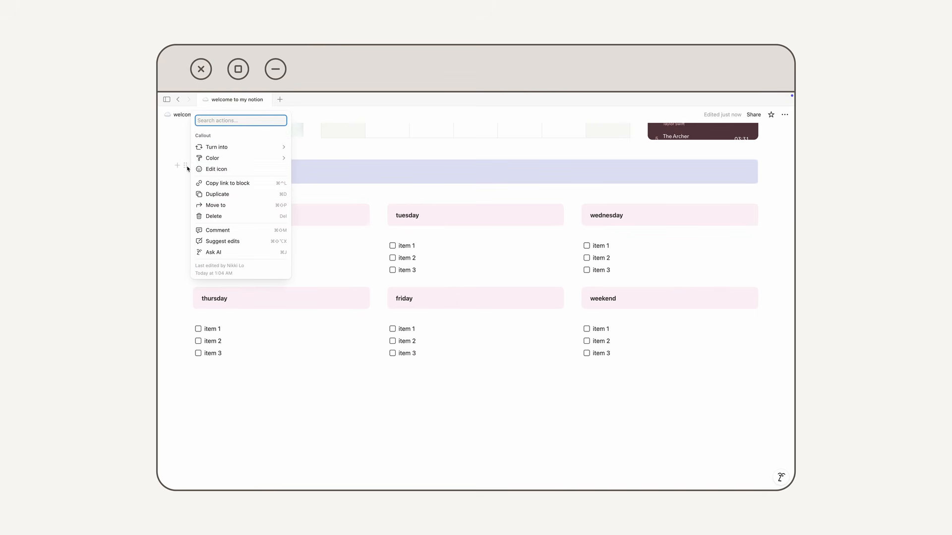
click(219, 195)
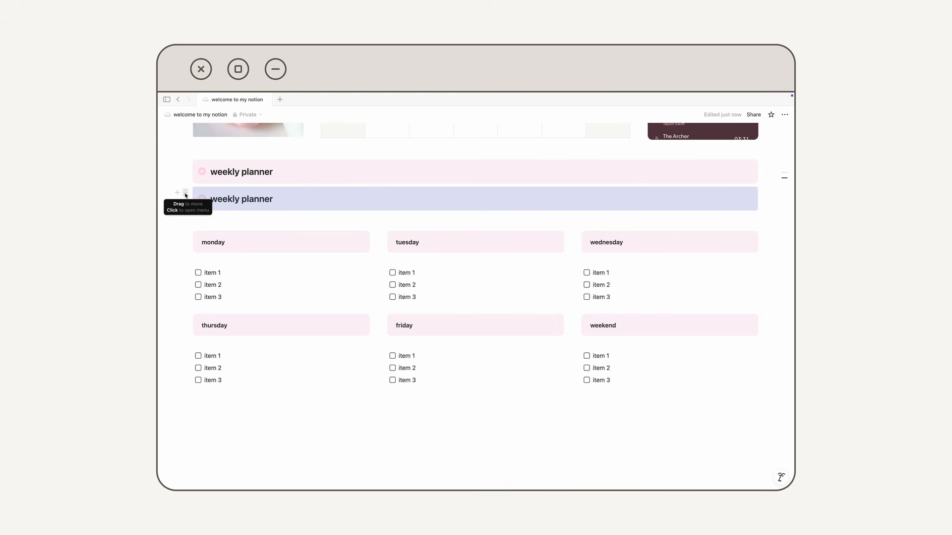
drag(186, 195, 235, 401)
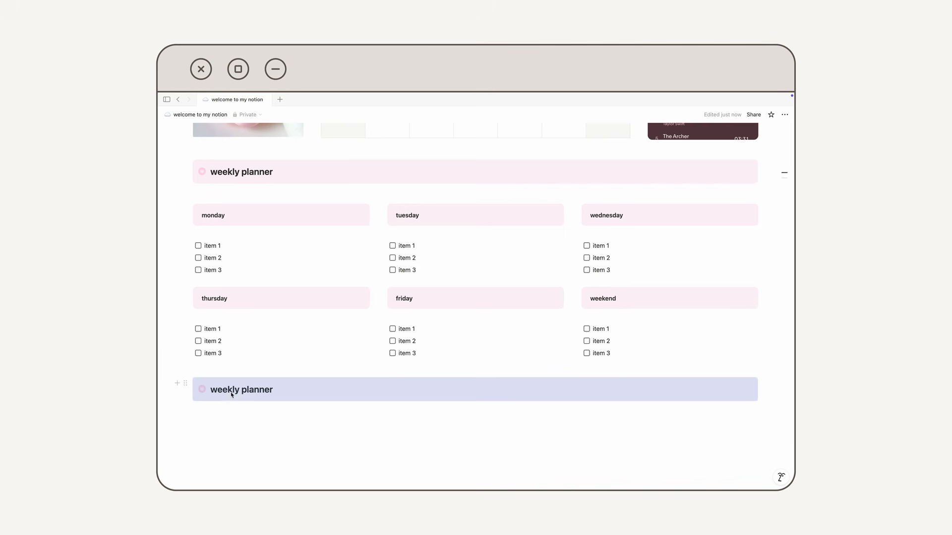
Step: Retitle the copied heading callout as "vision board" and start a new line beneath it
click(231, 394)
key(ctrl+a)
text(vi)
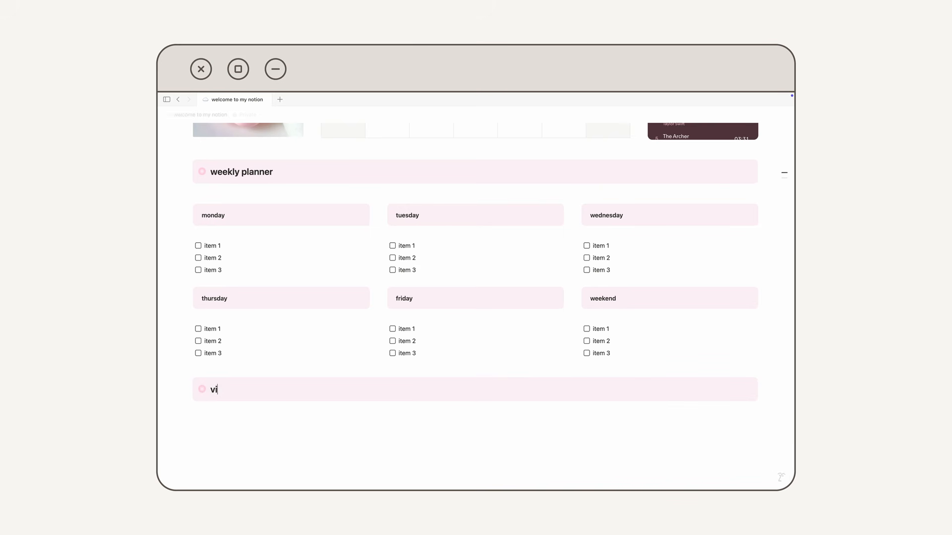
text(sion board)
key(Return)
Step: Upload pictures including 8.jpg and 11.jpg from the notion folder as image blocks beneath the vision board heading
scroll(224, 406, down, 1)
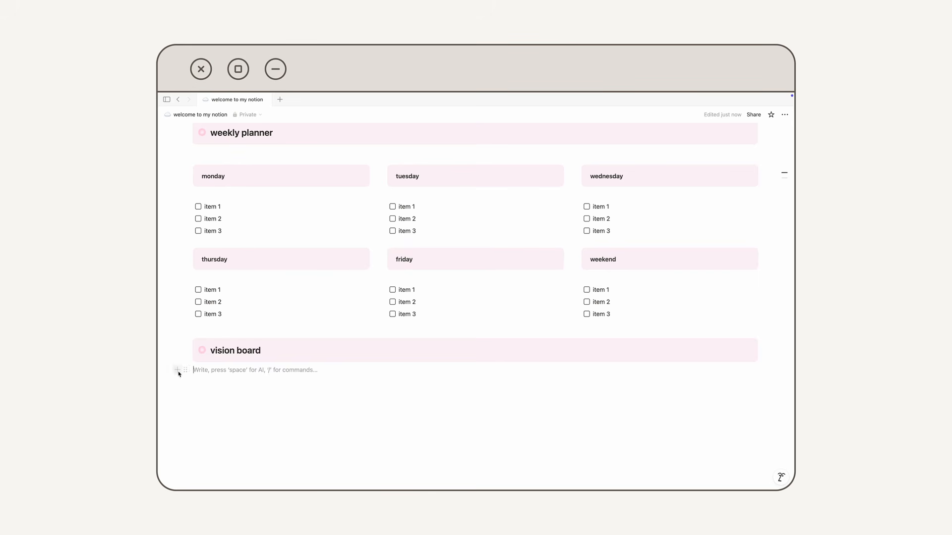
click(178, 370)
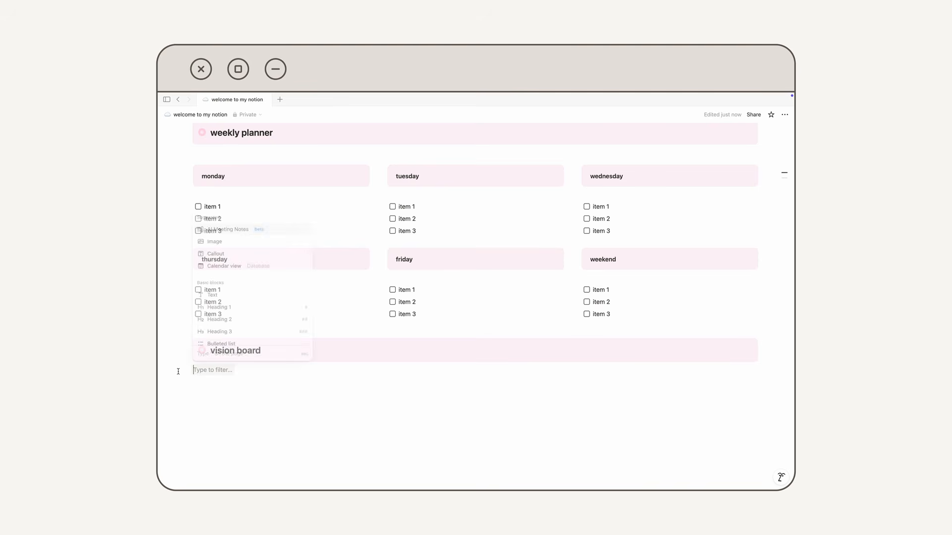
click(241, 242)
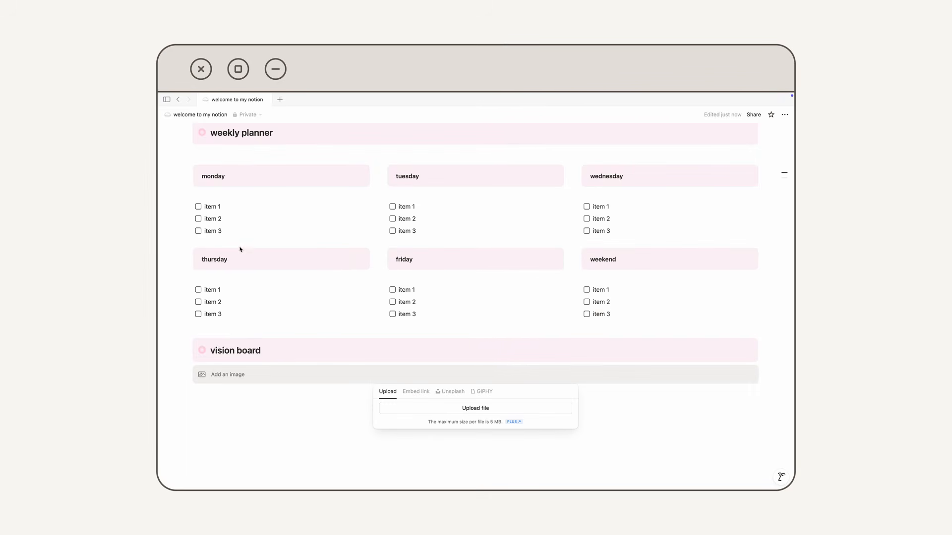
click(400, 407)
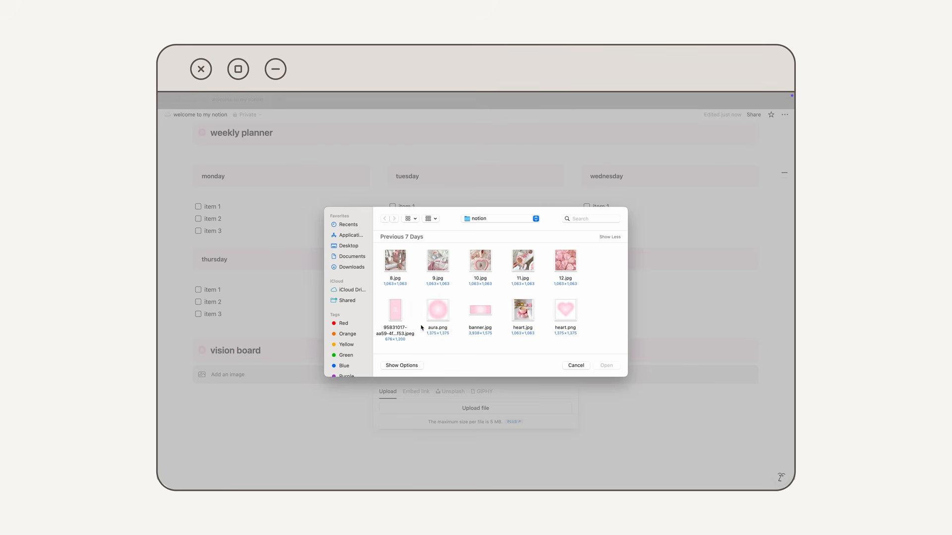
double_click(395, 261)
click(475, 421)
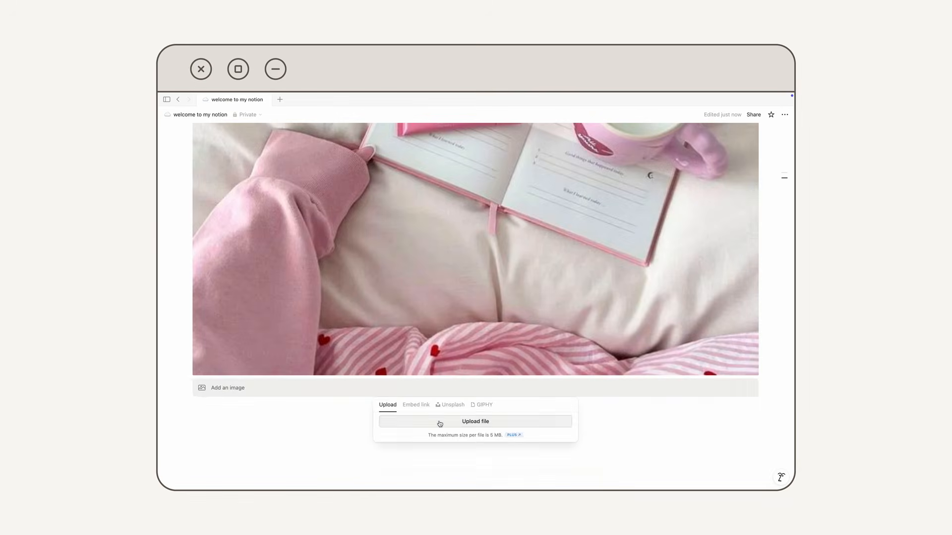
click(437, 421)
double_click(523, 260)
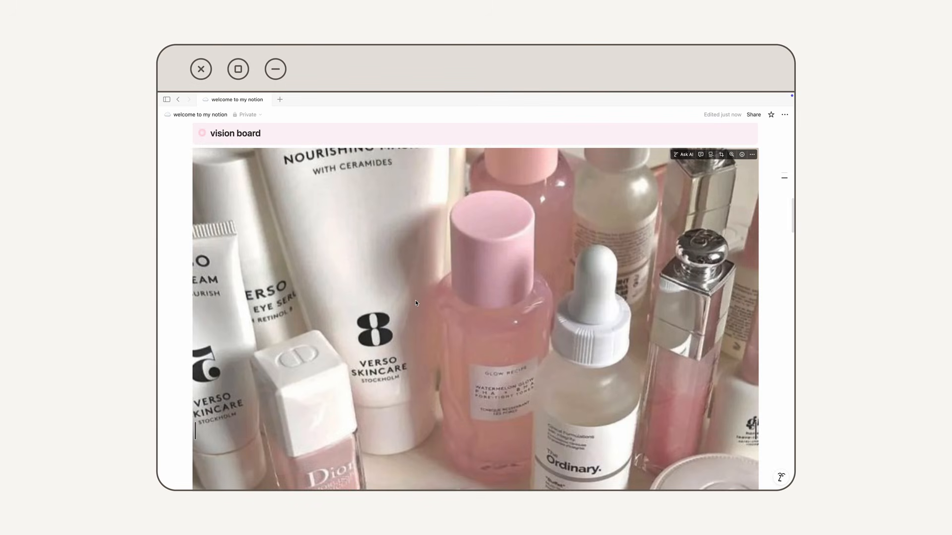
scroll(415, 303, down, 2)
scroll(416, 303, down, 5)
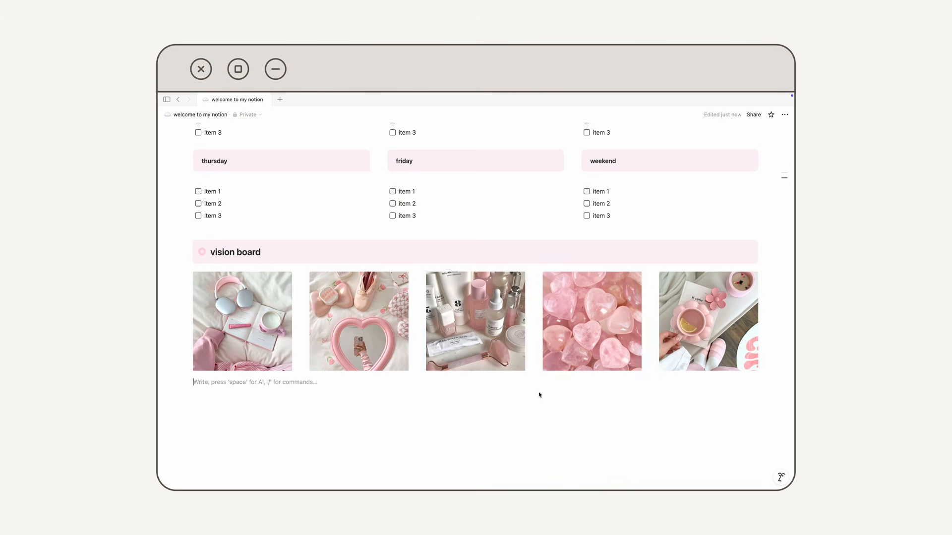
Step: Move the empty line from below the pictures to directly beneath the vision board heading, and start a new line below the pictures
scroll(331, 419, up, 10)
scroll(330, 419, down, 1)
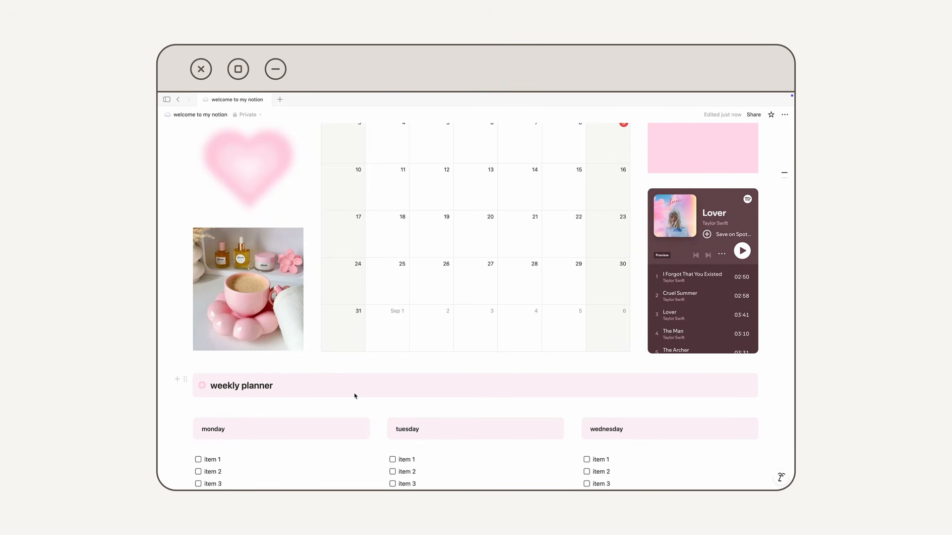
scroll(355, 396, down, 10)
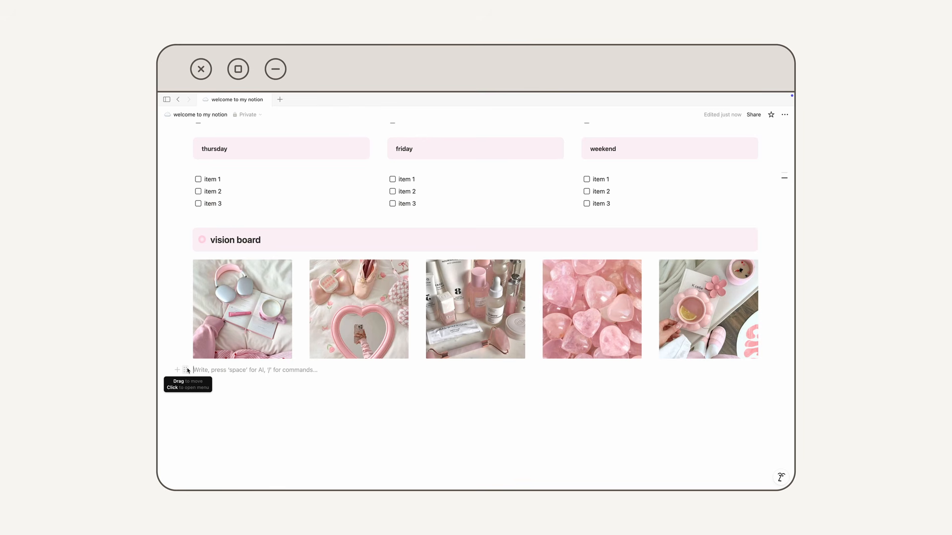
drag(188, 370, 253, 254)
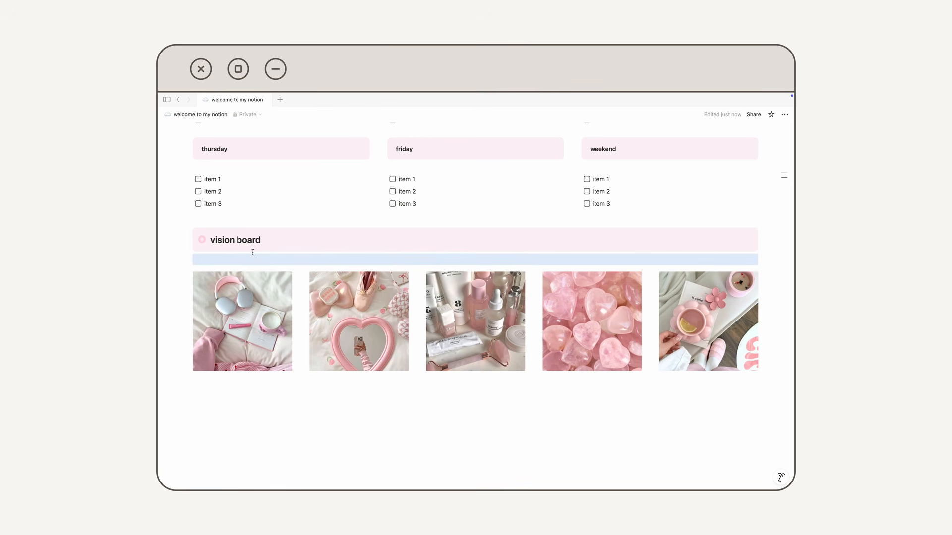
click(244, 414)
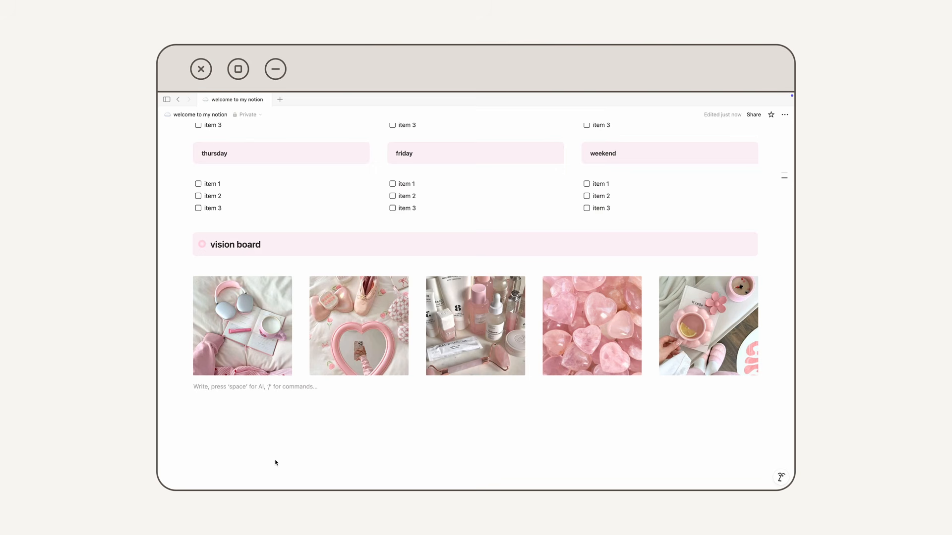
Step: Duplicate the vision board heading callout and place the copy beneath the row of pictures
scroll(276, 462, down, 1)
click(186, 222)
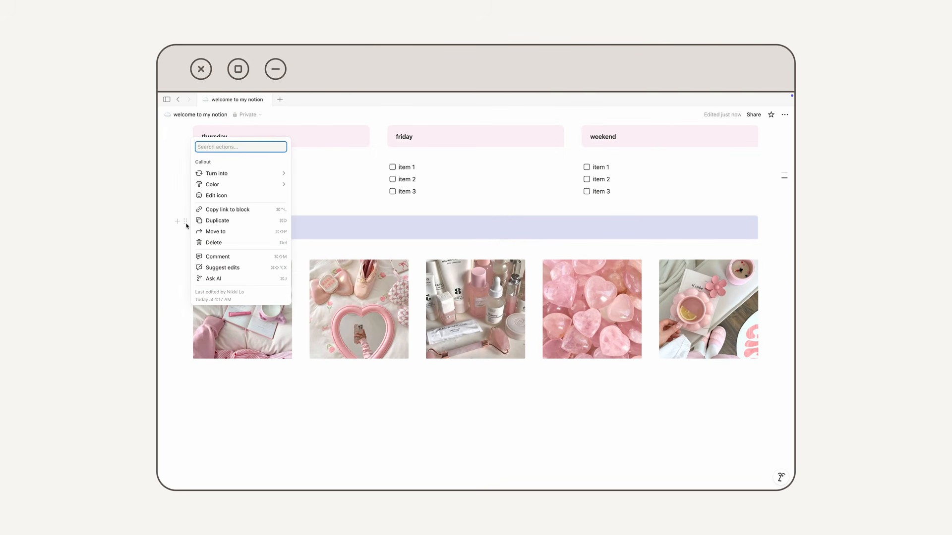
click(208, 223)
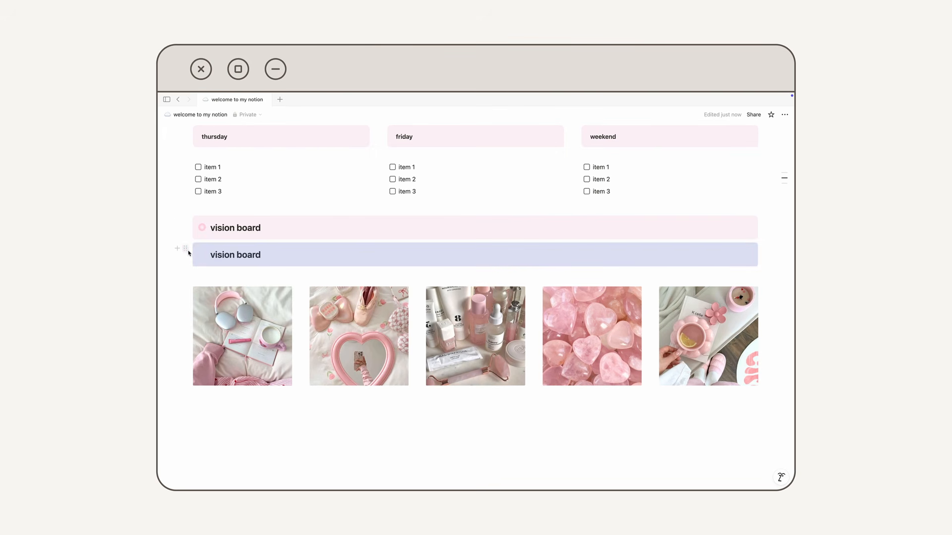
drag(186, 250, 211, 400)
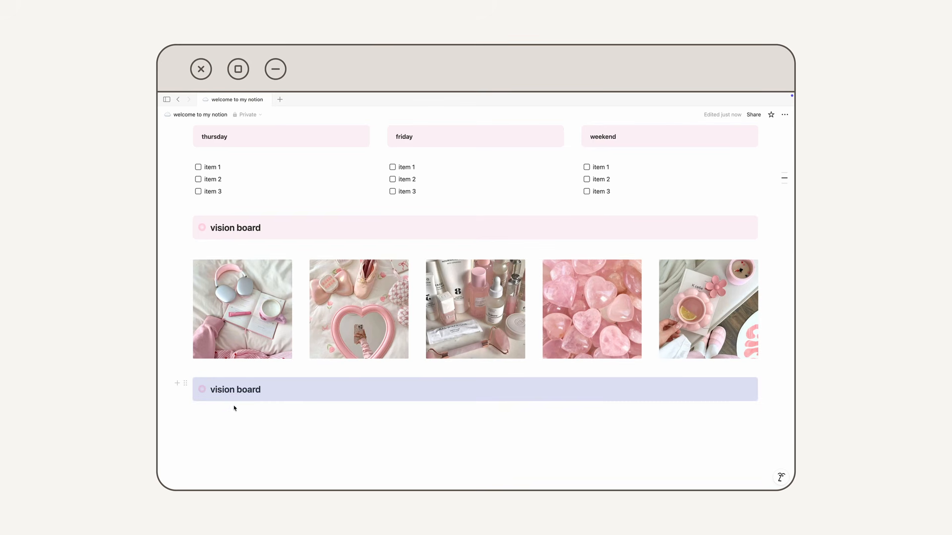
Step: Retitle the copied callout below the pictures as "journal" and start a new line beneath it
drag(210, 366, 264, 367)
text(jo)
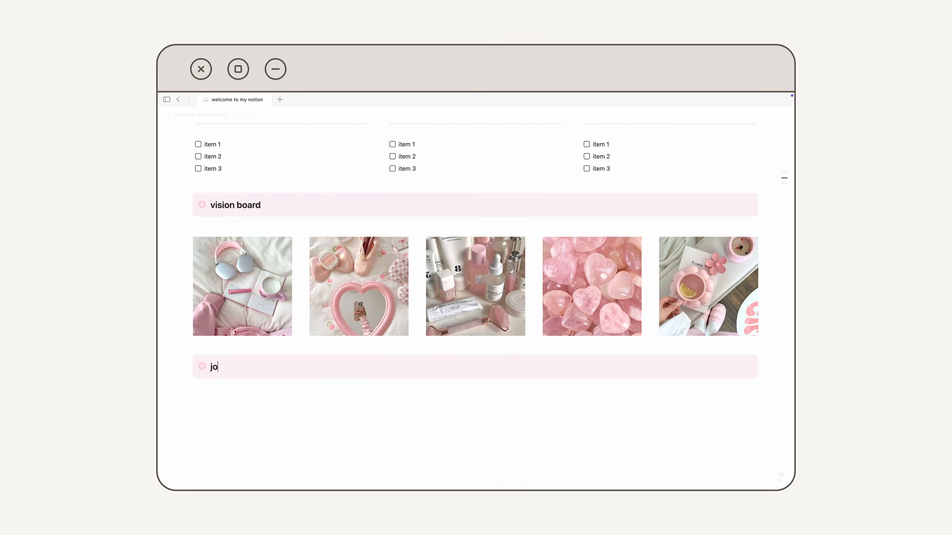
text(urnal)
click(288, 413)
Step: Add a callout beneath the journal heading and title it "♡ affirmations"
scroll(287, 411, down, 1)
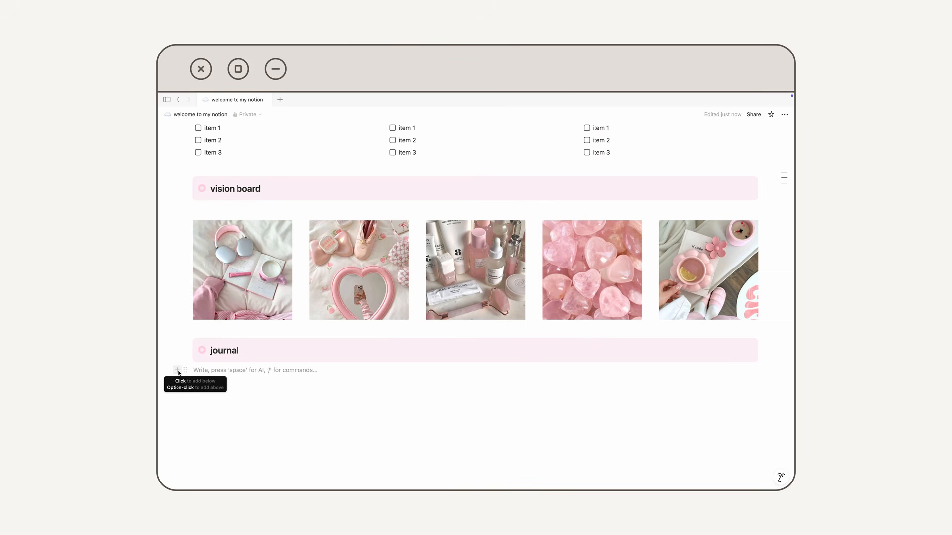
click(177, 369)
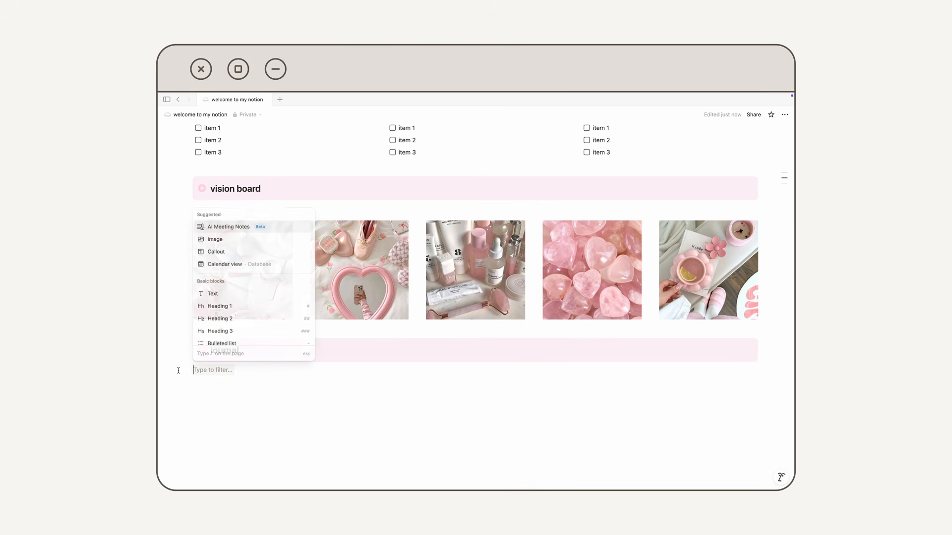
click(240, 254)
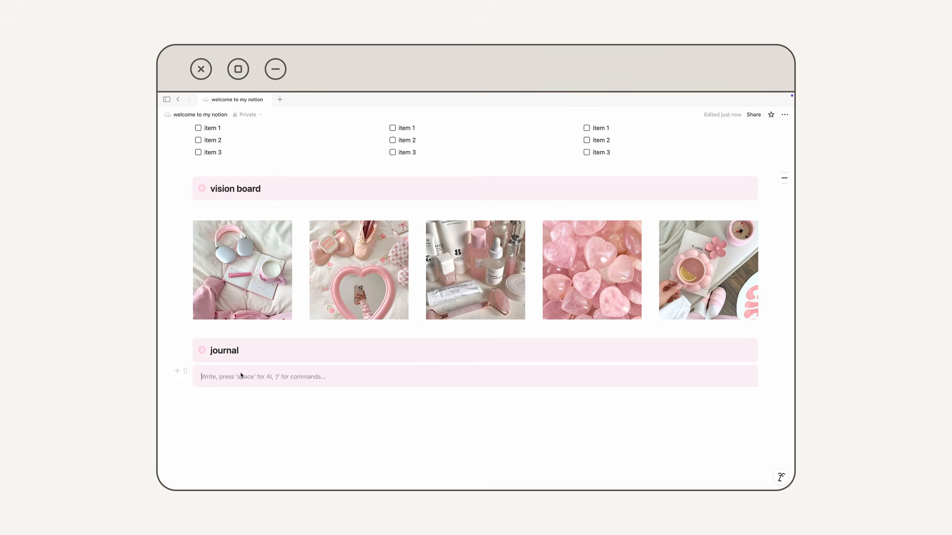
text(♡)
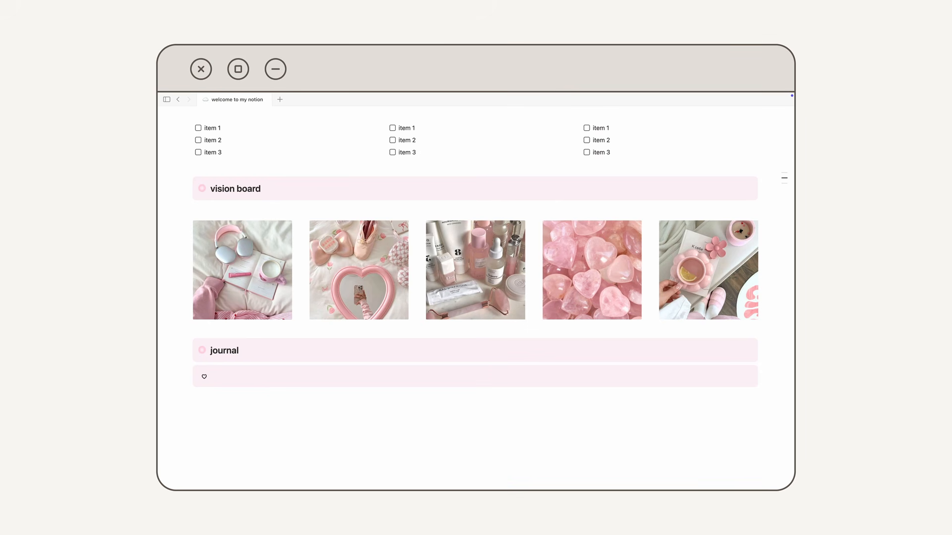
text(affirmations)
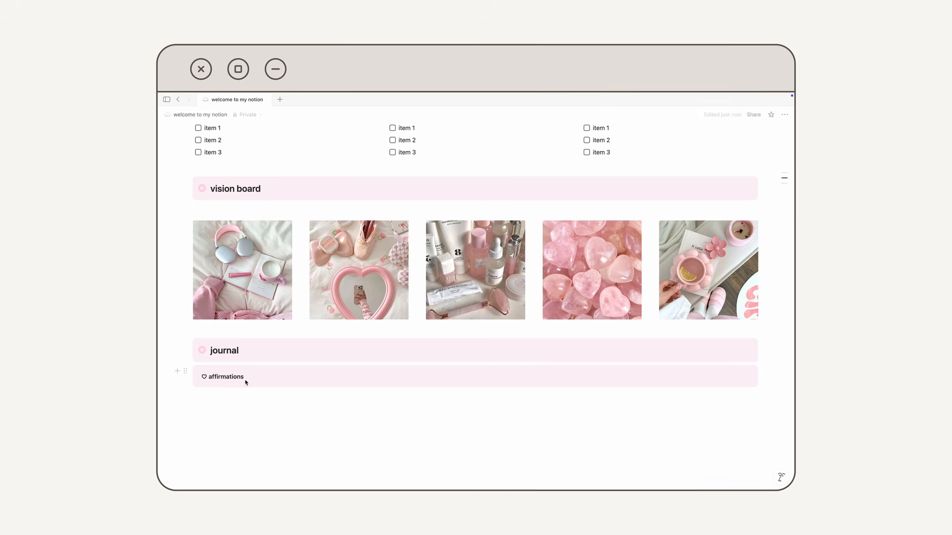
Step: Start a bulleted list beneath the affirmations title inside the callout, with "item 1" as its first entry
key(Return)
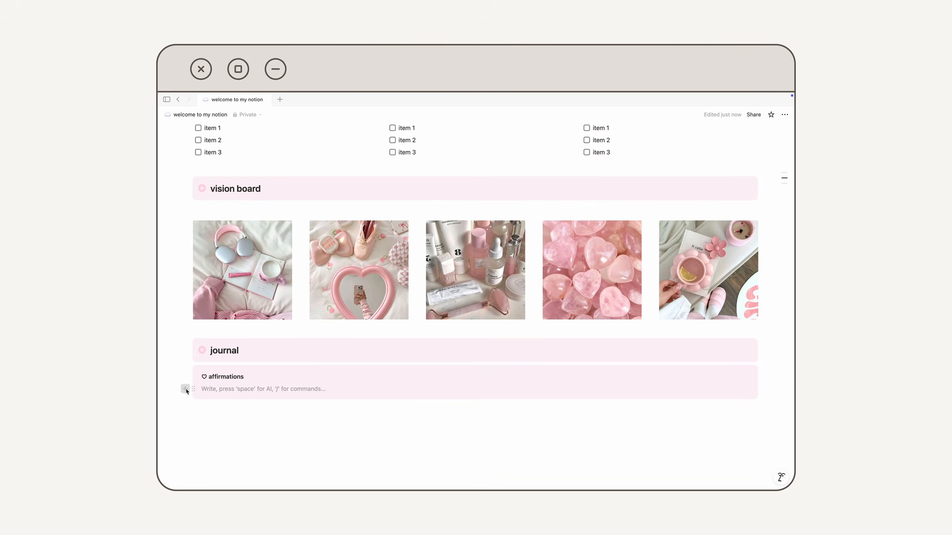
click(185, 389)
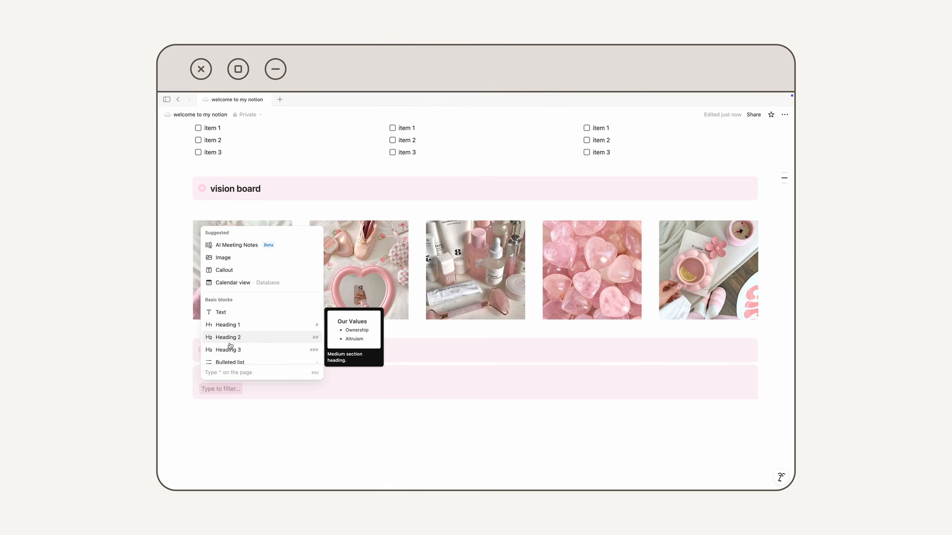
scroll(230, 345, down, 2)
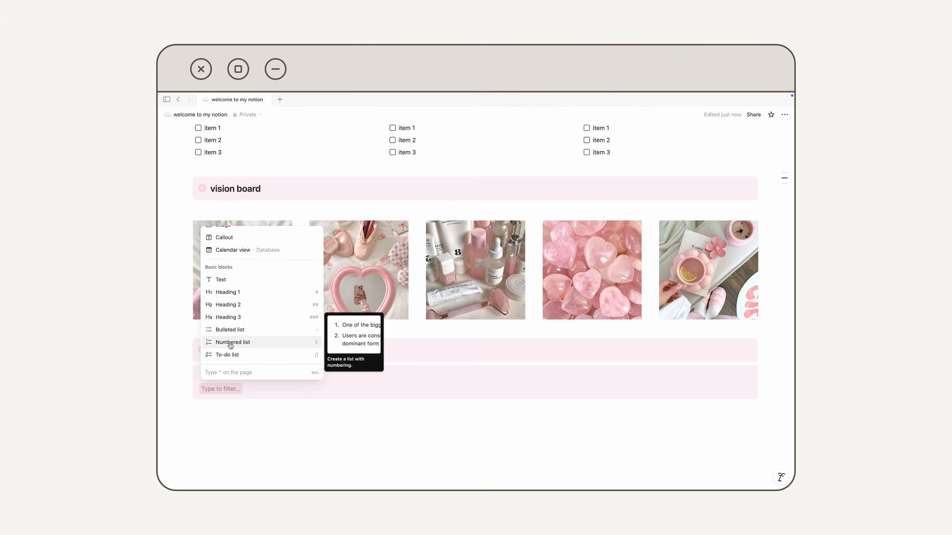
click(233, 335)
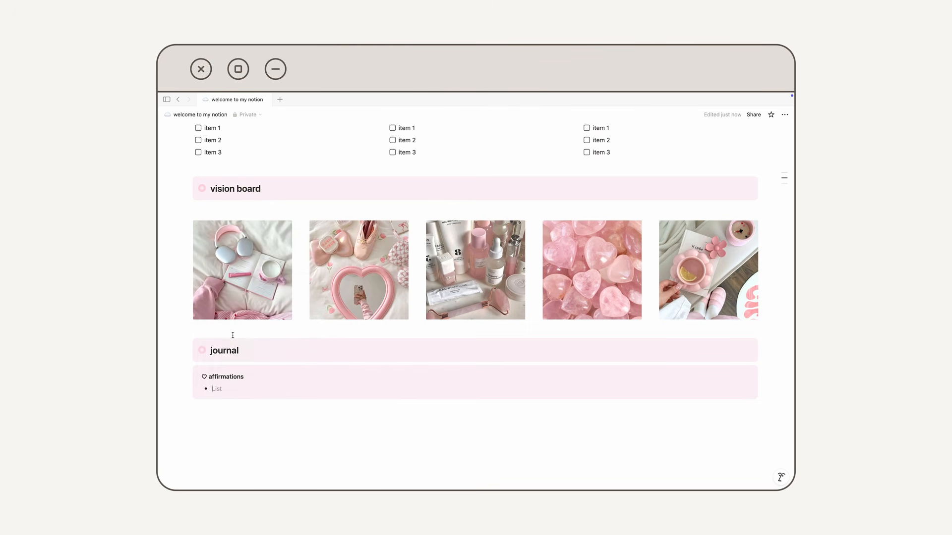
scroll(226, 377, down, 1)
text(item)
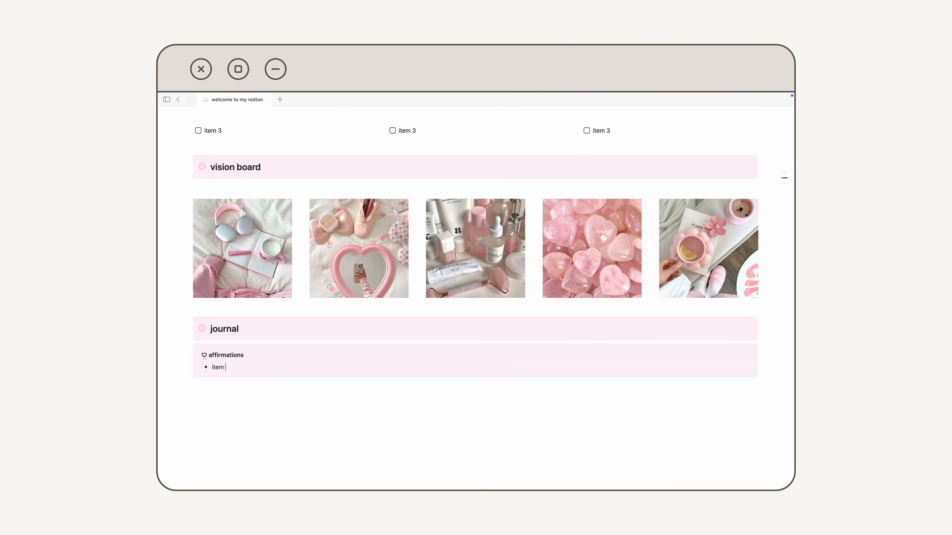
text( one)
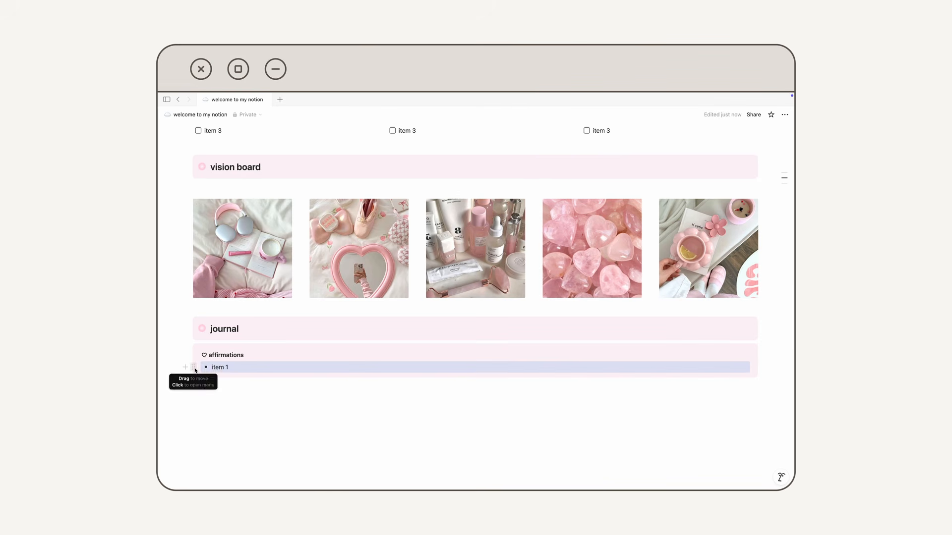
Step: Duplicate the "item 1" bullet in the affirmations callout until the list has five entries
click(194, 367)
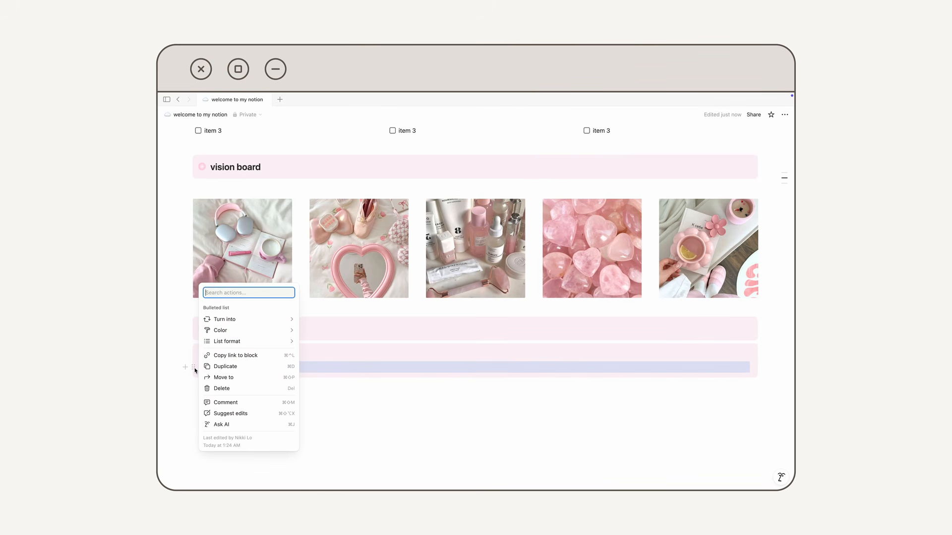
click(232, 368)
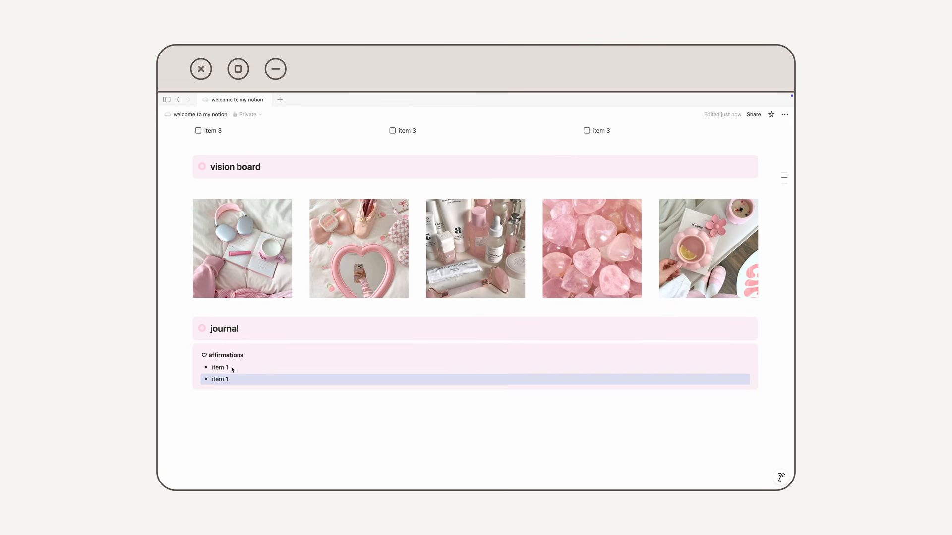
click(193, 380)
click(217, 376)
click(193, 391)
click(215, 390)
click(193, 403)
click(223, 400)
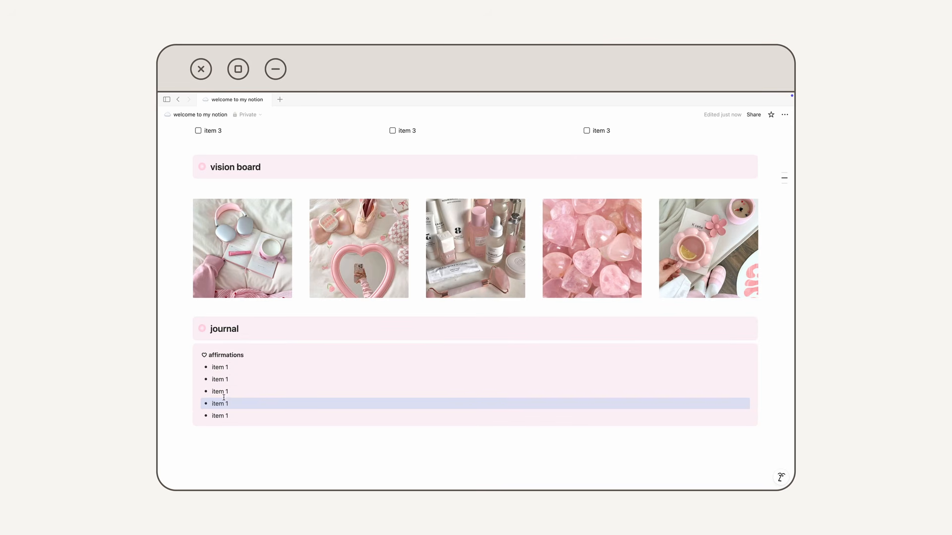
Step: Renumber the four copied bullets in the affirmations callout as item 2, item 3, item 4 and item 5
click(230, 365)
text(2)
click(232, 377)
key(BackSpace)
text(3)
click(236, 390)
text(4)
click(234, 402)
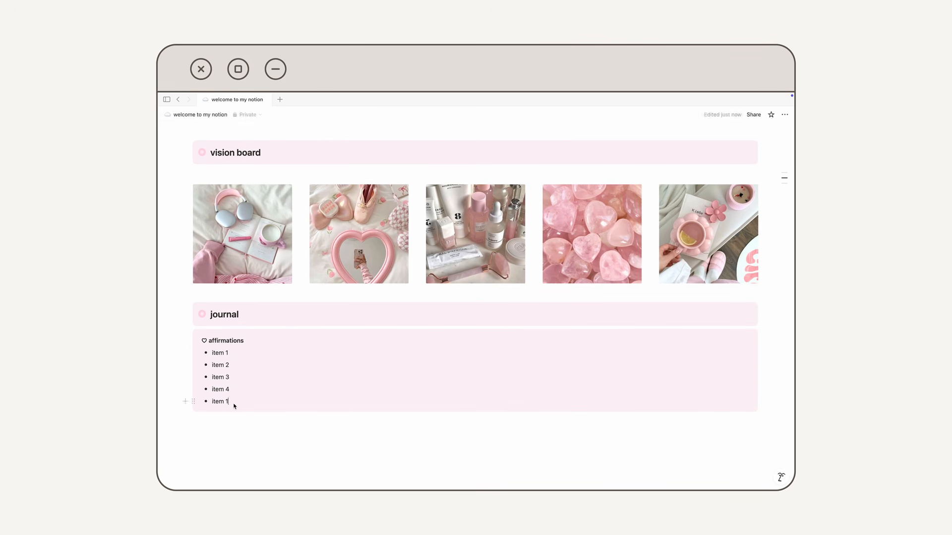
text(5)
scroll(234, 402, down, 1)
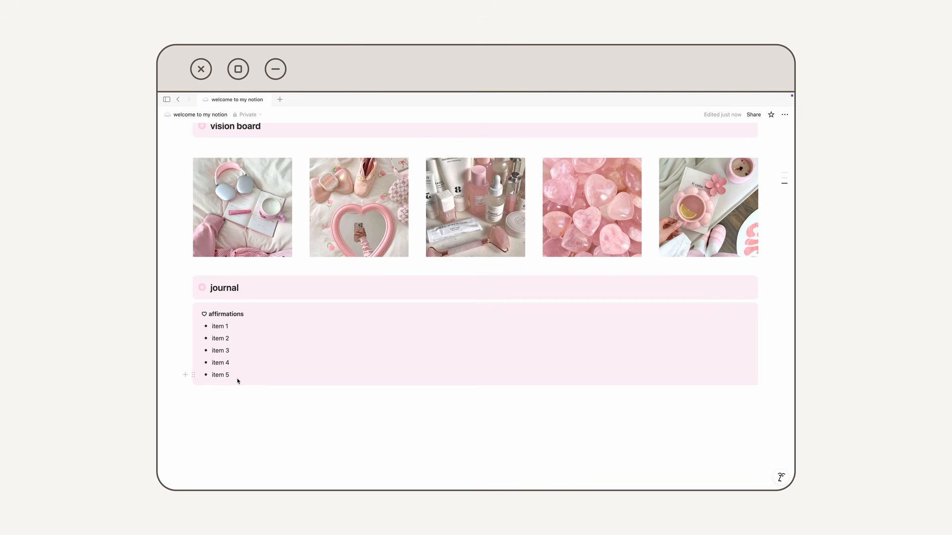
Step: End the bulleted list after item 5 and insert four dividers beneath it inside the affirmations callout
key(Return)
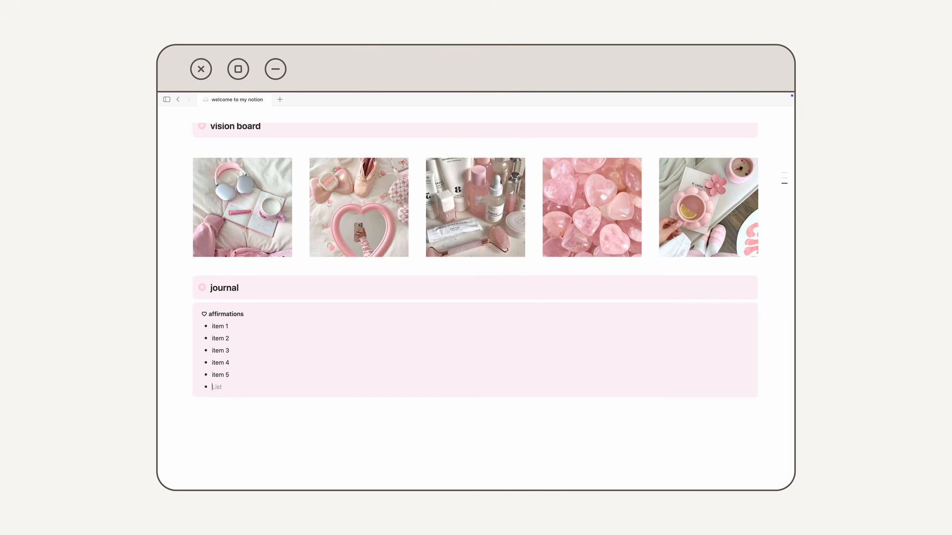
key(Return)
text(---)
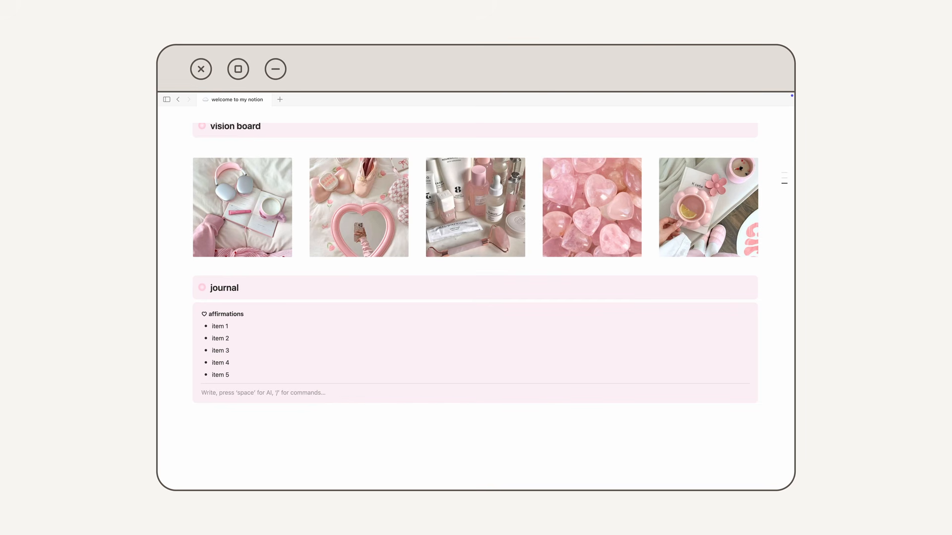
text(------)
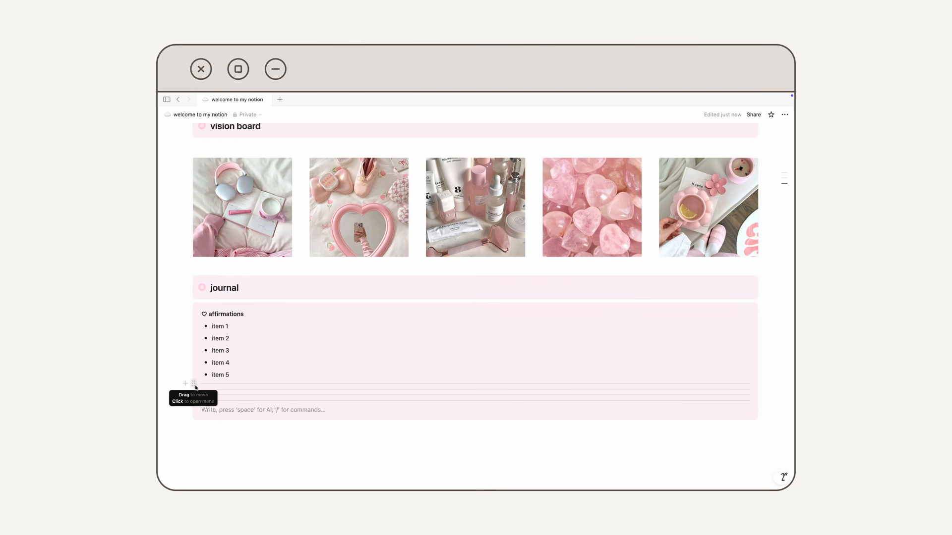
Step: Move the four dividers up so that one separates each pair of neighbouring items in the affirmations list
drag(194, 387, 229, 334)
drag(194, 391, 228, 350)
drag(197, 395, 228, 363)
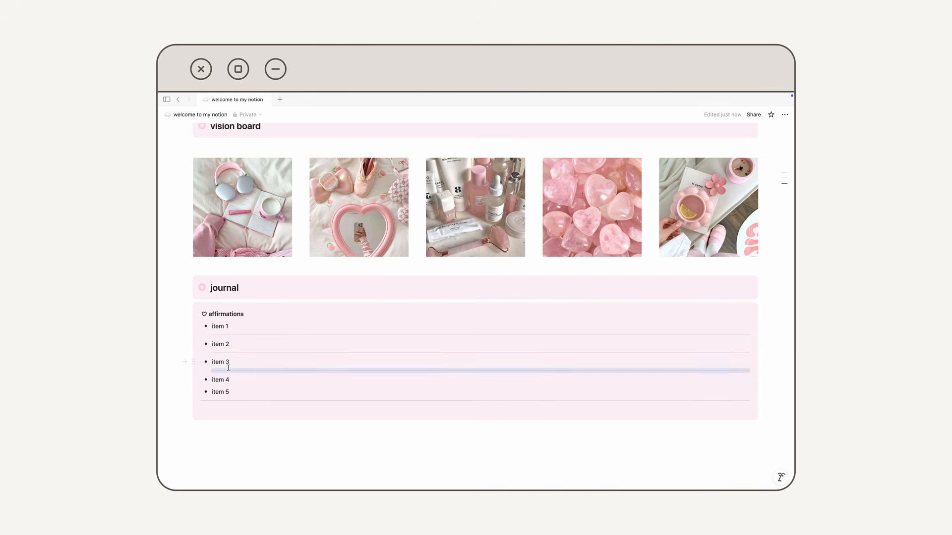
drag(193, 400, 218, 390)
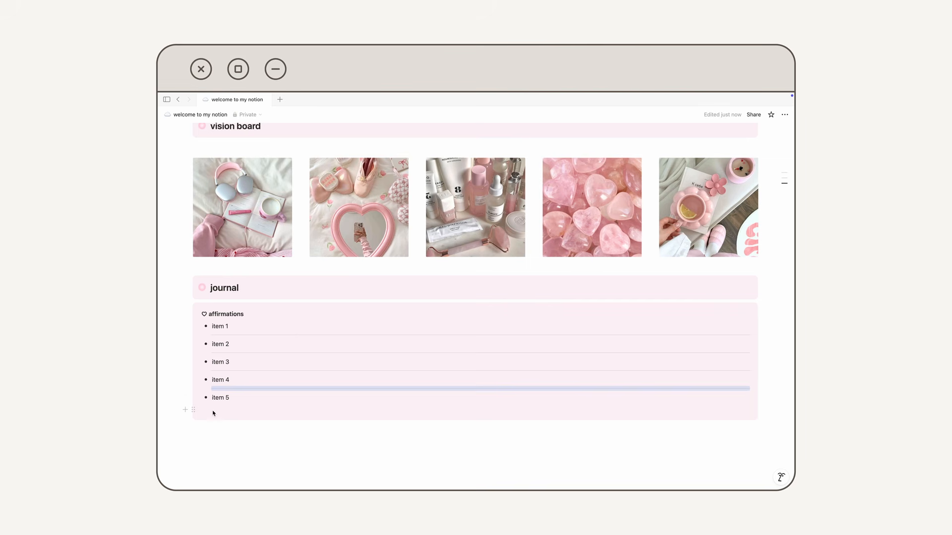
Step: Move the empty line below item 5 to directly beneath the affirmations title, and add another empty line after item 5
click(213, 411)
key(Down)
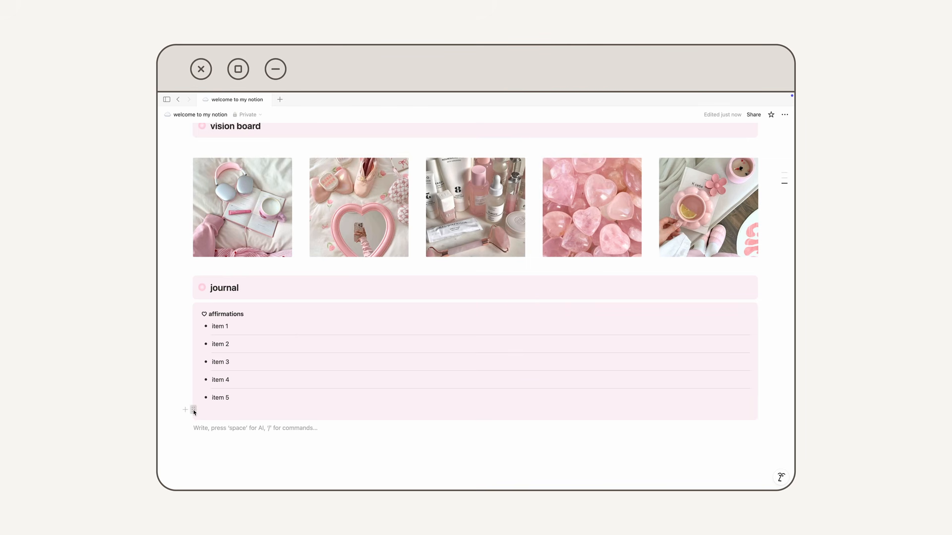
drag(194, 411, 230, 321)
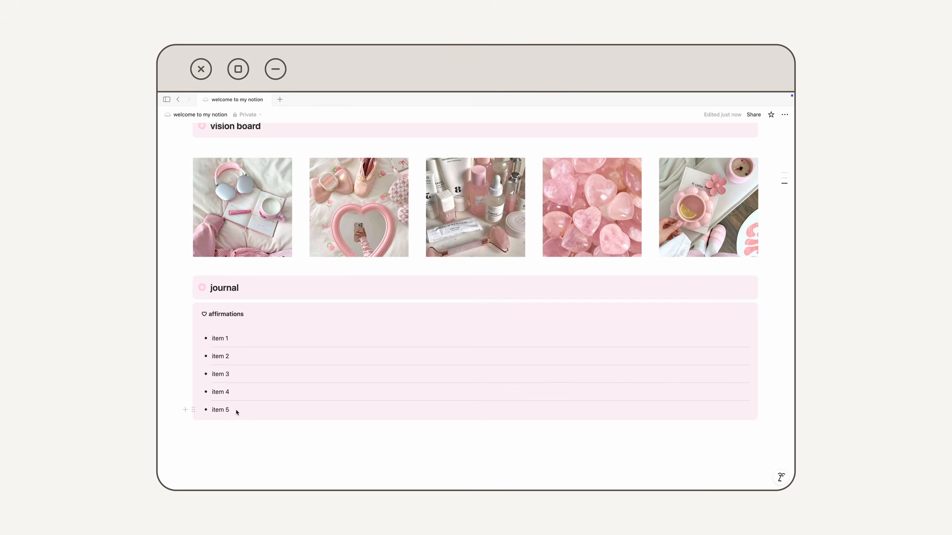
click(237, 412)
key(Return)
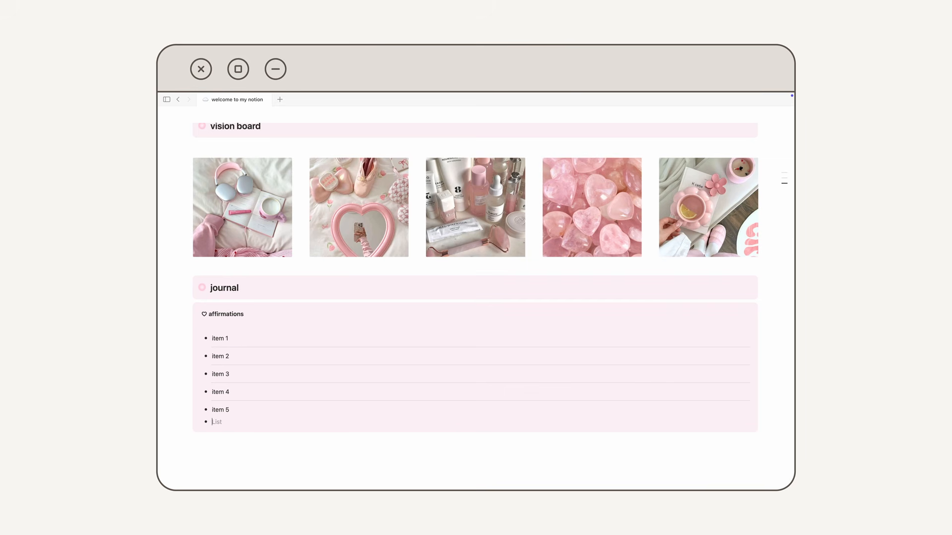
key(Return)
click(239, 448)
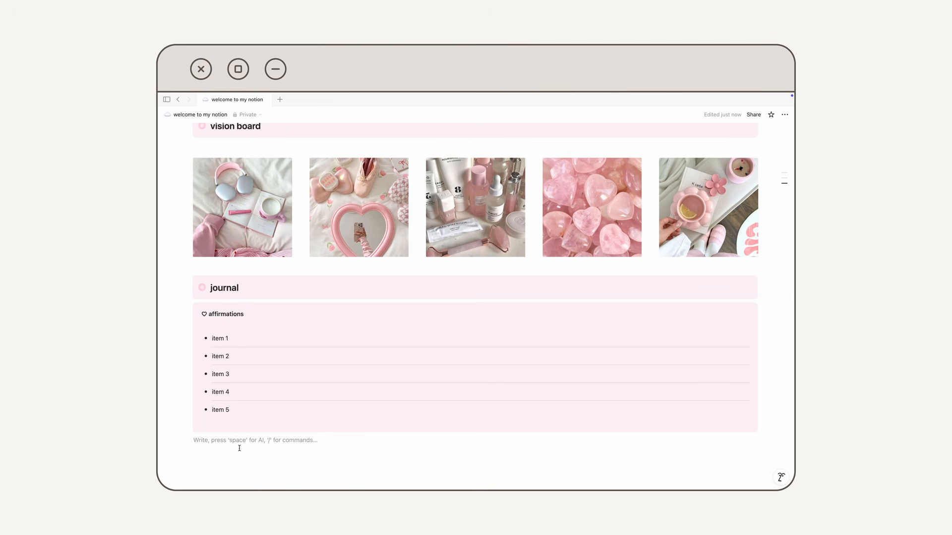
Step: Duplicate the whole affirmations callout and retitle the copy "goals"
scroll(234, 286, down, 3)
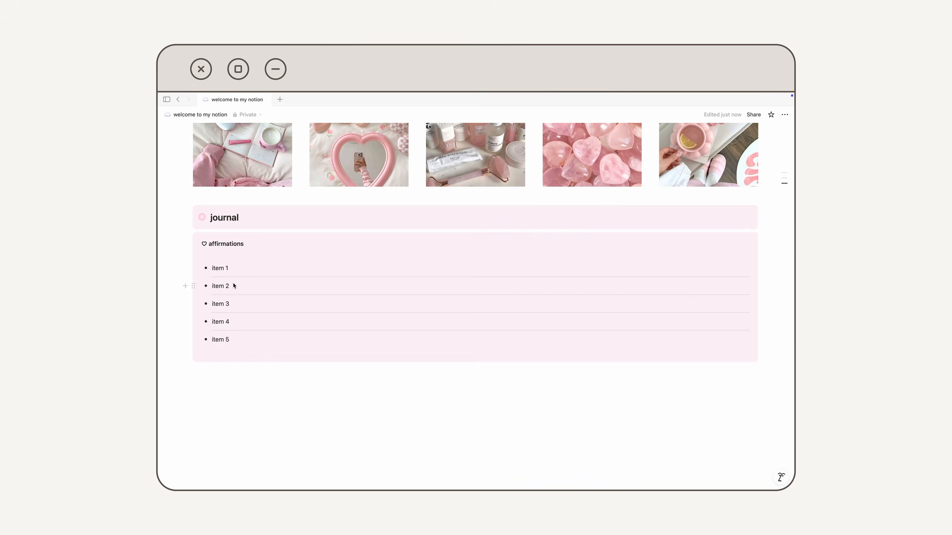
click(185, 238)
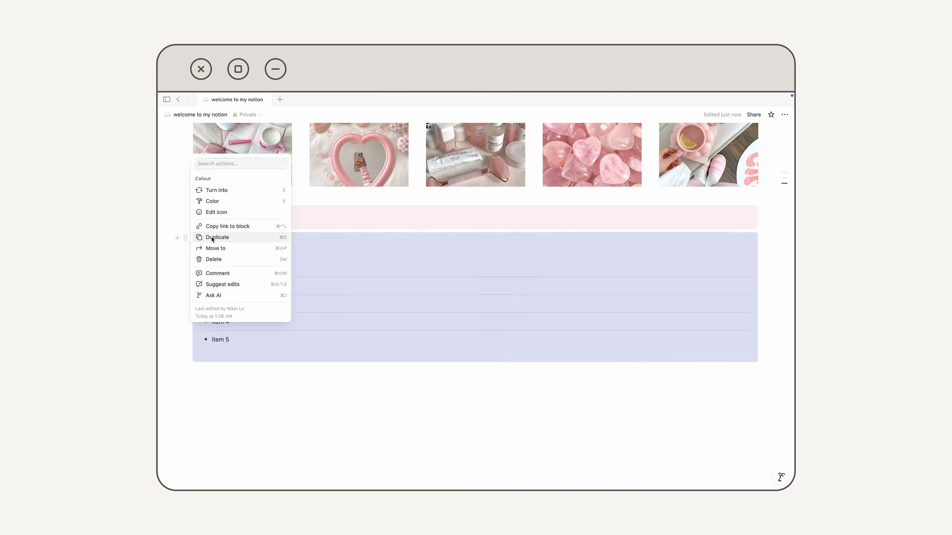
click(213, 238)
double_click(225, 377)
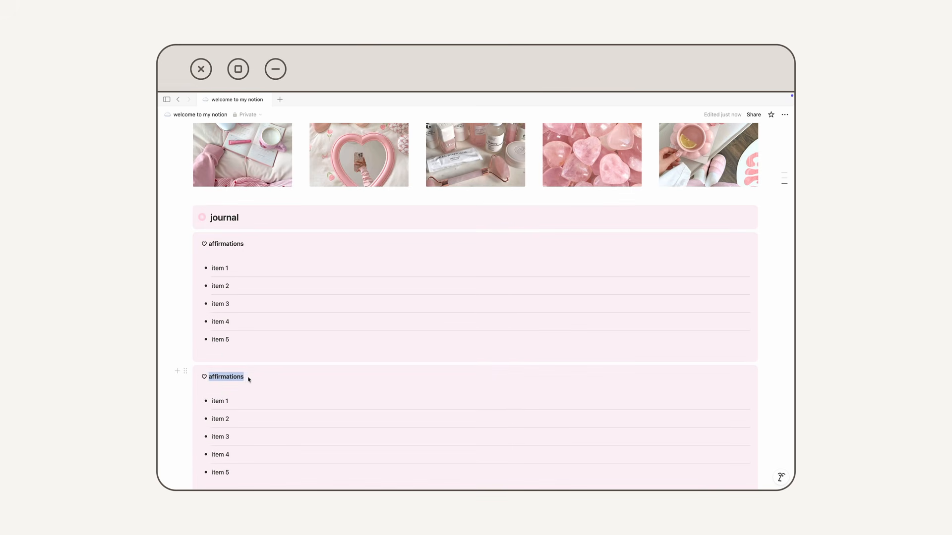
text(goals)
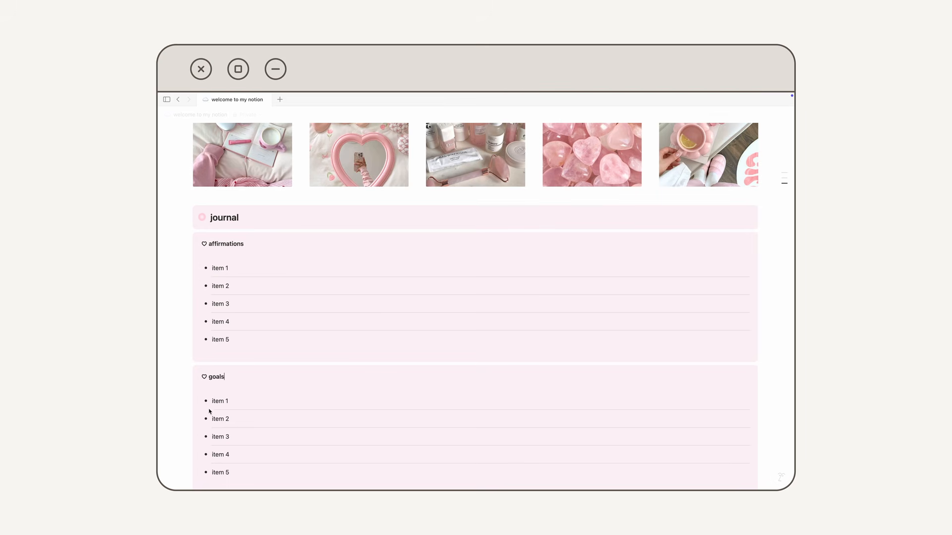
Step: Place the goals callout in a column to the right of affirmations, and move the empty line below them to directly beneath the journal heading
drag(190, 376, 770, 252)
click(238, 380)
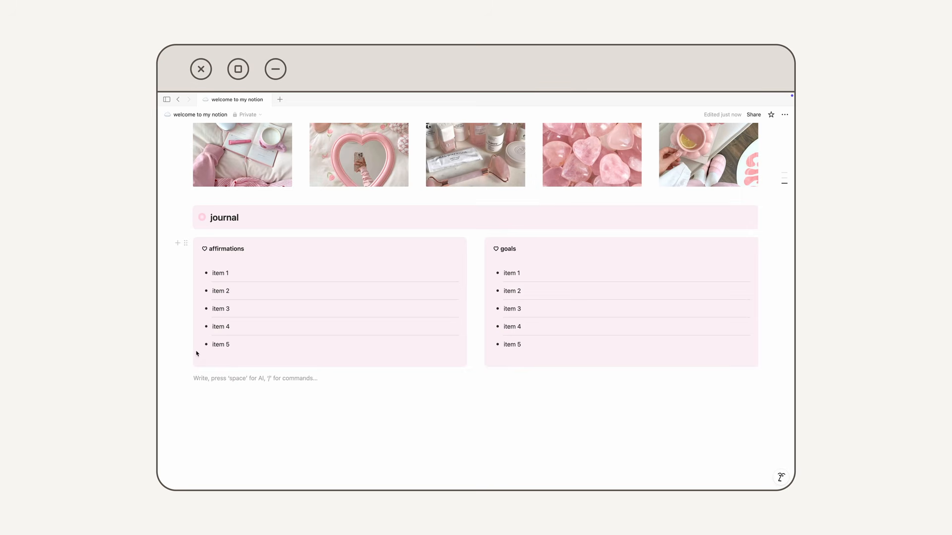
drag(185, 380, 270, 232)
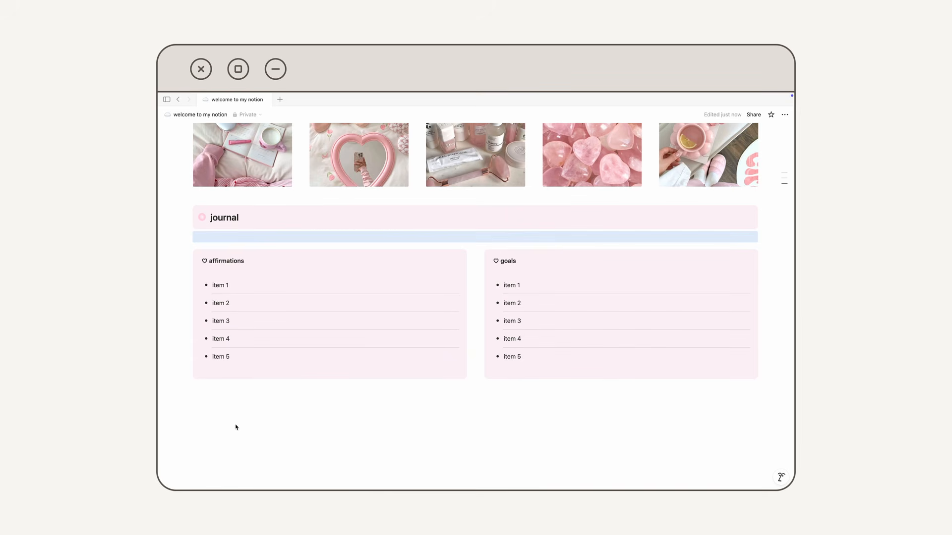
click(235, 455)
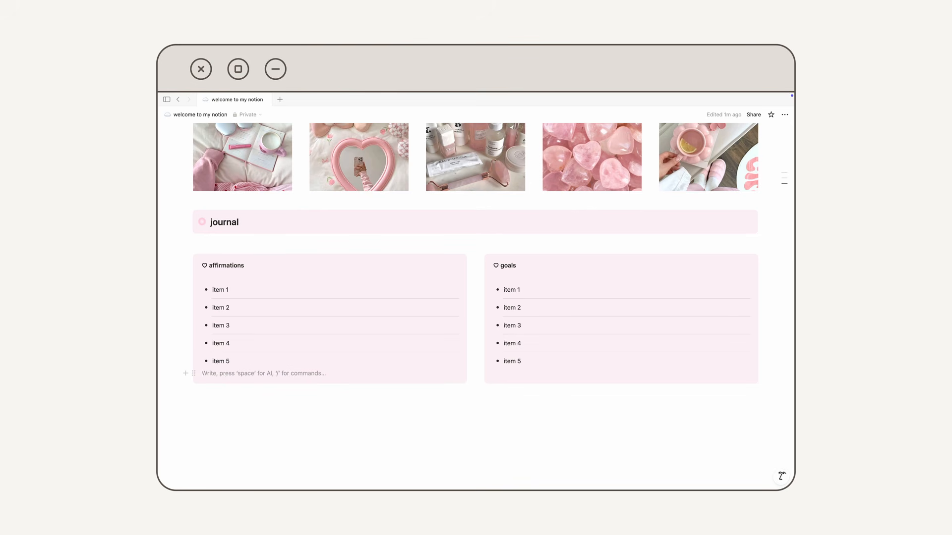
Step: Remove the empty line after item 5 in the affirmations and goals callouts, and start a new line below the columns
key(BackSpace)
click(496, 419)
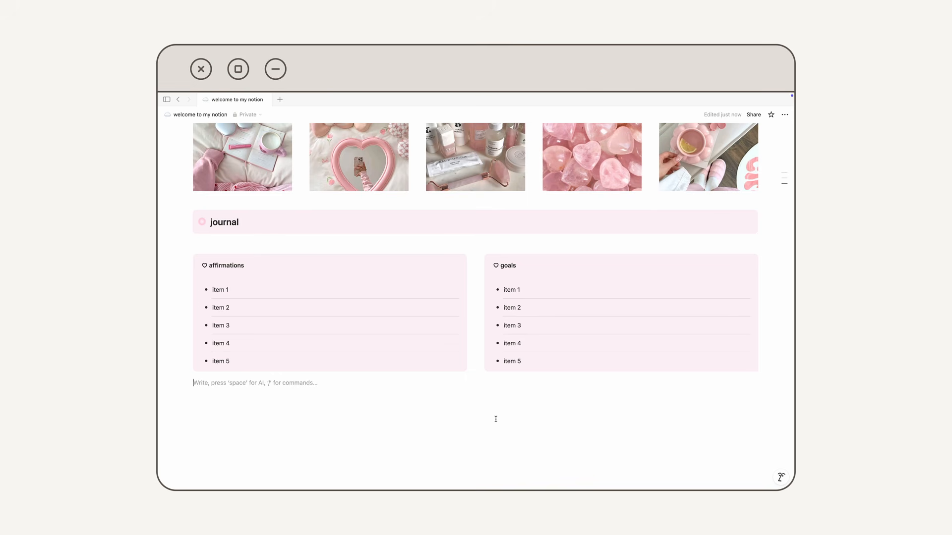
Step: Duplicate the affirmations callout, place the copy at full width beneath the two columns, and start a new line below it
click(186, 252)
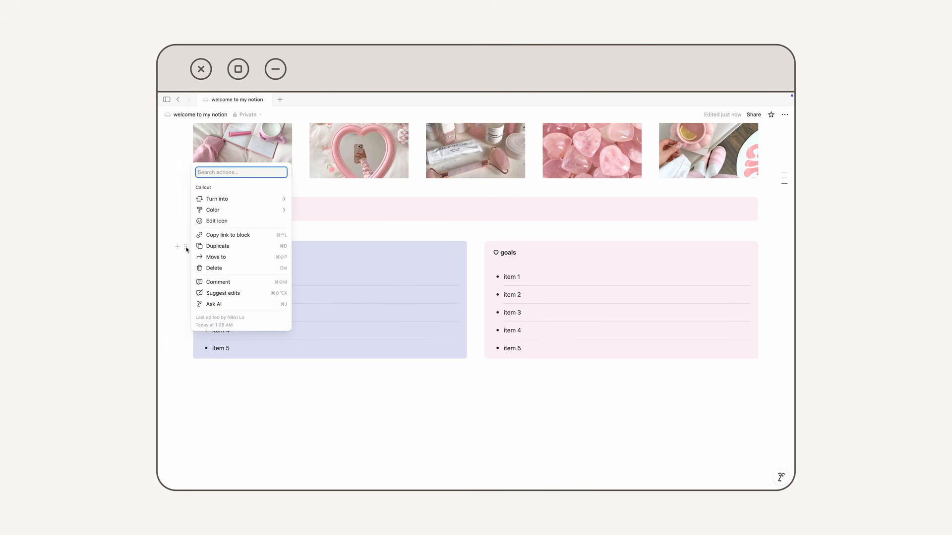
click(213, 247)
drag(237, 371, 240, 457)
click(239, 457)
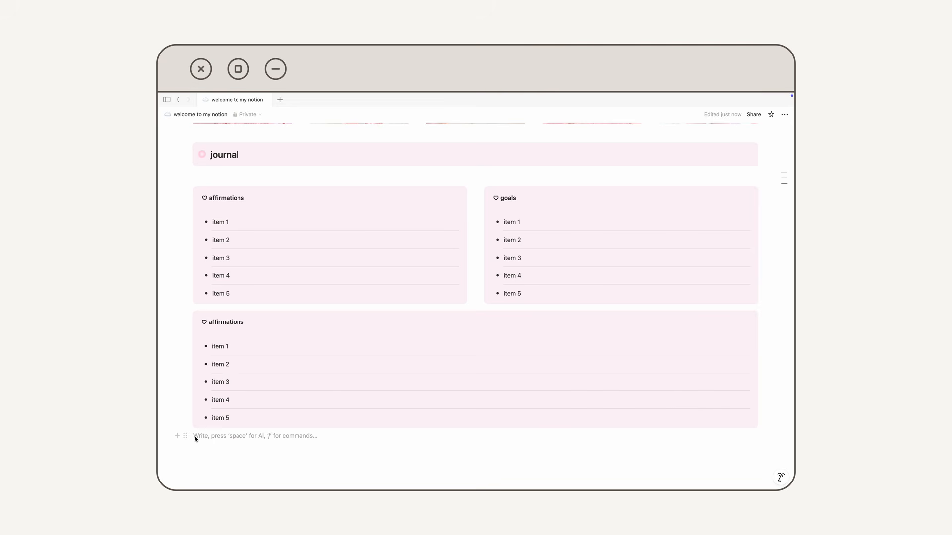
Step: Move the empty line between the two columns and the full-width callout, and retitle that callout "notes"
drag(186, 438, 269, 309)
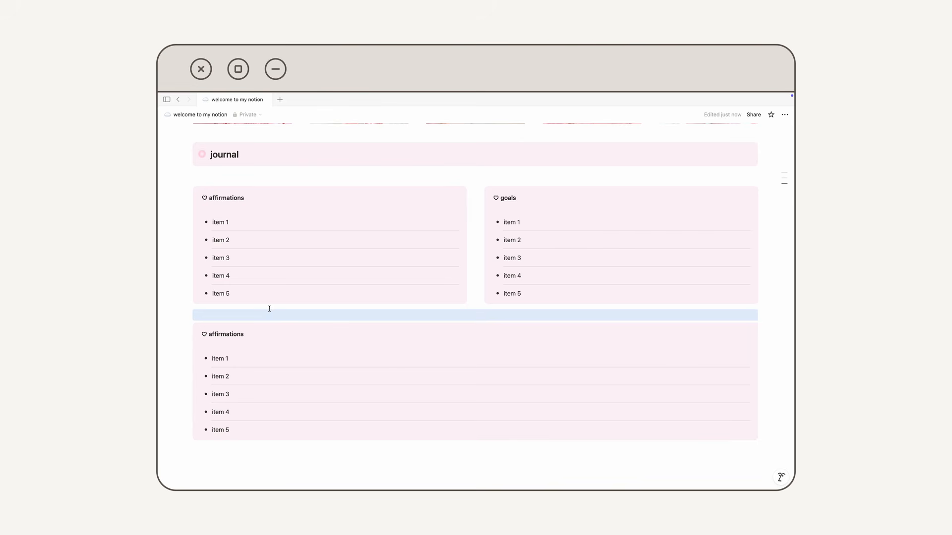
drag(209, 338, 248, 334)
text(notes)
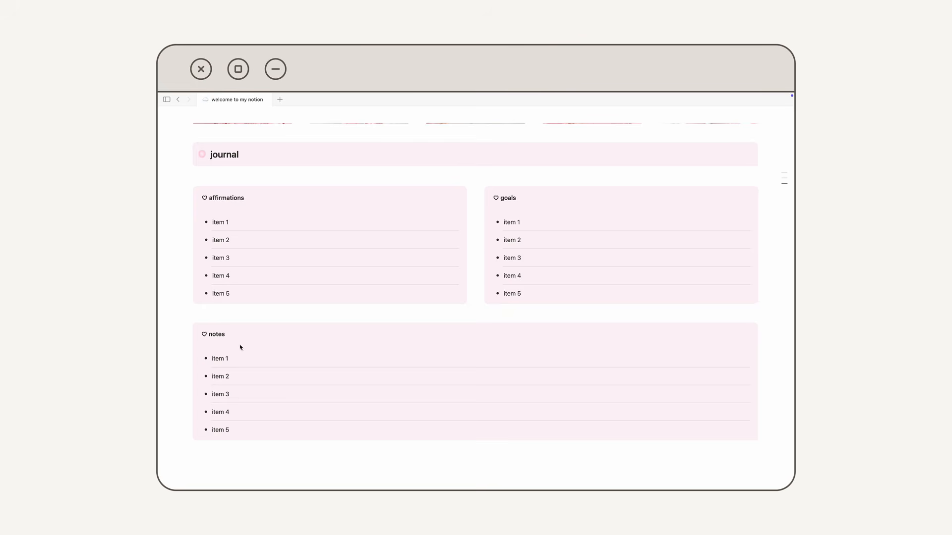
Step: Duplicate the affirmations callout under the journal heading and place the copy at full width below the notes callout
scroll(208, 258, down, 1)
click(185, 176)
click(222, 194)
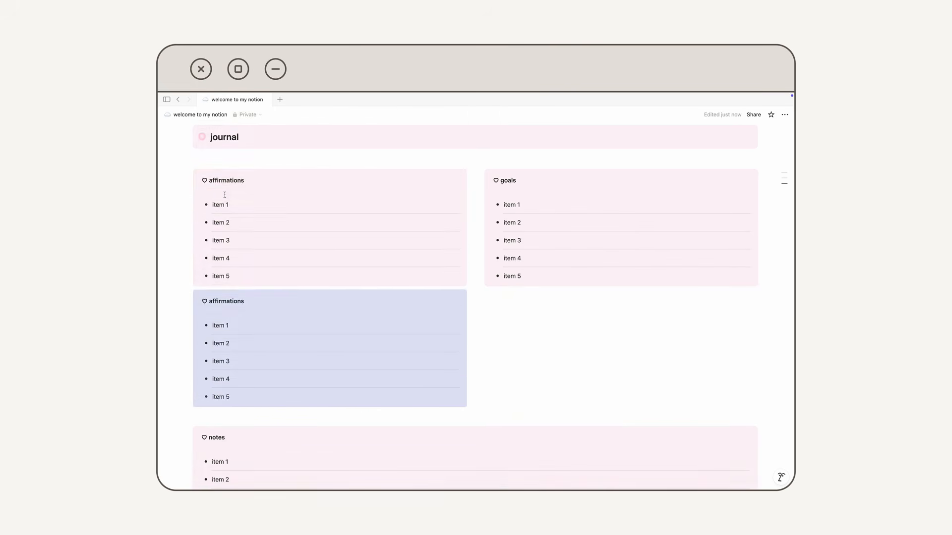
scroll(225, 194, down, 5)
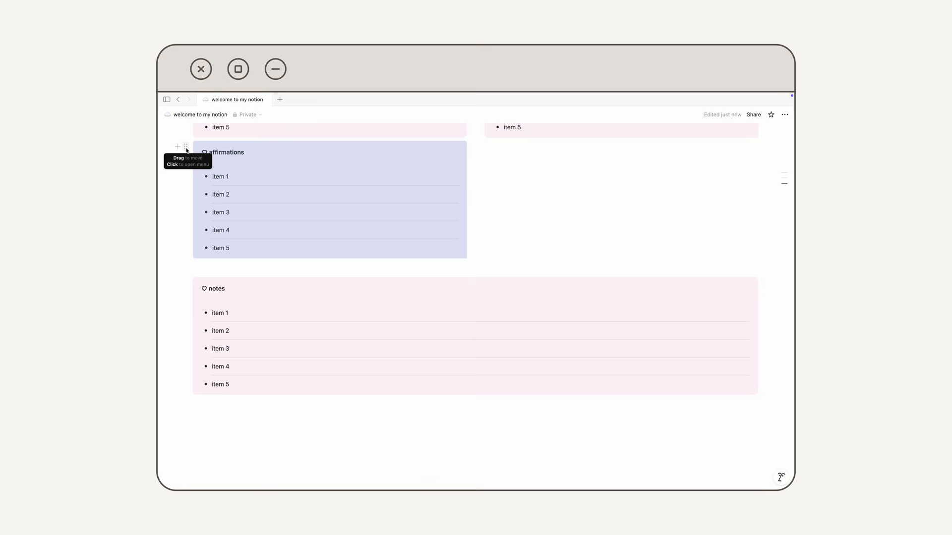
drag(186, 149, 225, 406)
Step: Duplicate the affirmations callout below notes and place the new copy in a column to its right
click(185, 250)
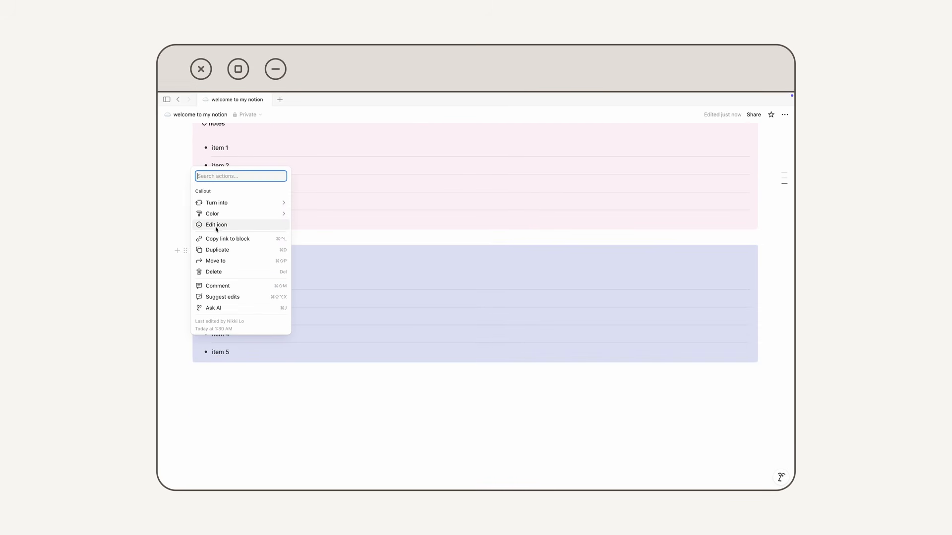
click(220, 254)
drag(189, 373, 782, 265)
click(442, 391)
scroll(347, 322, down, 1)
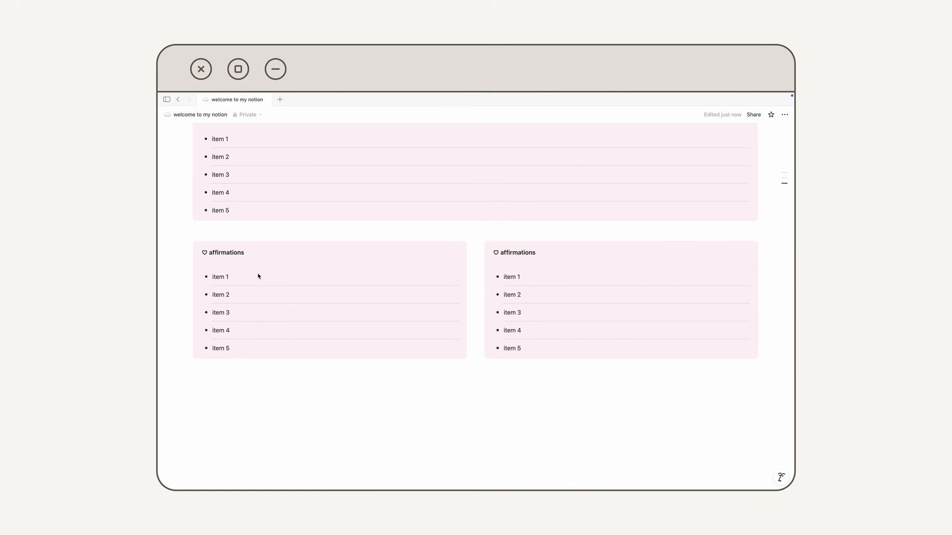
Step: Retitle the left callout below notes "how do i feel today?" and the right one "things i'm grateful for"
drag(209, 256, 258, 256)
text(how do)
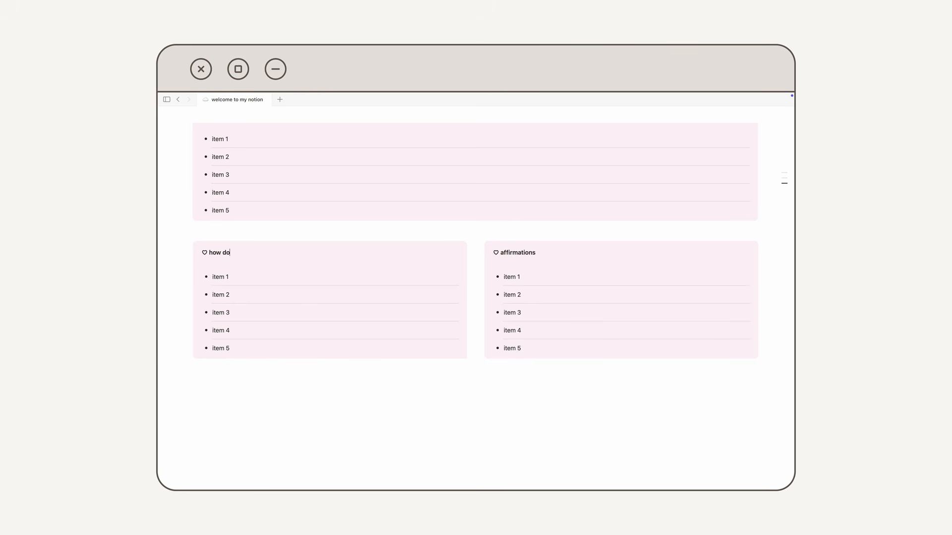
text( i feel toda)
key(BackSpace)
key(BackSpace)
key(BackSpace)
text(i'm gratefu;)
key(BackSpace)
text(l for)
Step: Replace the five list items in the "how do i feel today?" callout with "..." followed by an empty line
click(250, 350)
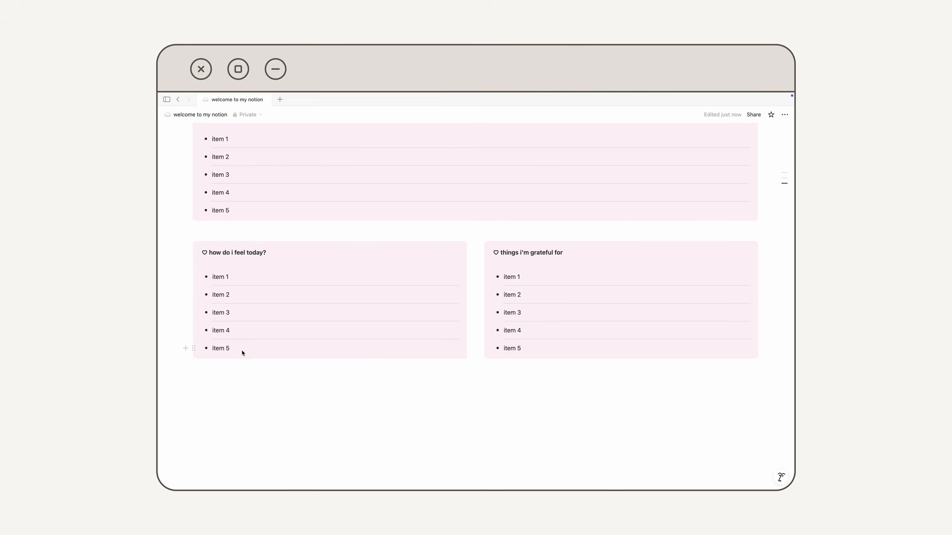
key(shift+Up)
key(shift+Up)
key(shift+Up)
key(shift+Up)
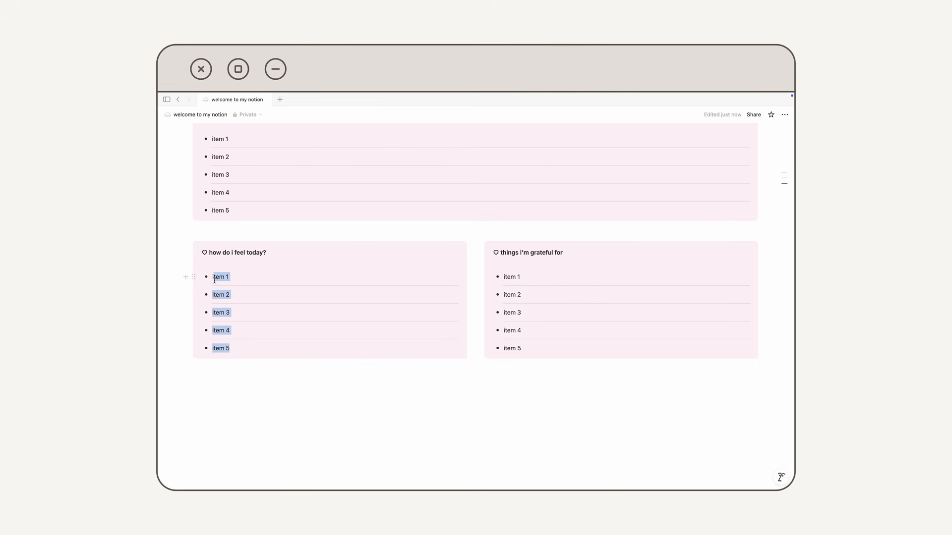
key(BackSpace)
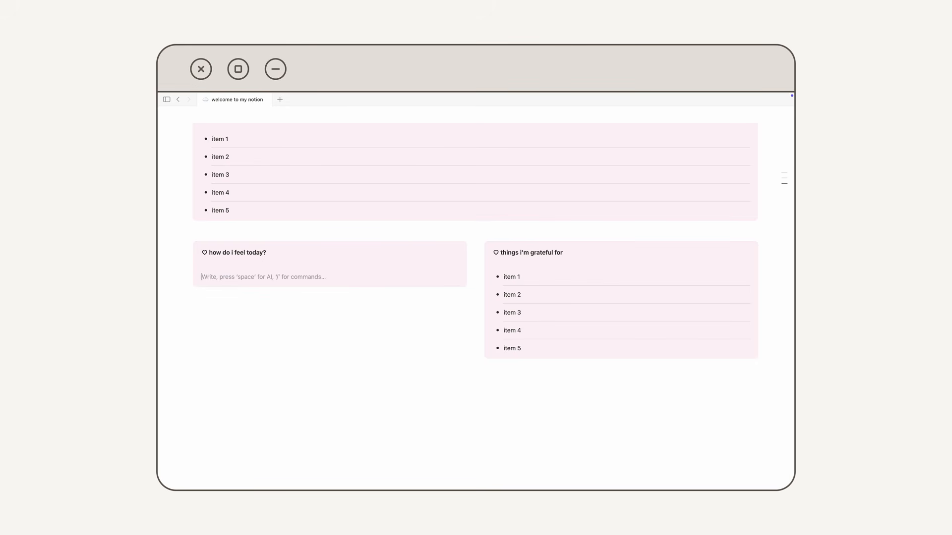
text(...)
key(Return)
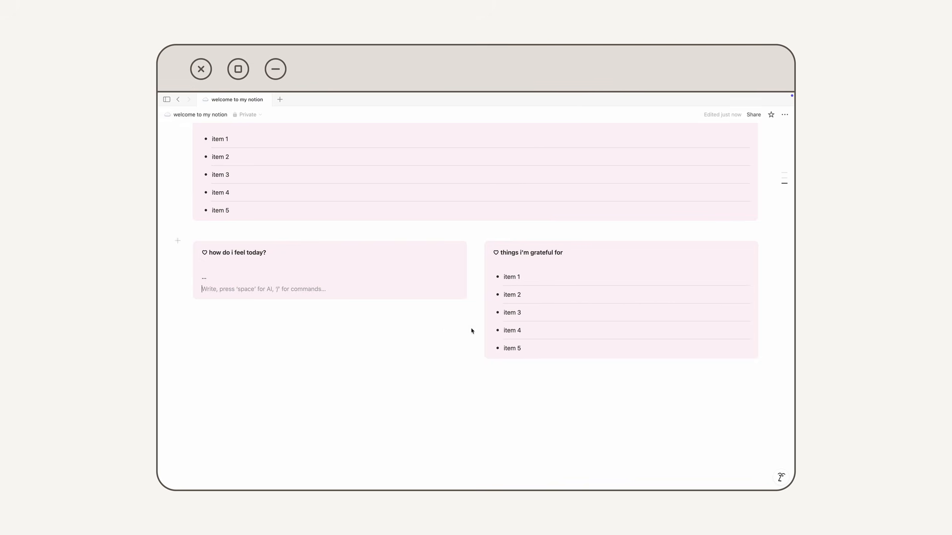
Step: Replace the bulleted list in the "things i'm grateful for" callout with "..." and an empty line below it
drag(527, 349, 499, 276)
key(BackSpace)
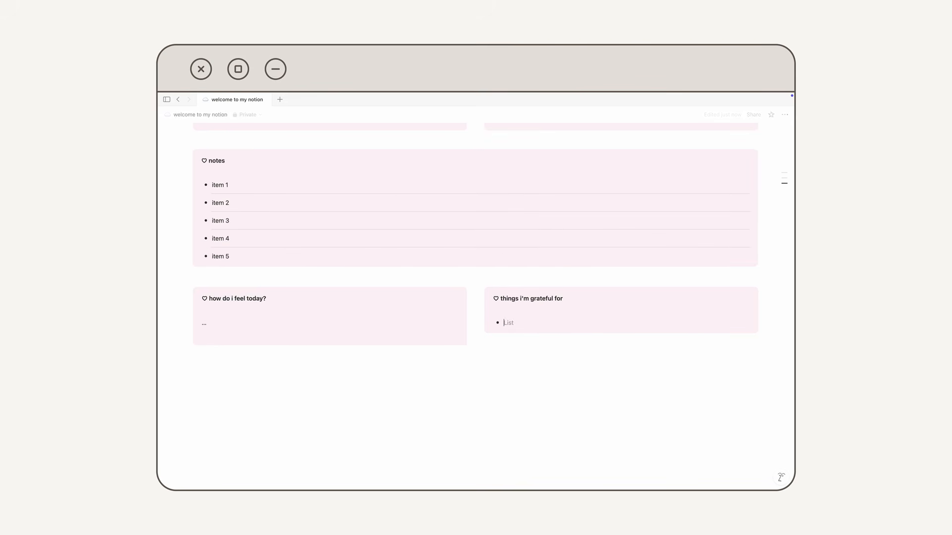
key(BackSpace)
text(...)
key(Return)
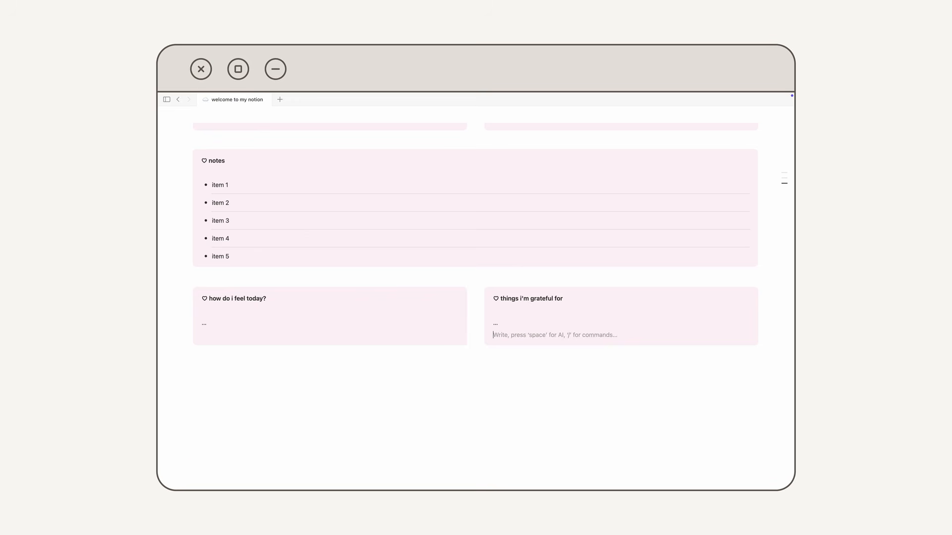
Step: Review the whole page from the cover and calendar through the weekly planner and vision board to the journal section
scroll(741, 315, up, 10)
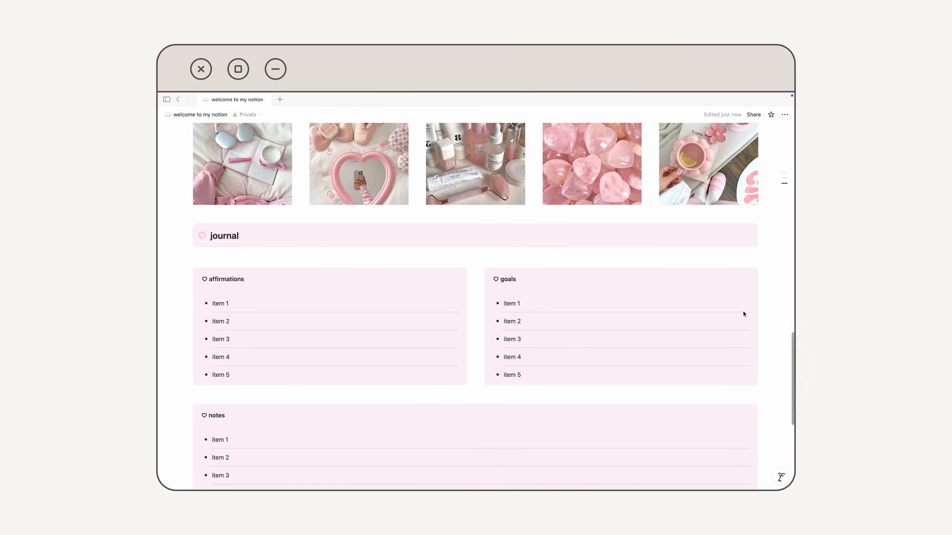
scroll(743, 315, down, 2)
scroll(744, 313, down, 2)
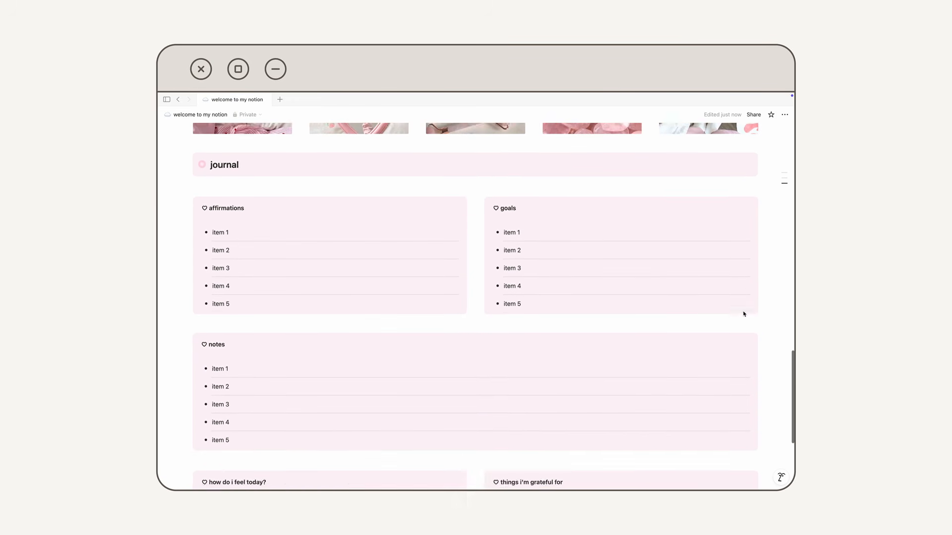
scroll(743, 313, up, 2)
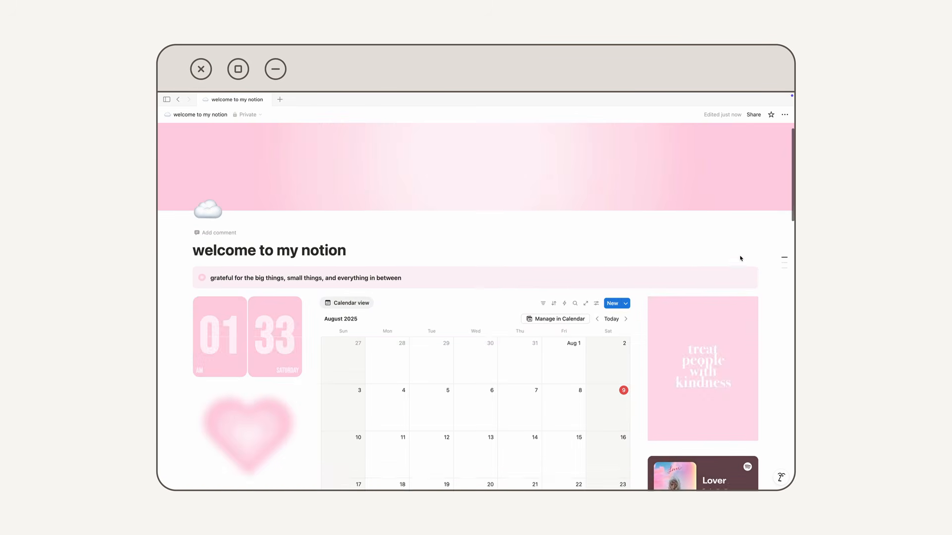
scroll(740, 259, down, 5)
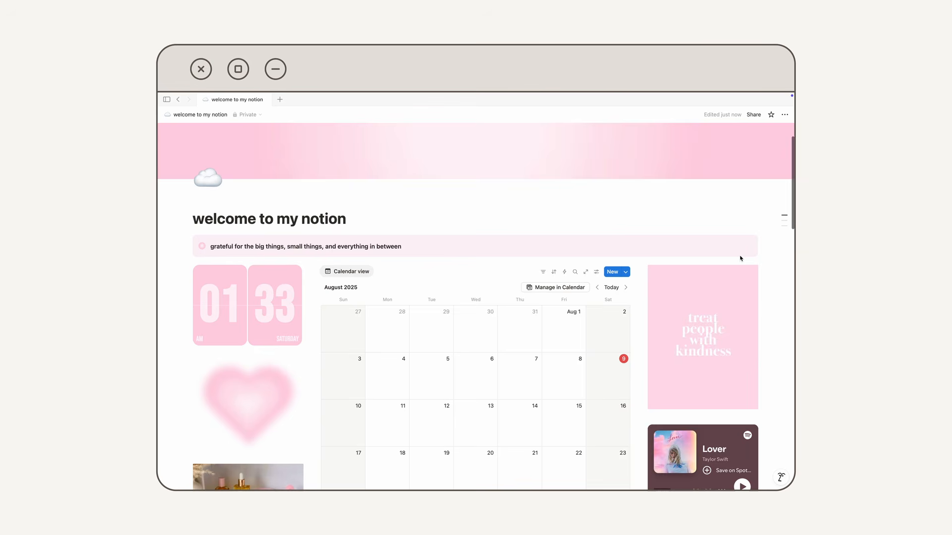
scroll(740, 258, down, 5)
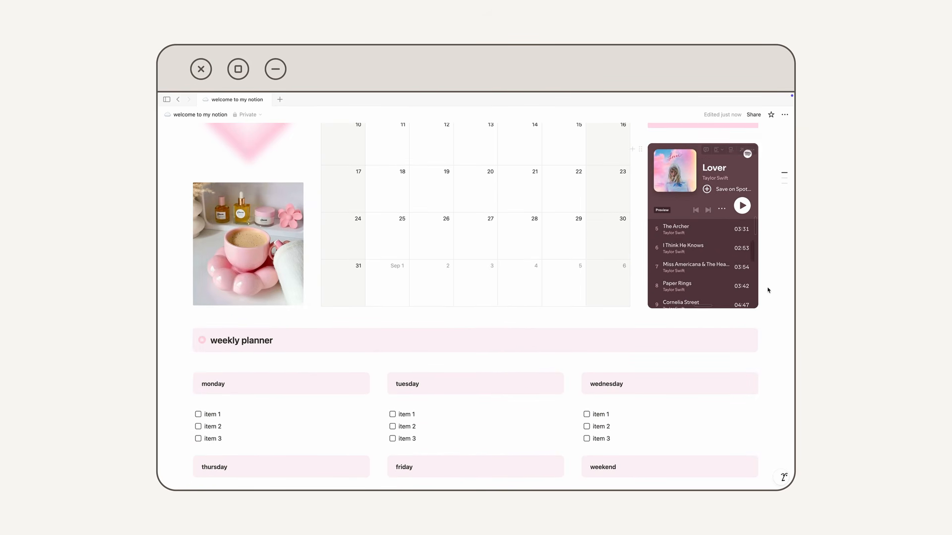
scroll(767, 290, down, 4)
scroll(767, 290, down, 4)
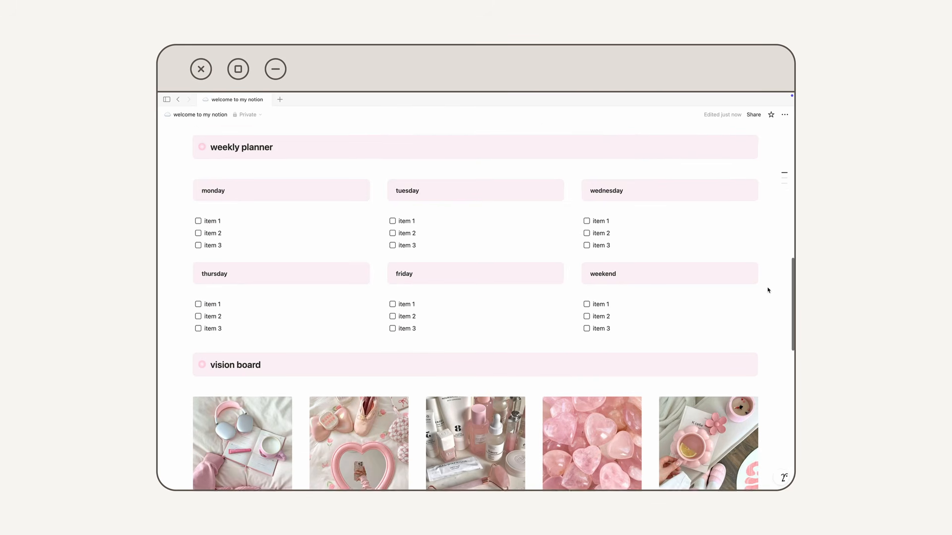
scroll(768, 290, down, 2)
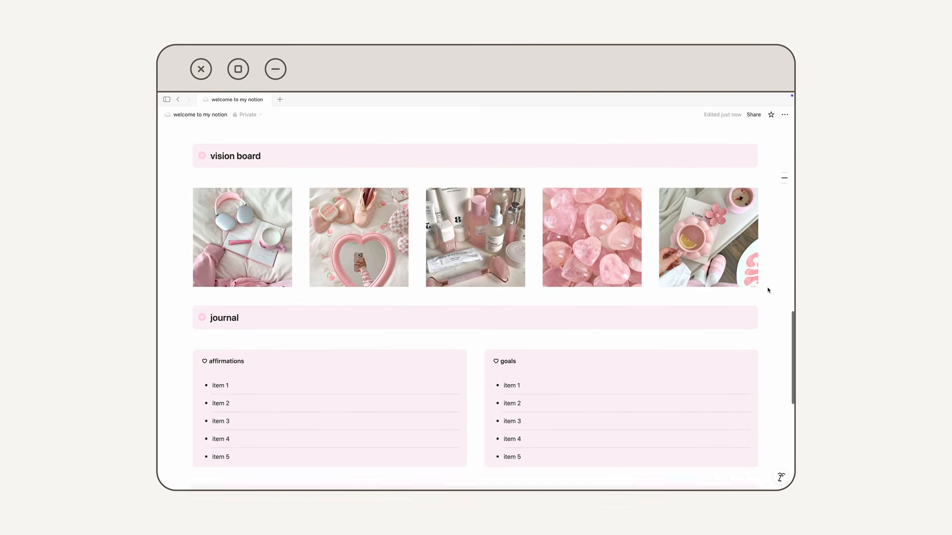